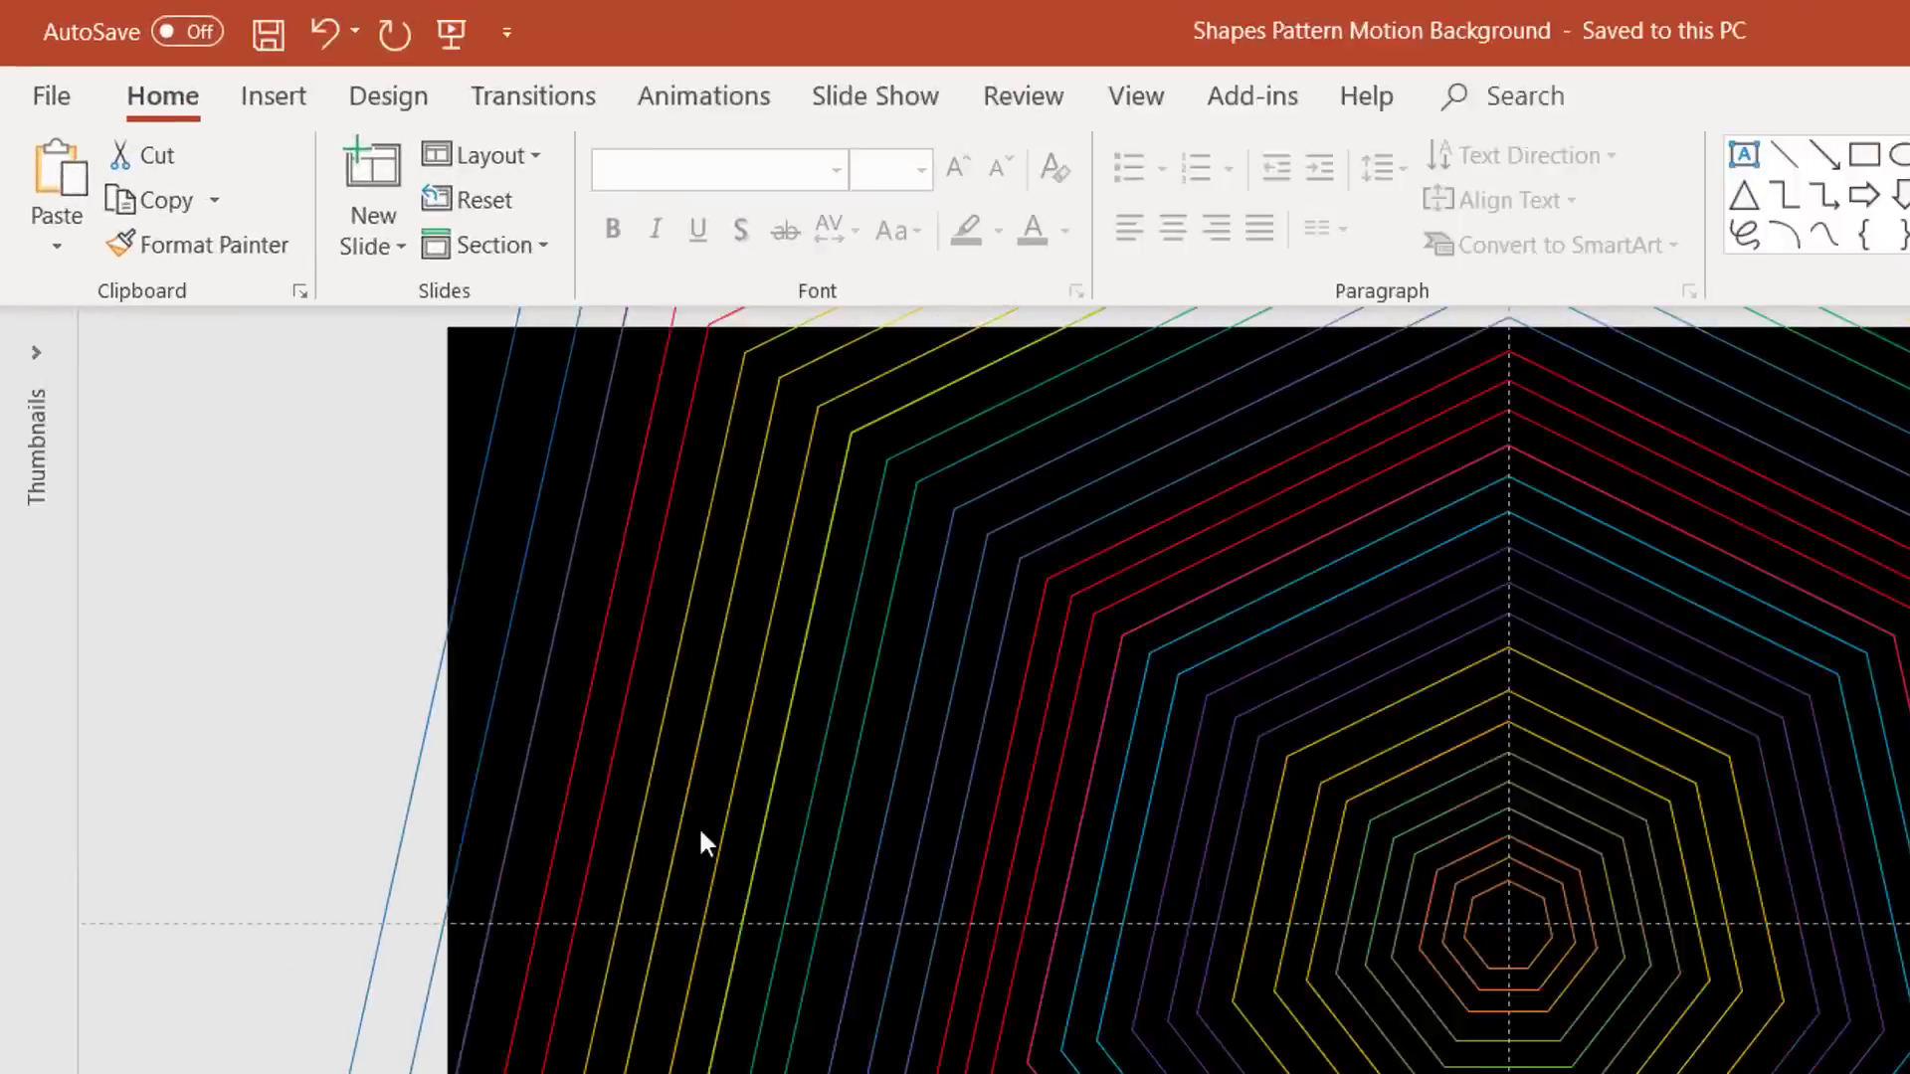
Step: Add a new blank slide and move it to the front of the deck
{"action": "left_click_drag", "start_coordinate": [111, 823], "coordinate": [353, 813]}
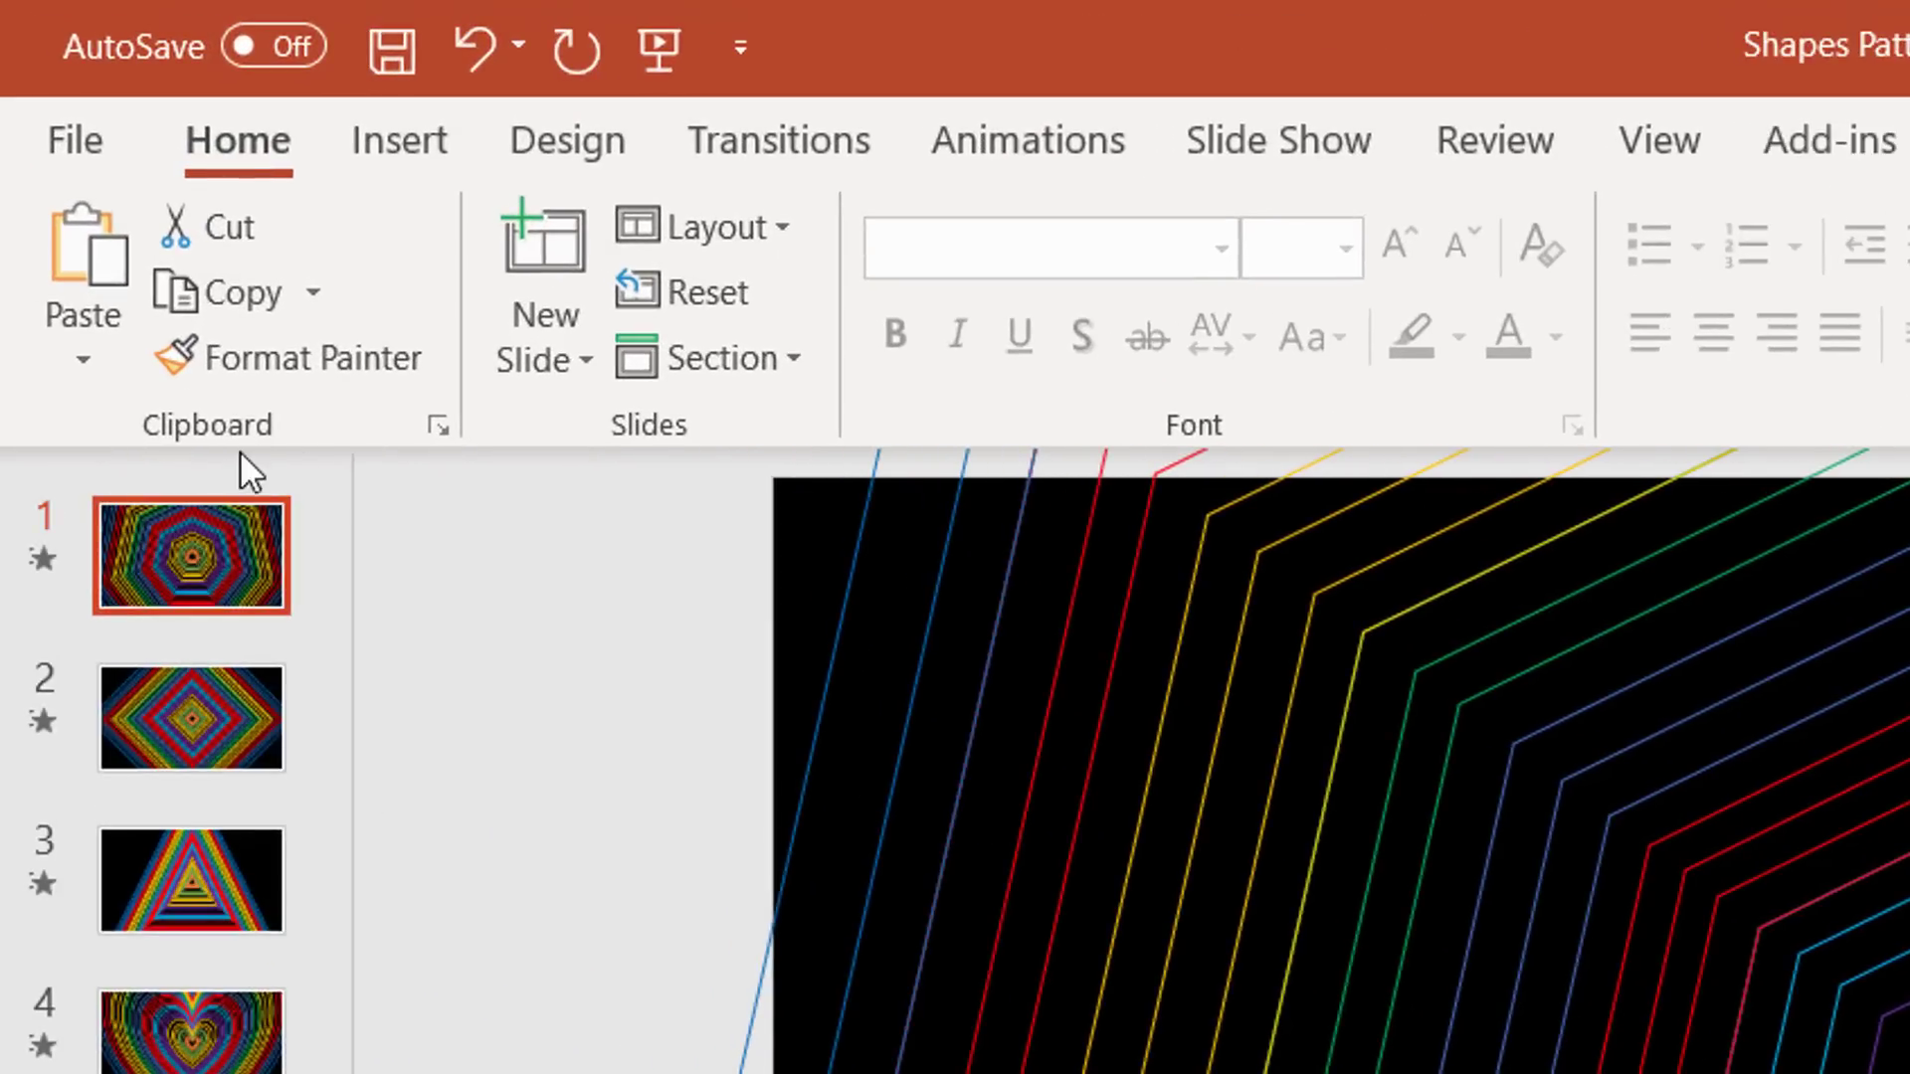
{"action": "left_click", "coordinate": [509, 249]}
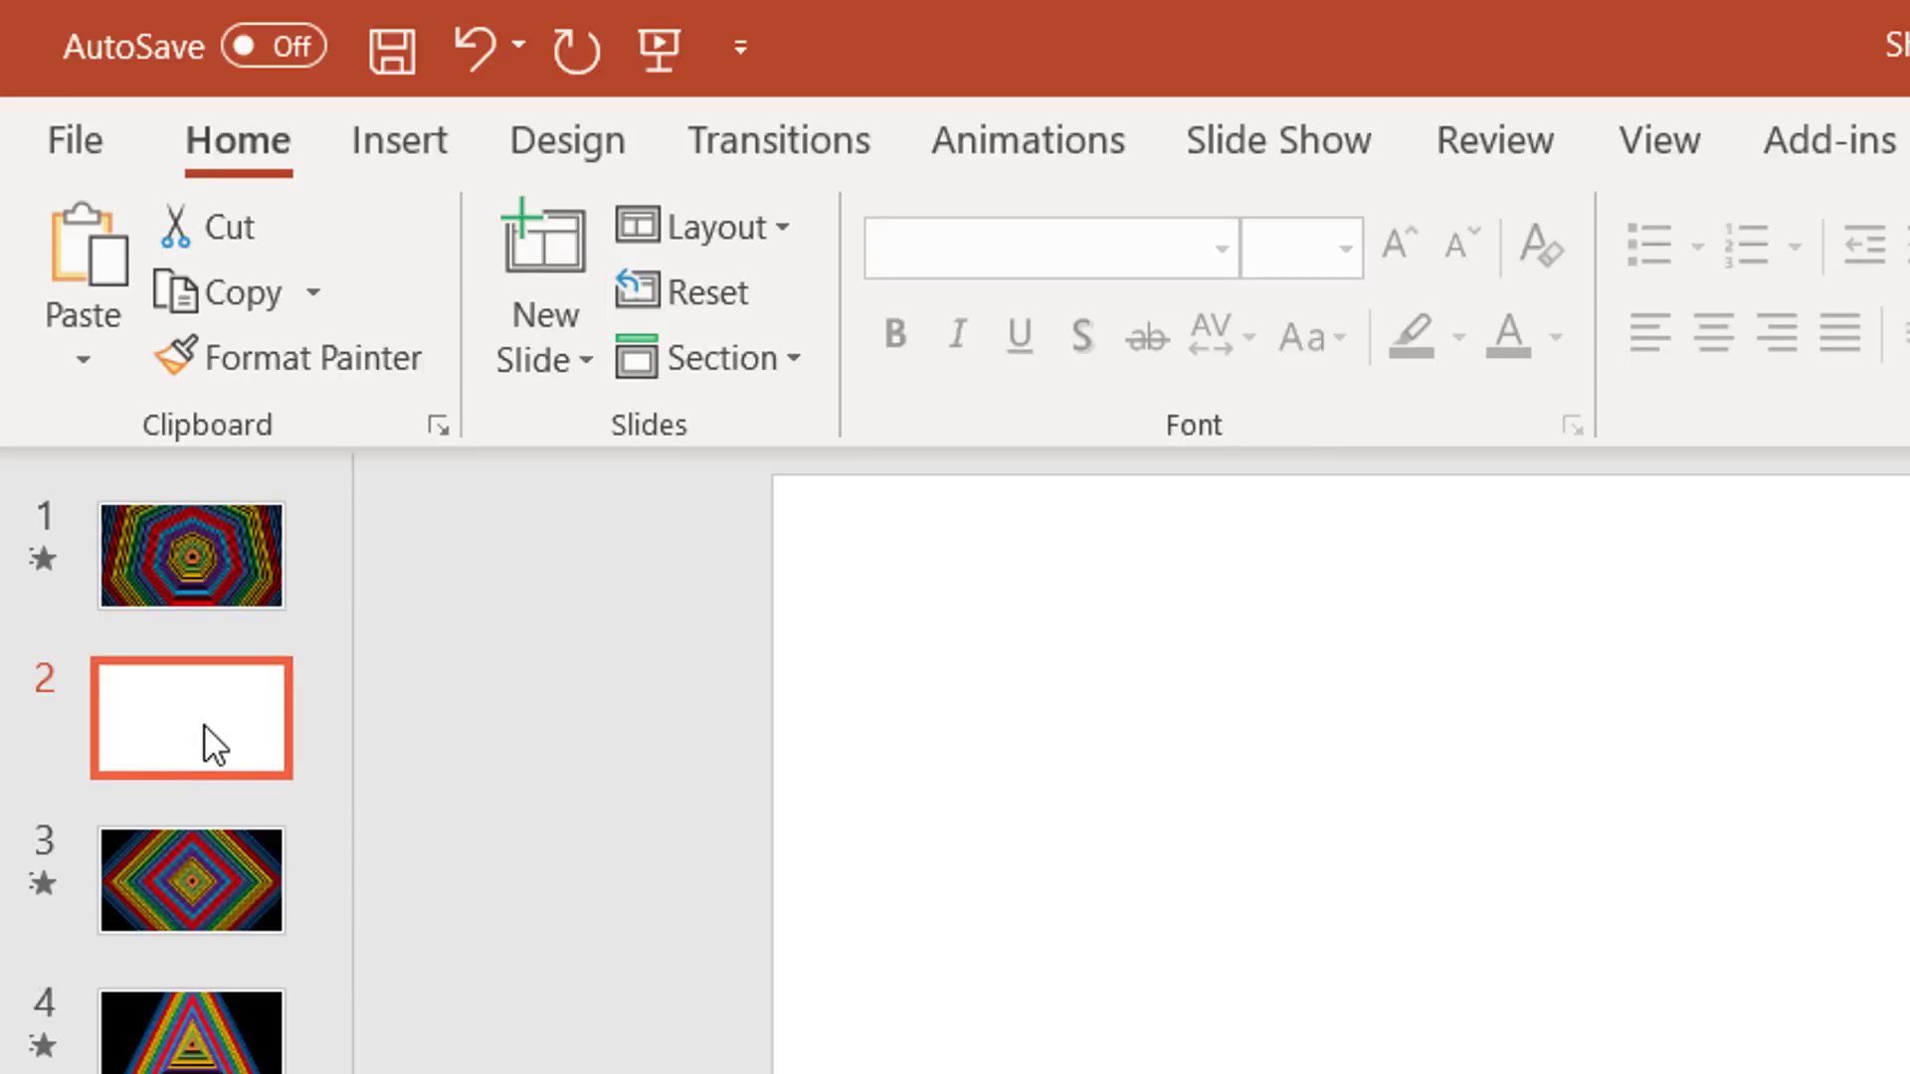
{"action": "left_click_drag", "start_coordinate": [205, 742], "coordinate": [225, 538]}
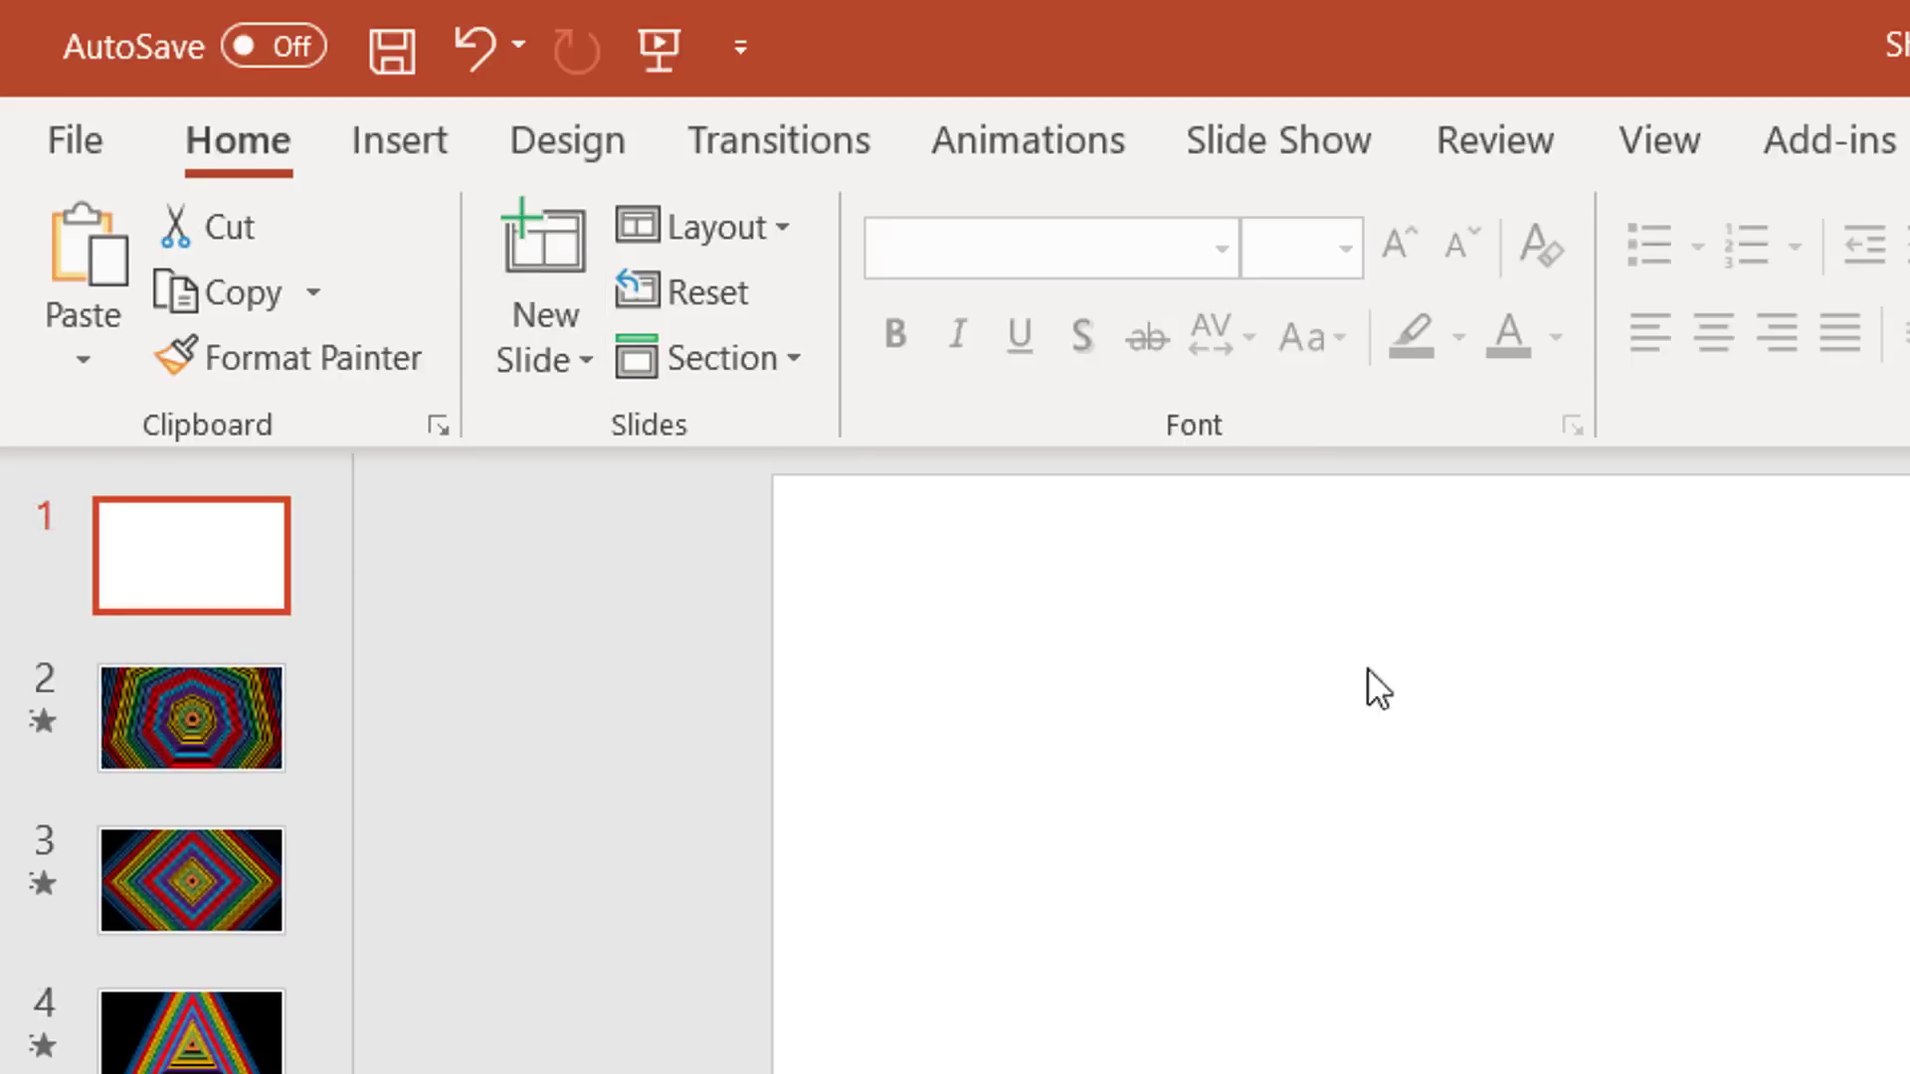
{"action": "left_click", "coordinate": [408, 131]}
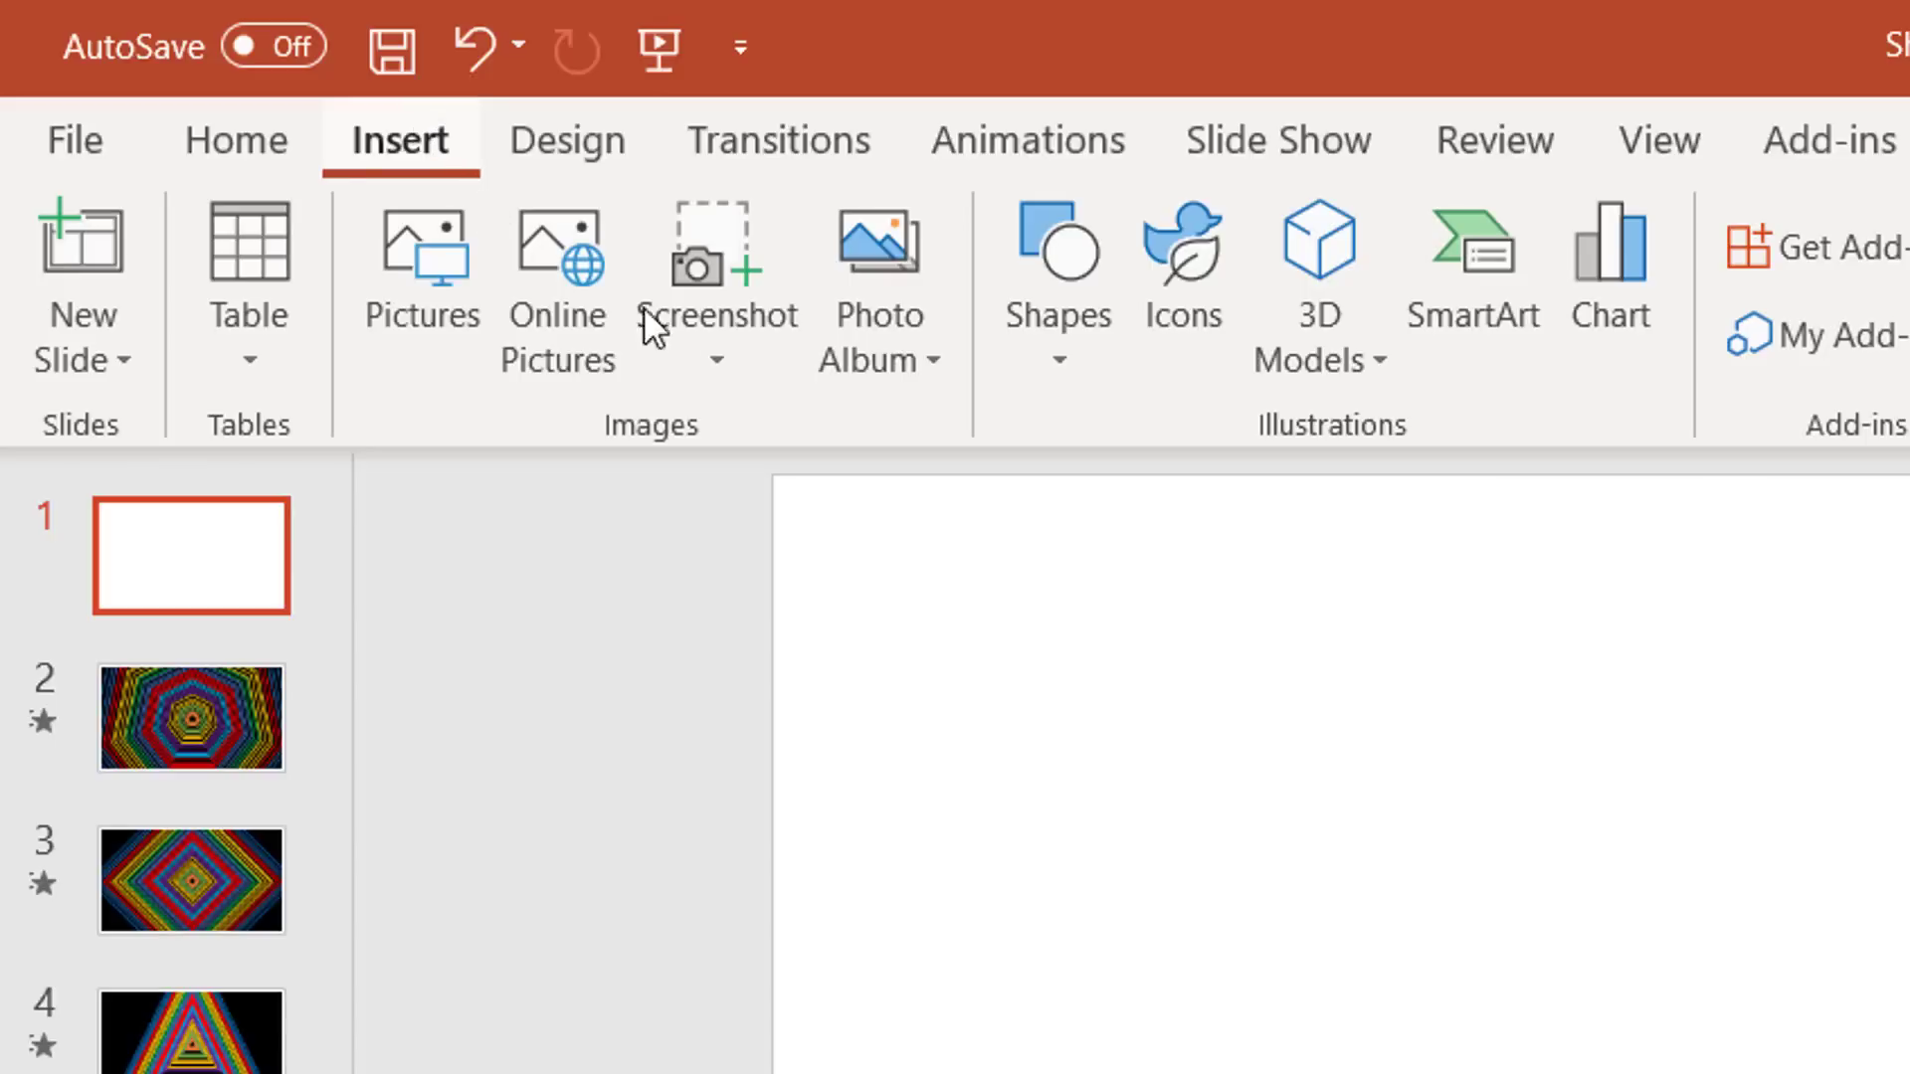
{"action": "left_click", "coordinate": [1053, 304]}
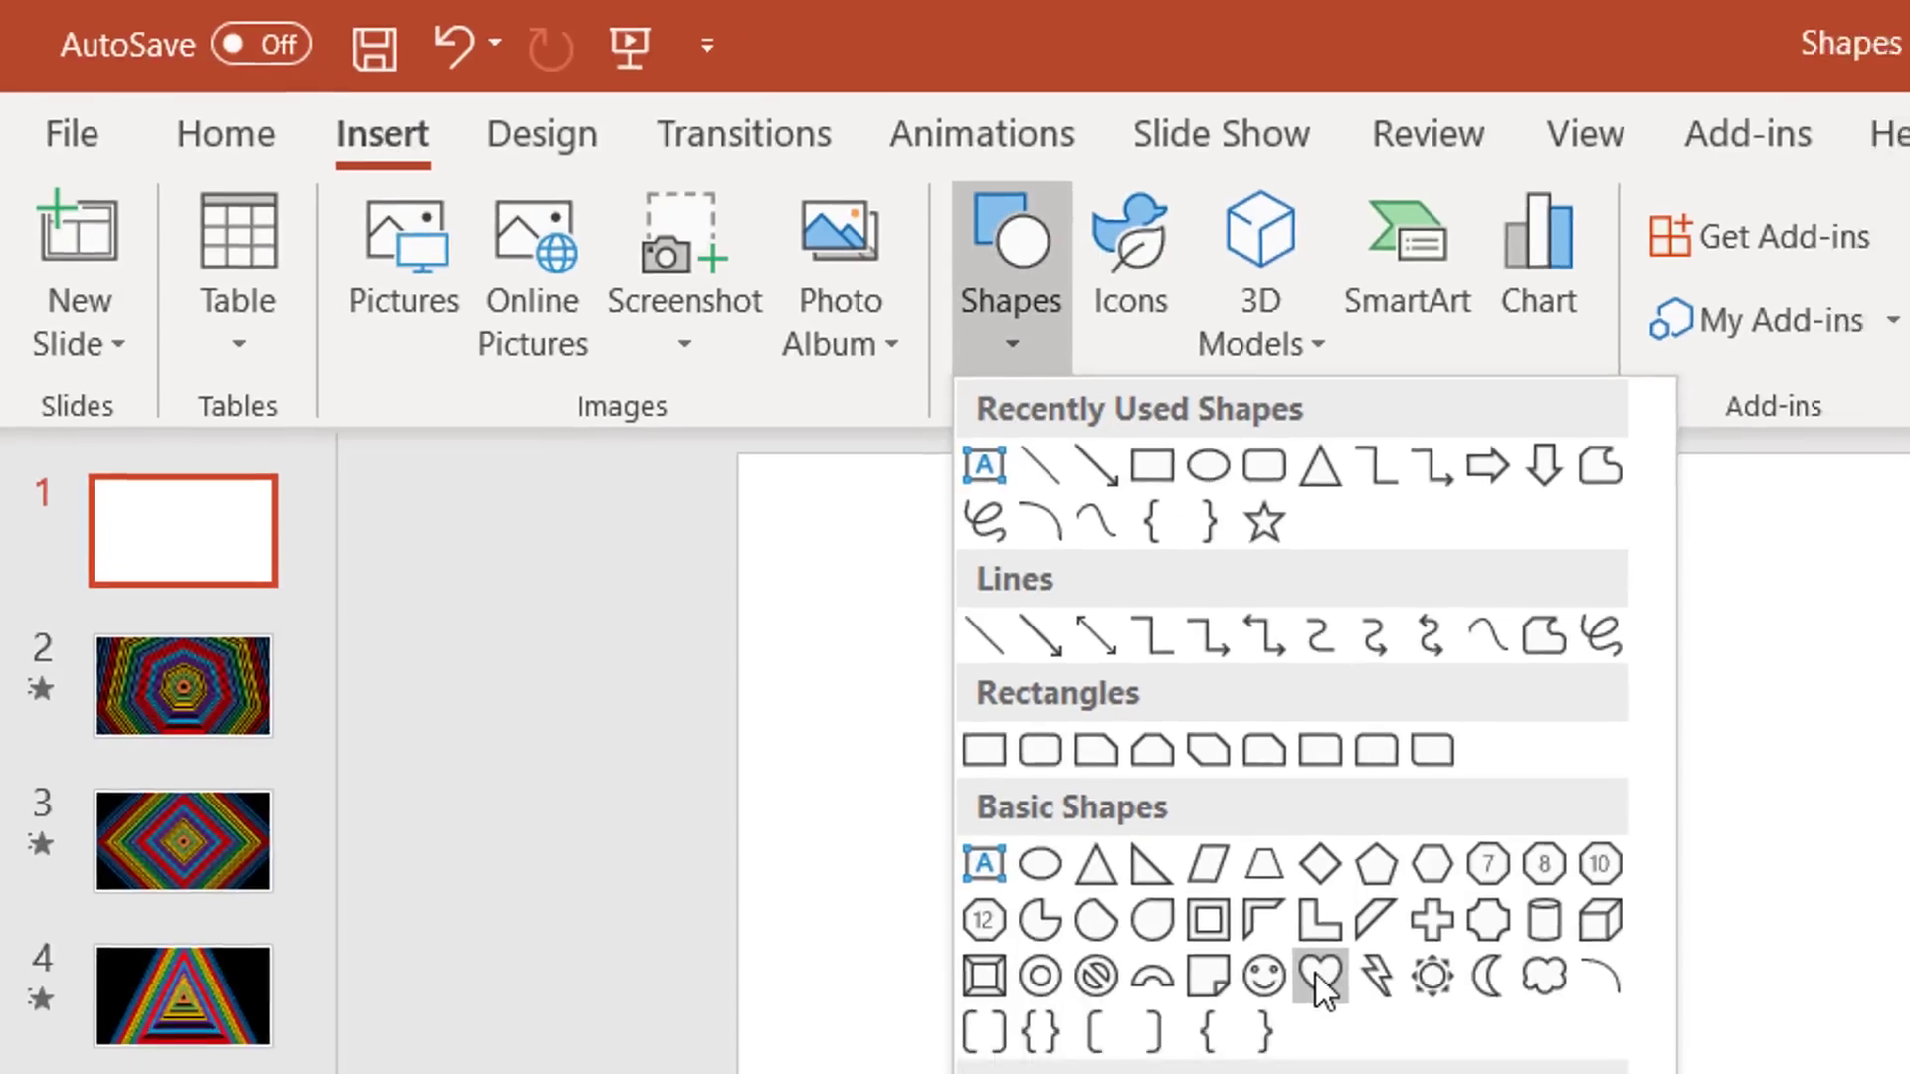
Step: Draw a heart and align it to the slide's horizontal and vertical centre
{"action": "left_click", "coordinate": [1381, 1022]}
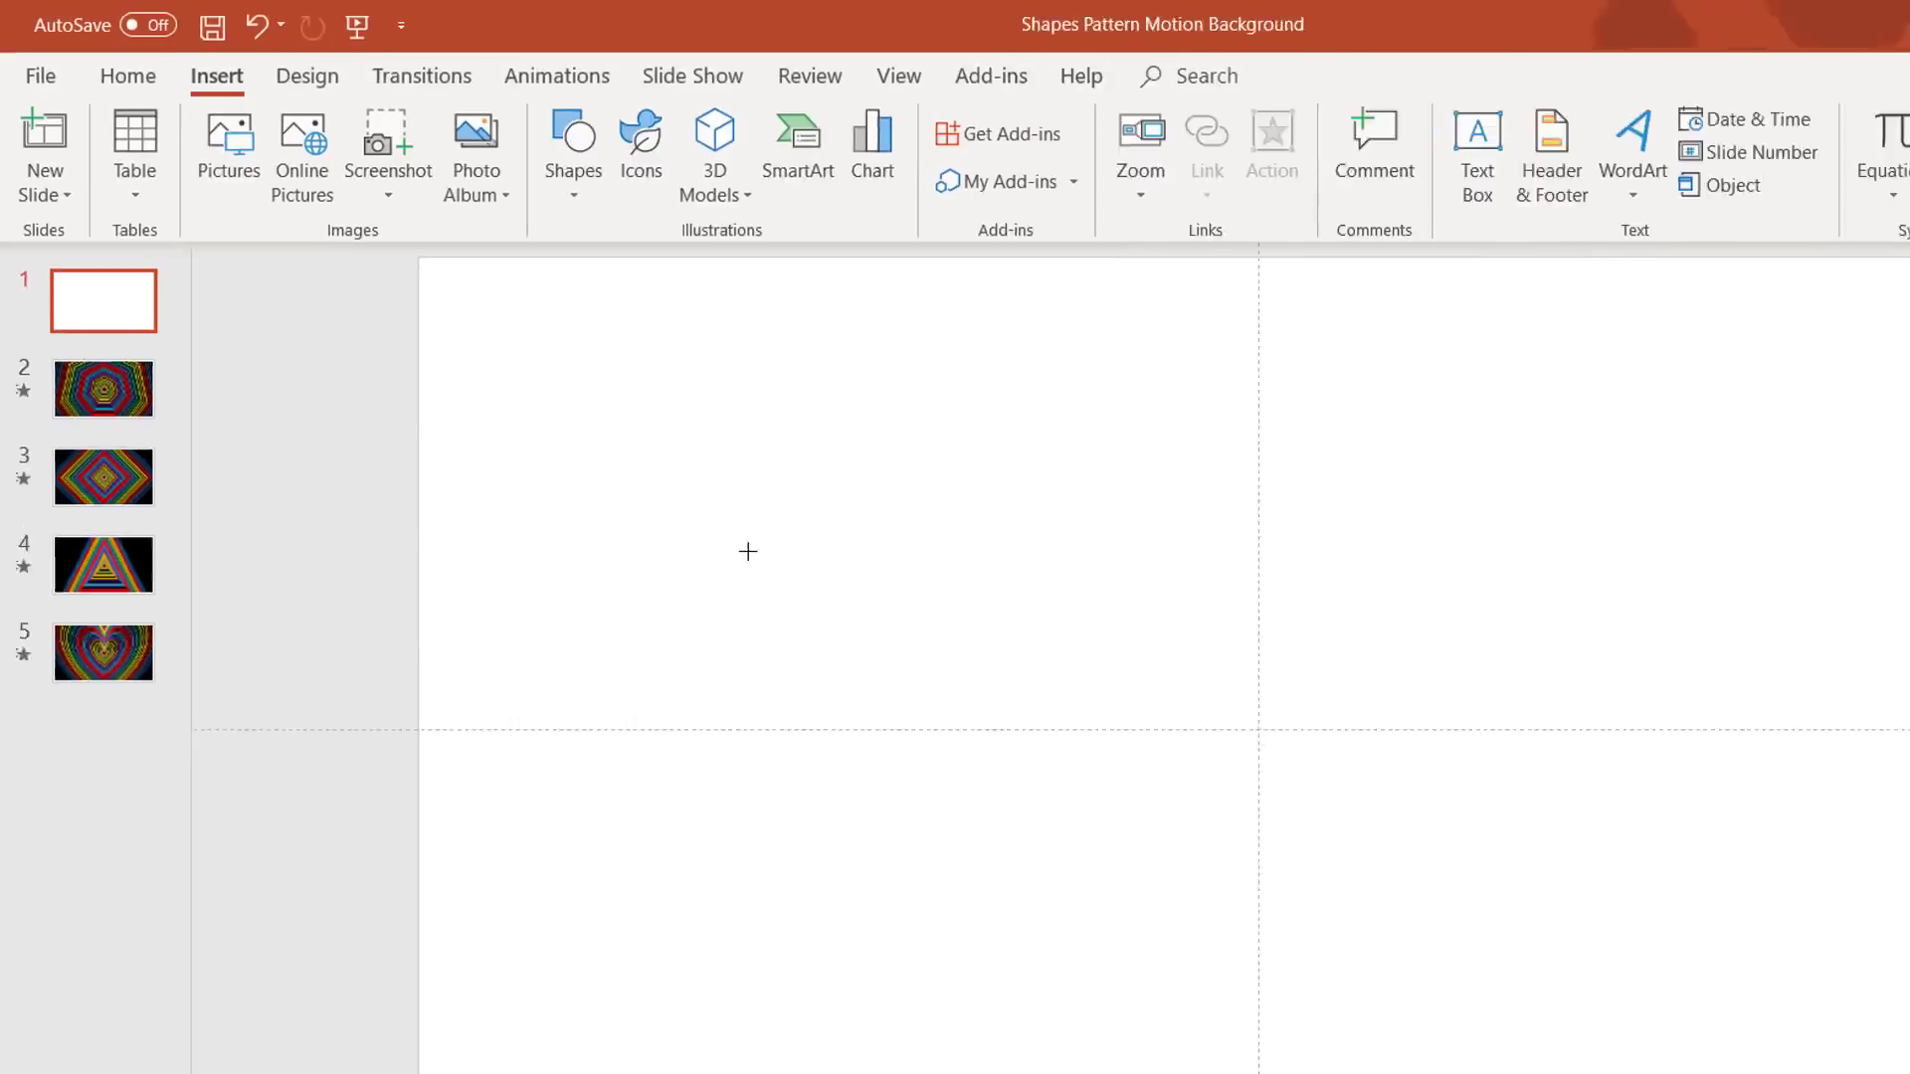
{"action": "left_click", "coordinate": [950, 528]}
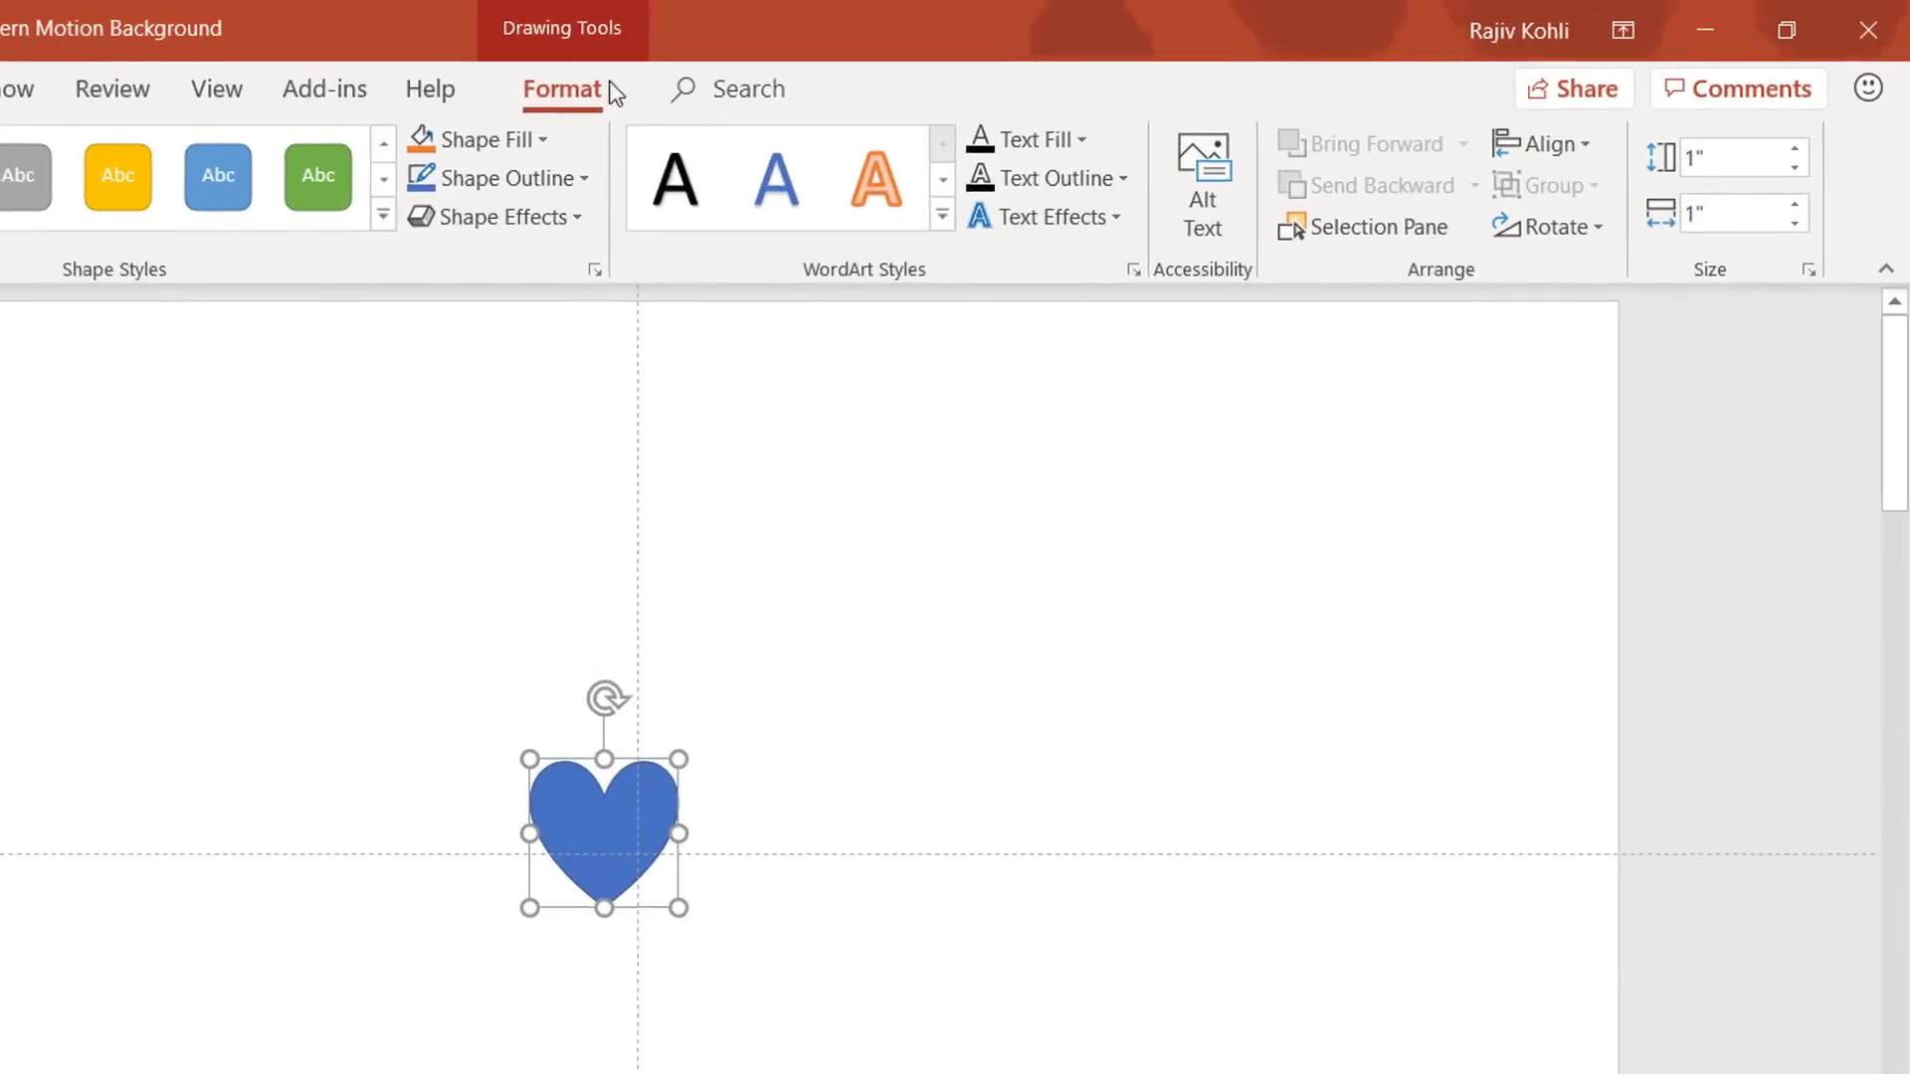
{"action": "left_click", "coordinate": [1550, 146]}
{"action": "left_click", "coordinate": [1540, 238]}
{"action": "left_click", "coordinate": [1545, 149]}
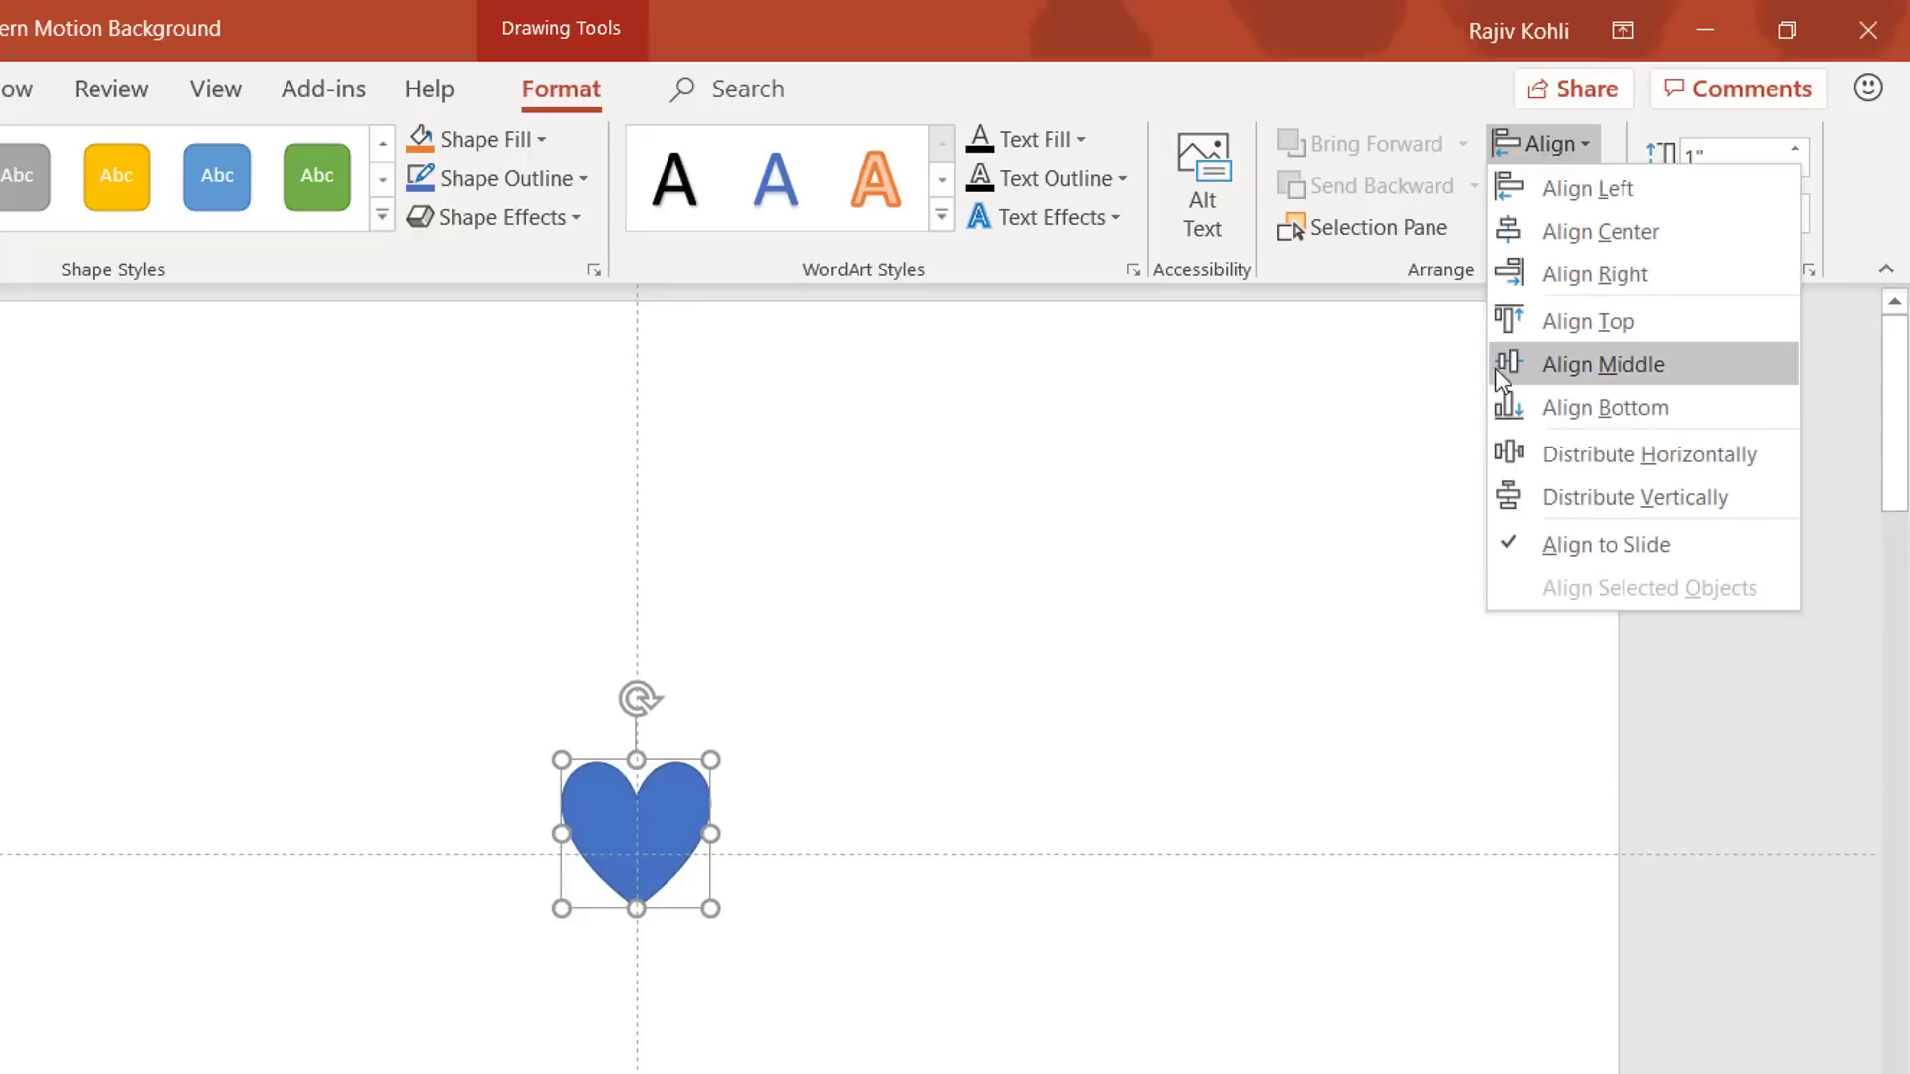
{"action": "left_click", "coordinate": [1499, 370]}
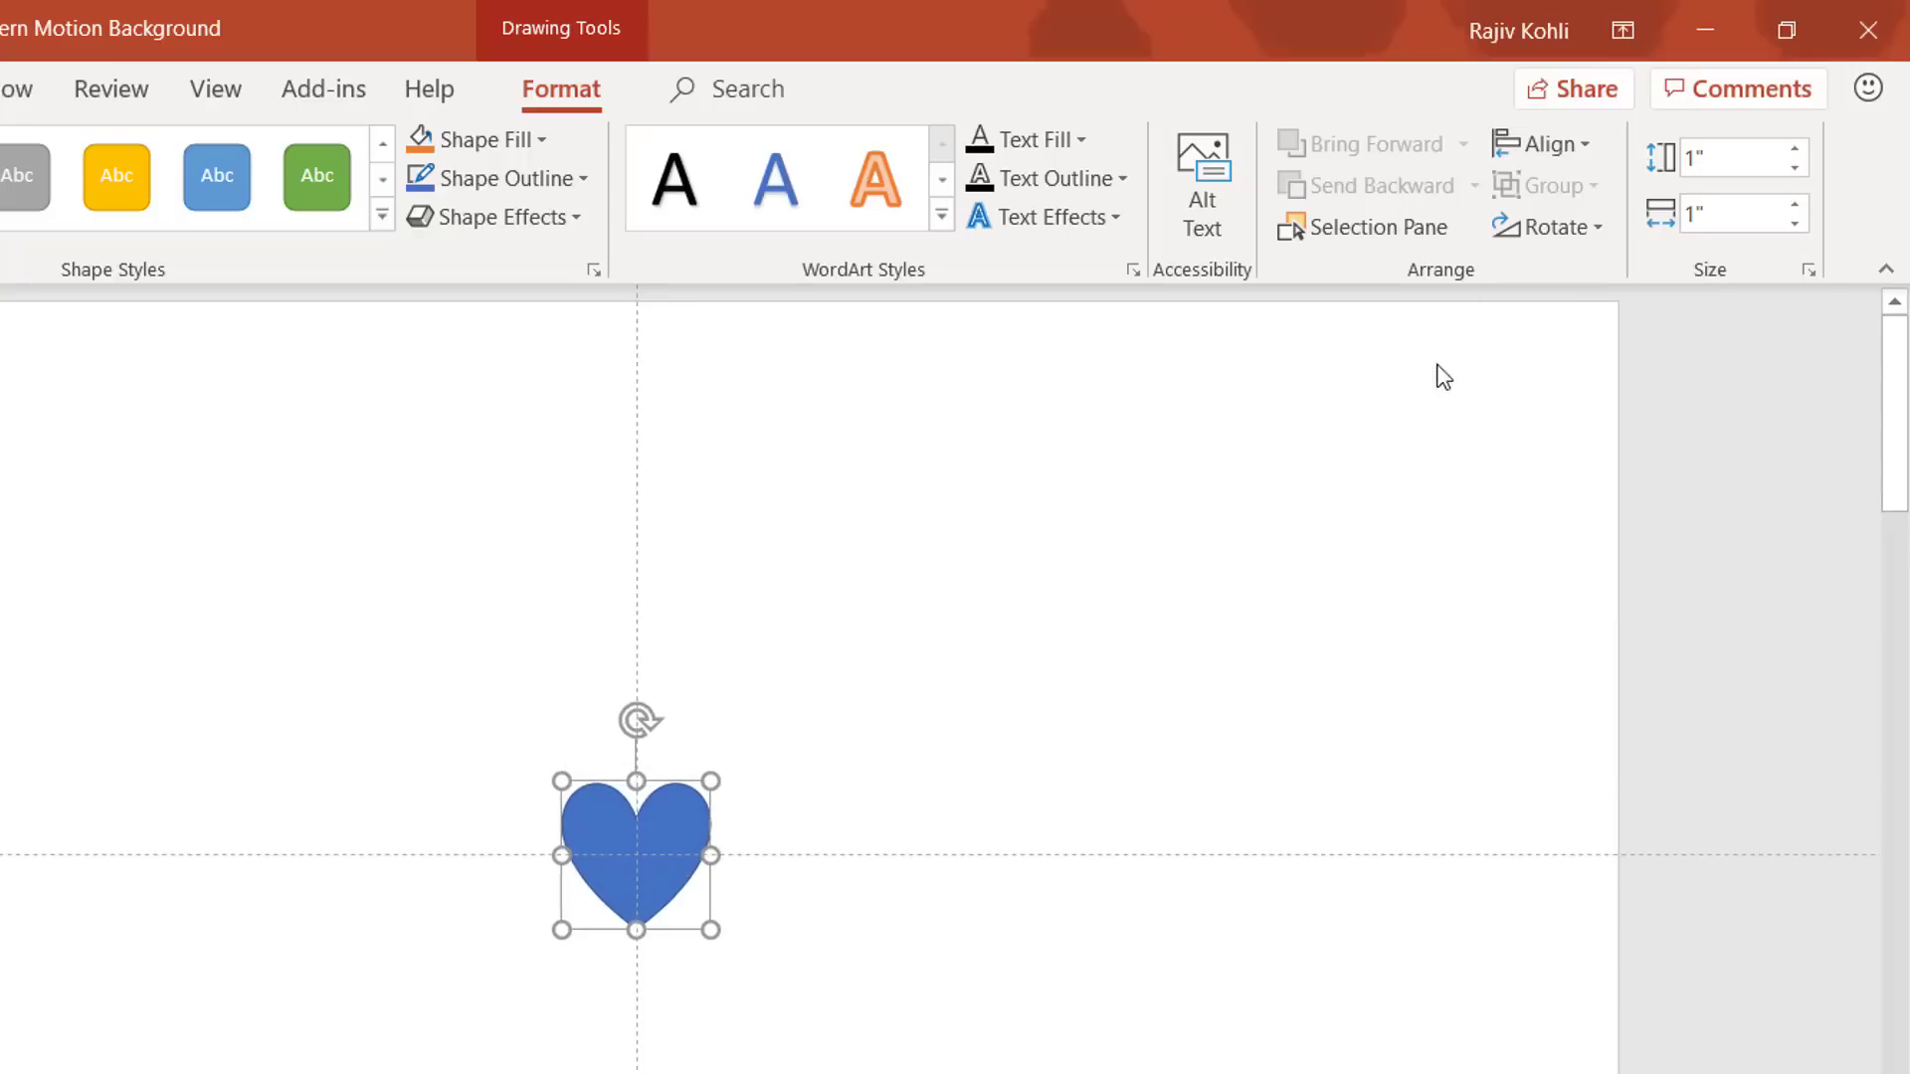
Step: Give the heart No Fill and shrink it about its centre to roughly 0.47 inches
{"action": "left_click", "coordinate": [542, 143]}
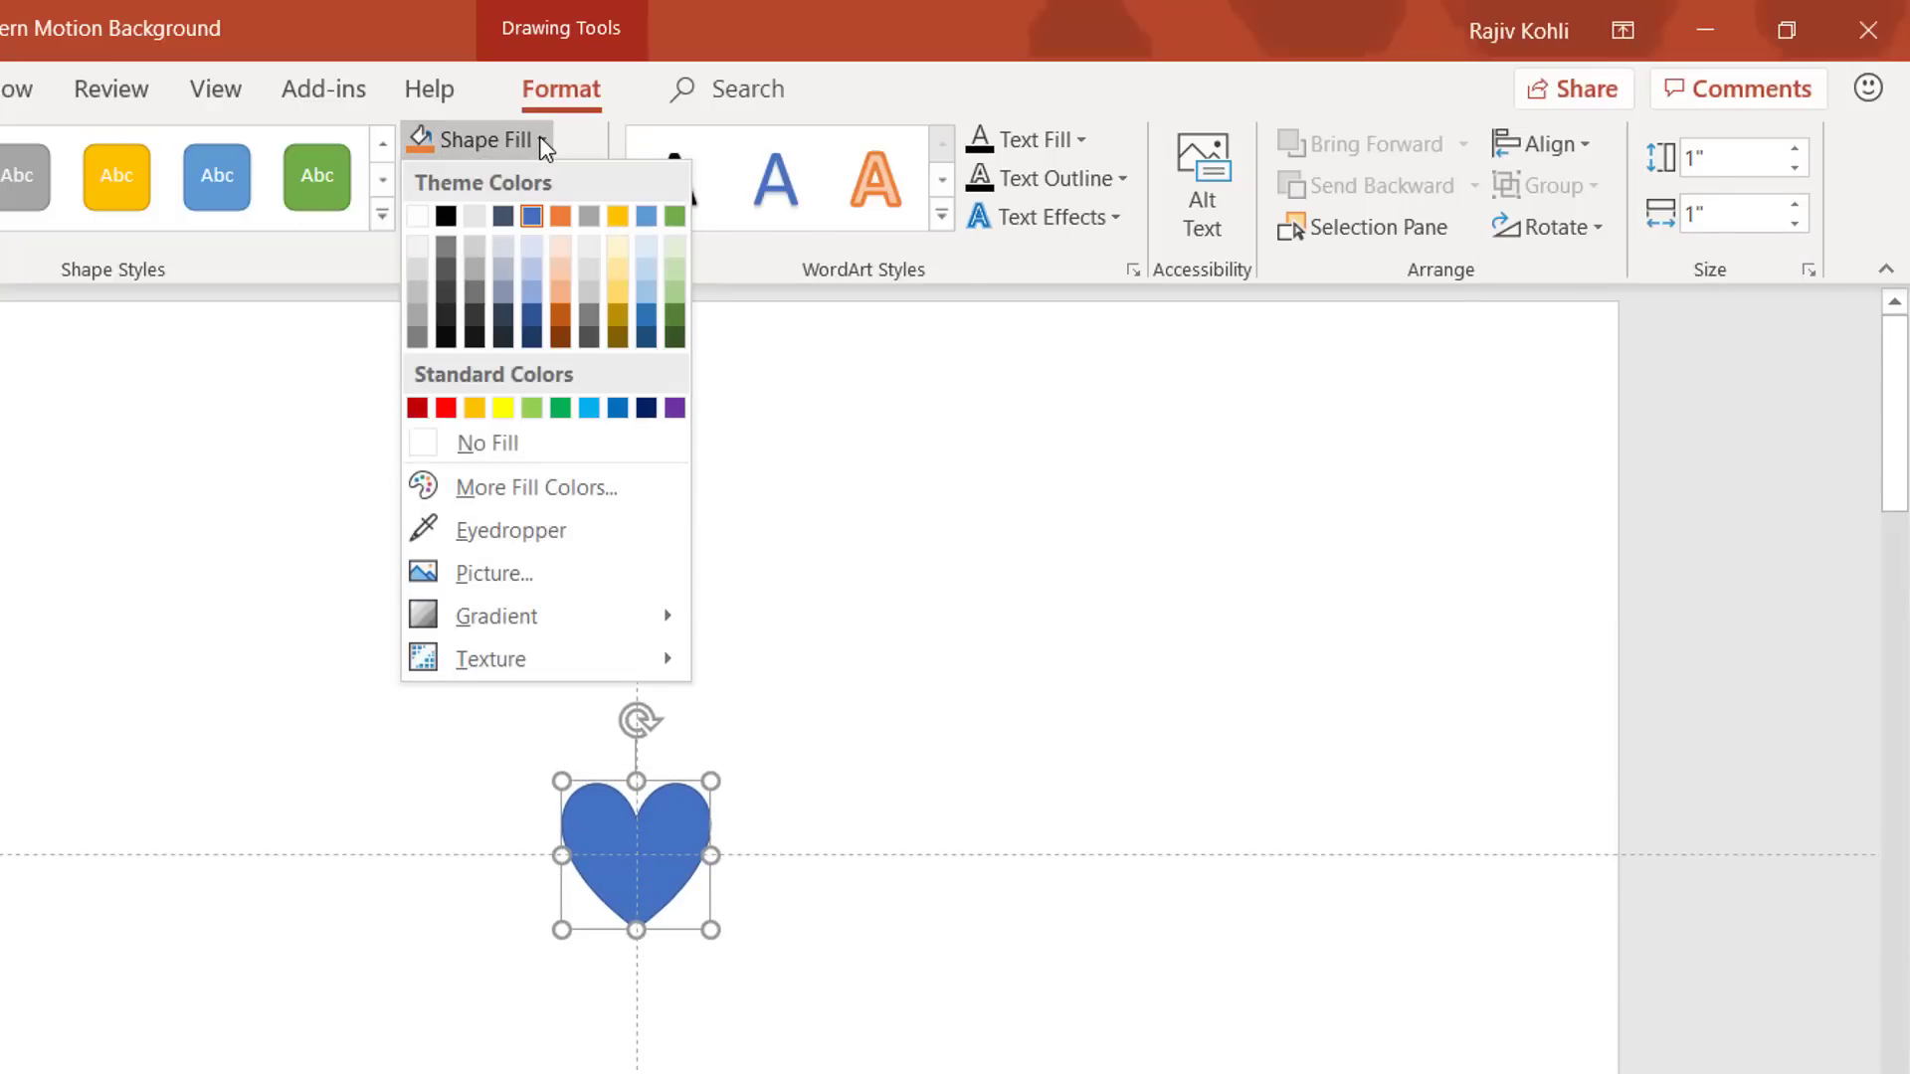
{"action": "left_click", "coordinate": [476, 443]}
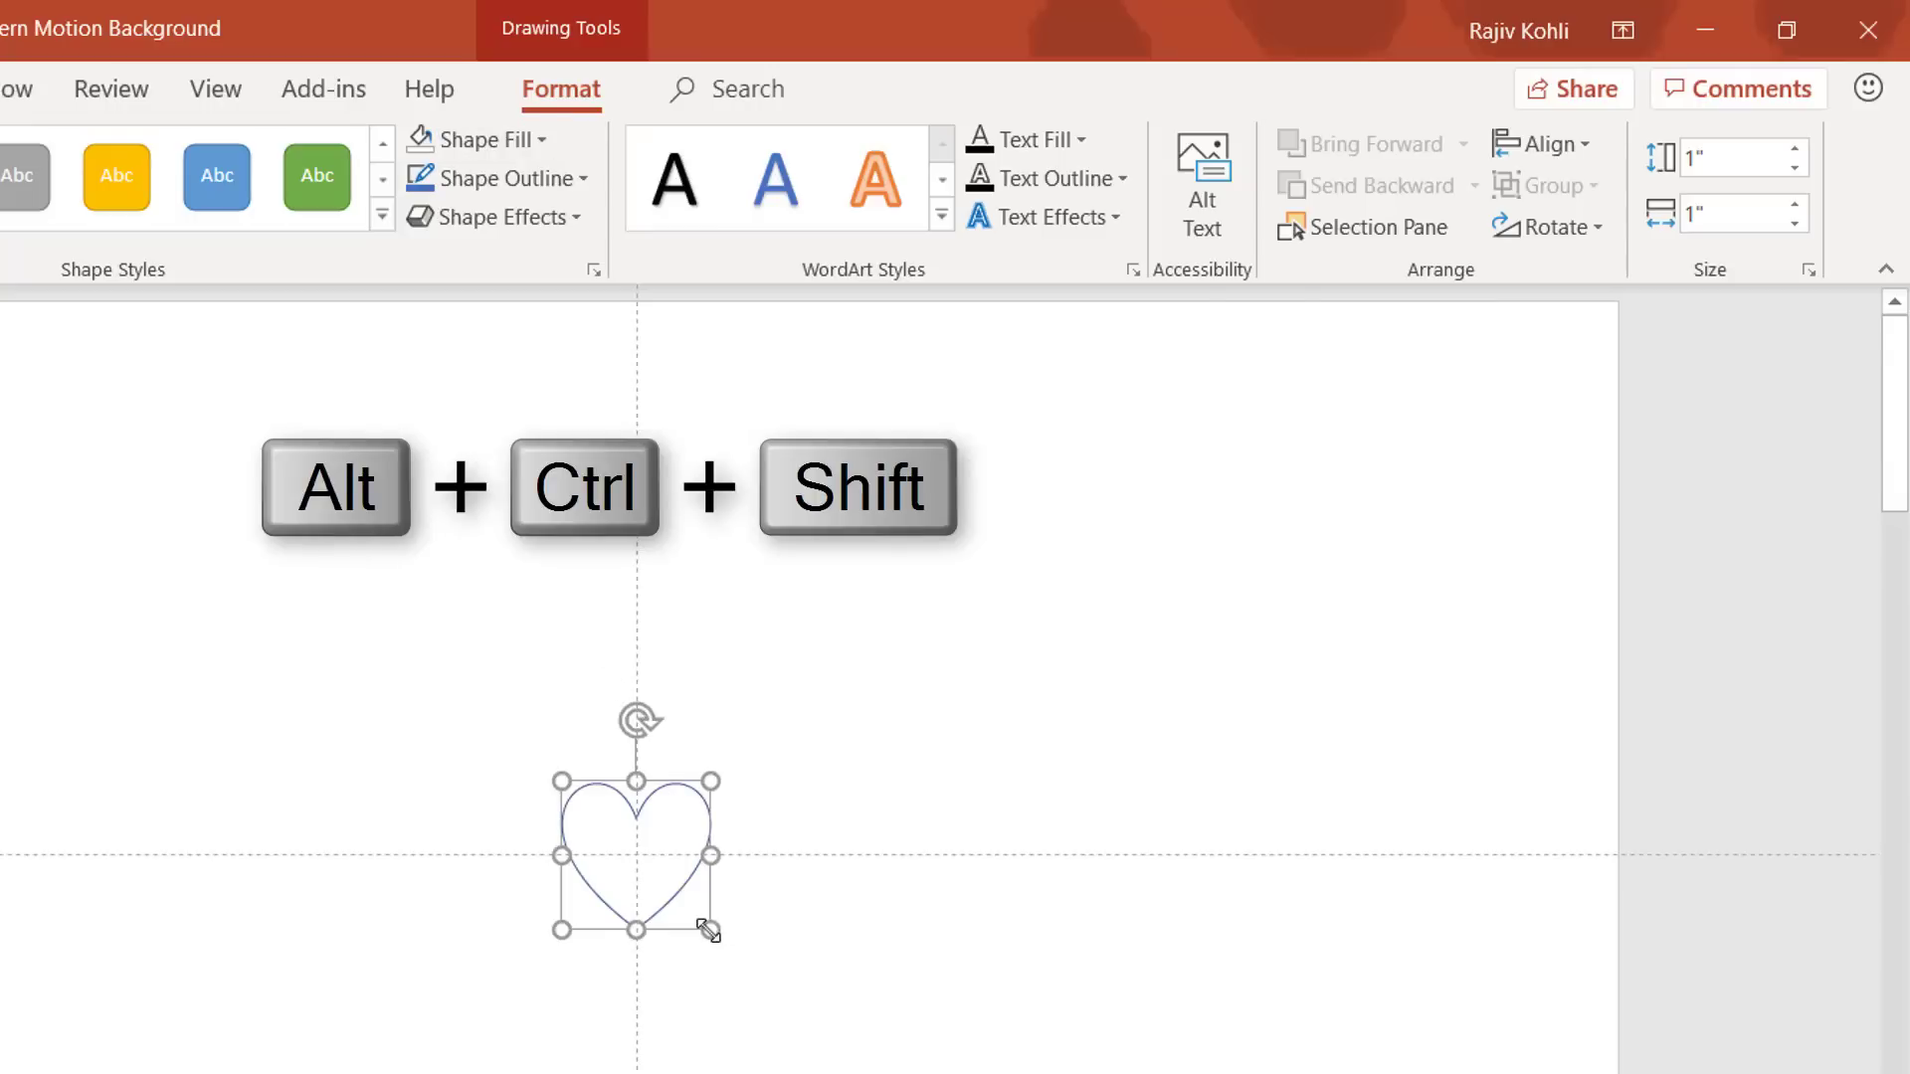
{"action": "left_click_drag", "start_coordinate": [700, 915], "coordinate": [670, 887]}
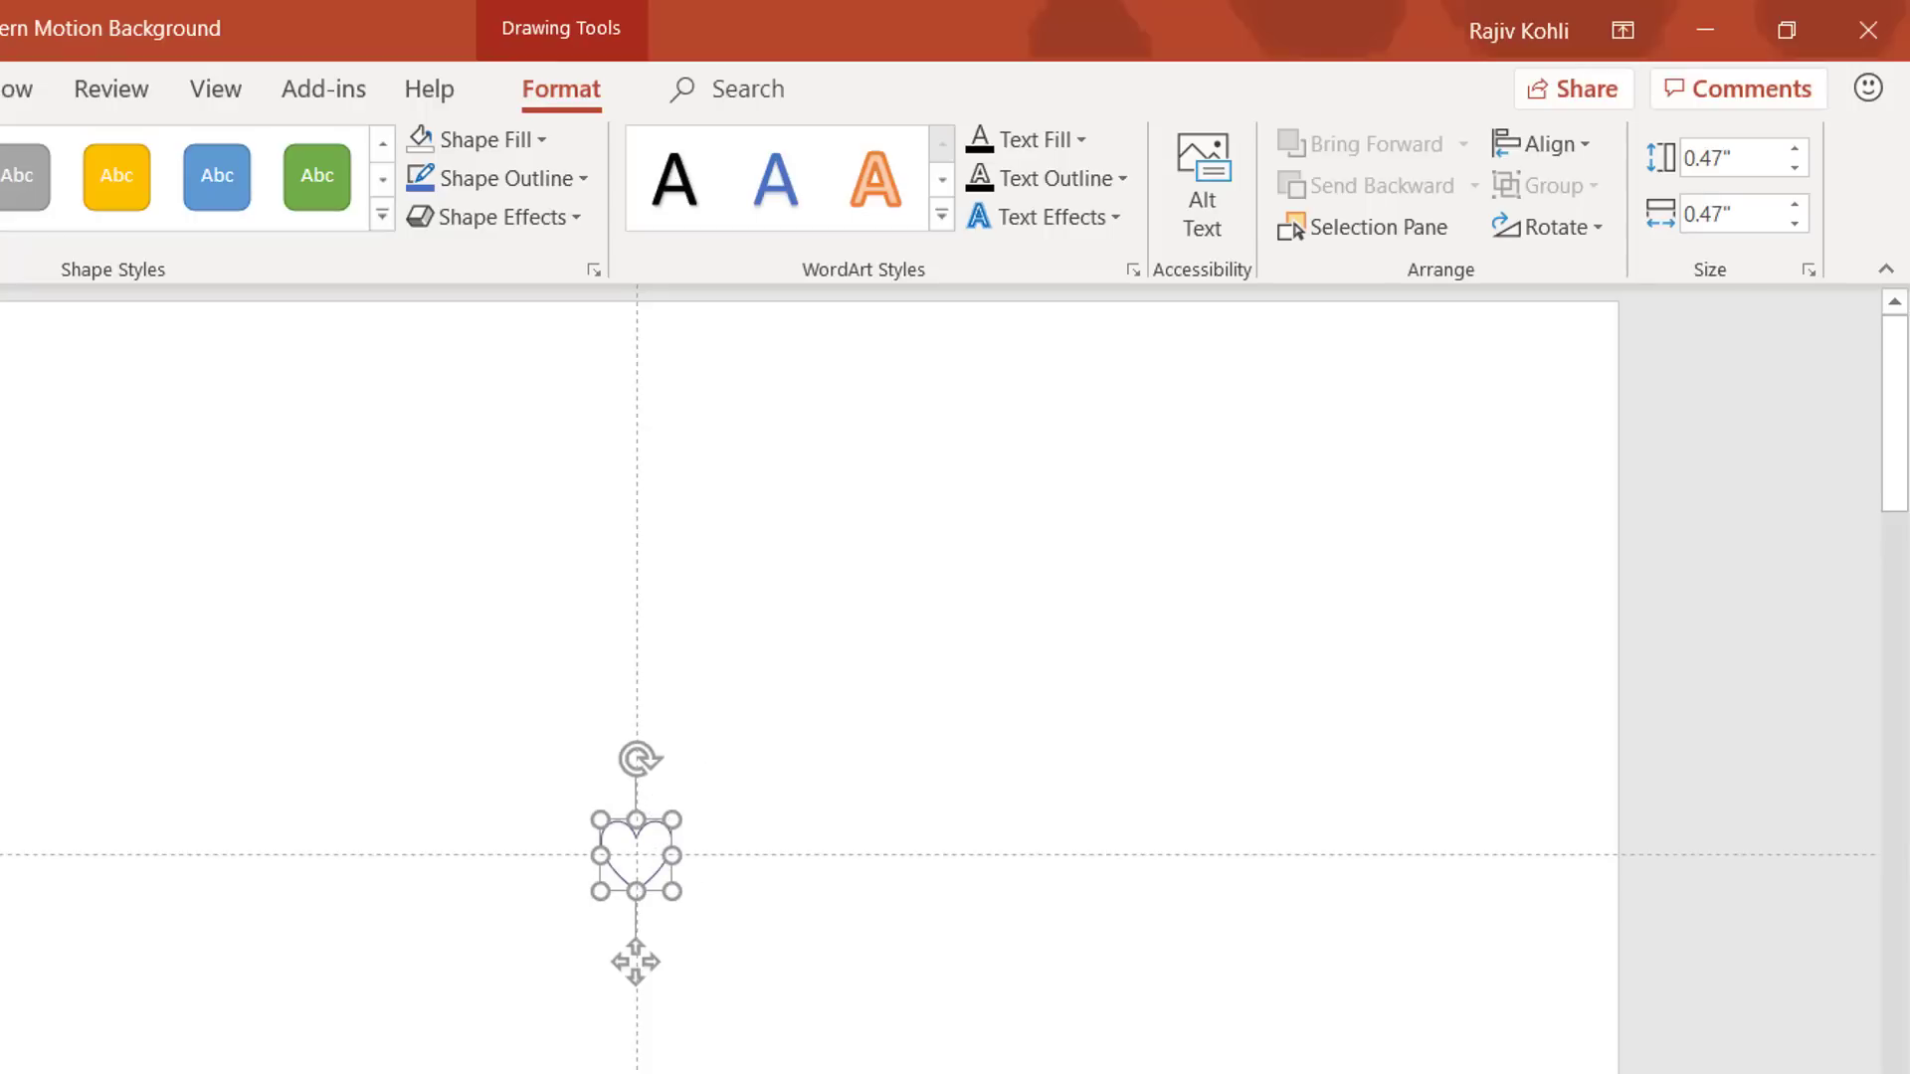
Step: Add a Spin animation to the heart, starting With Previous, with a 5-second duration
{"action": "left_click", "coordinate": [76, 78]}
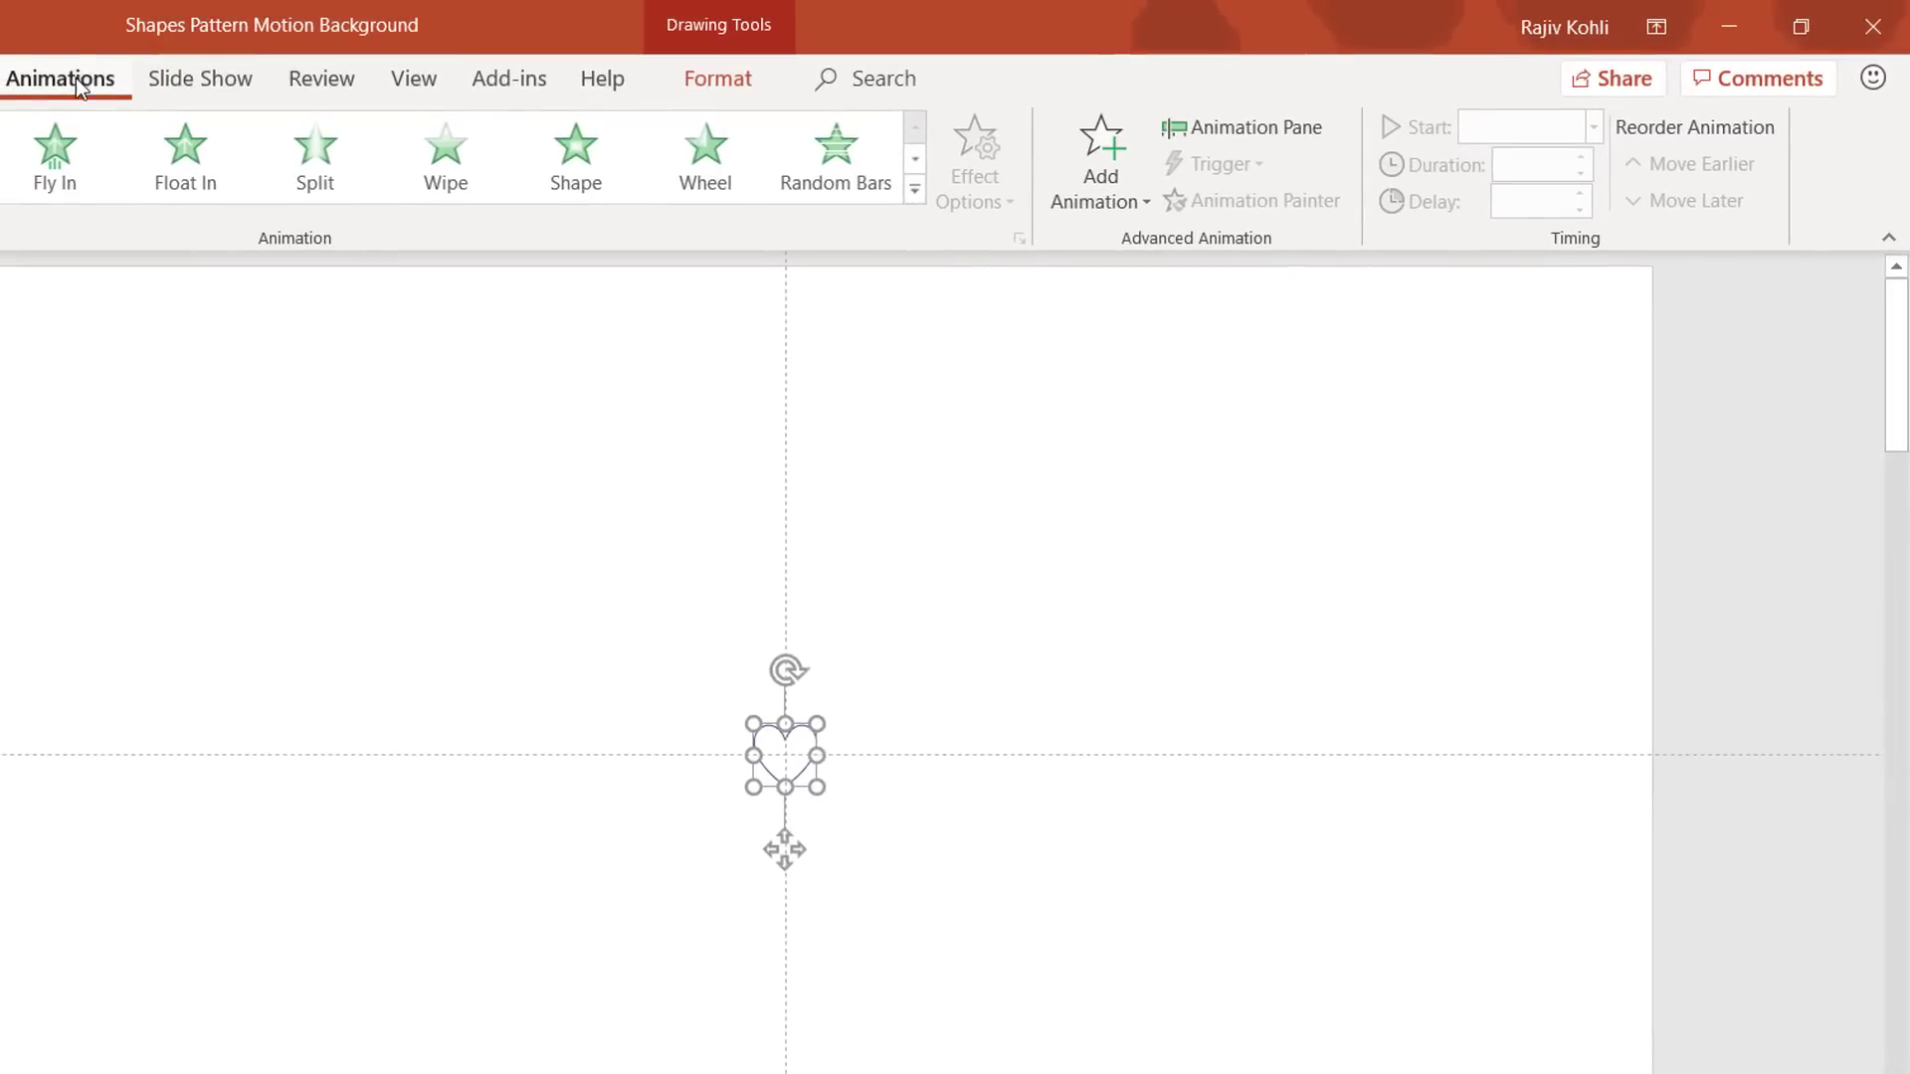
{"action": "left_click", "coordinate": [1102, 169]}
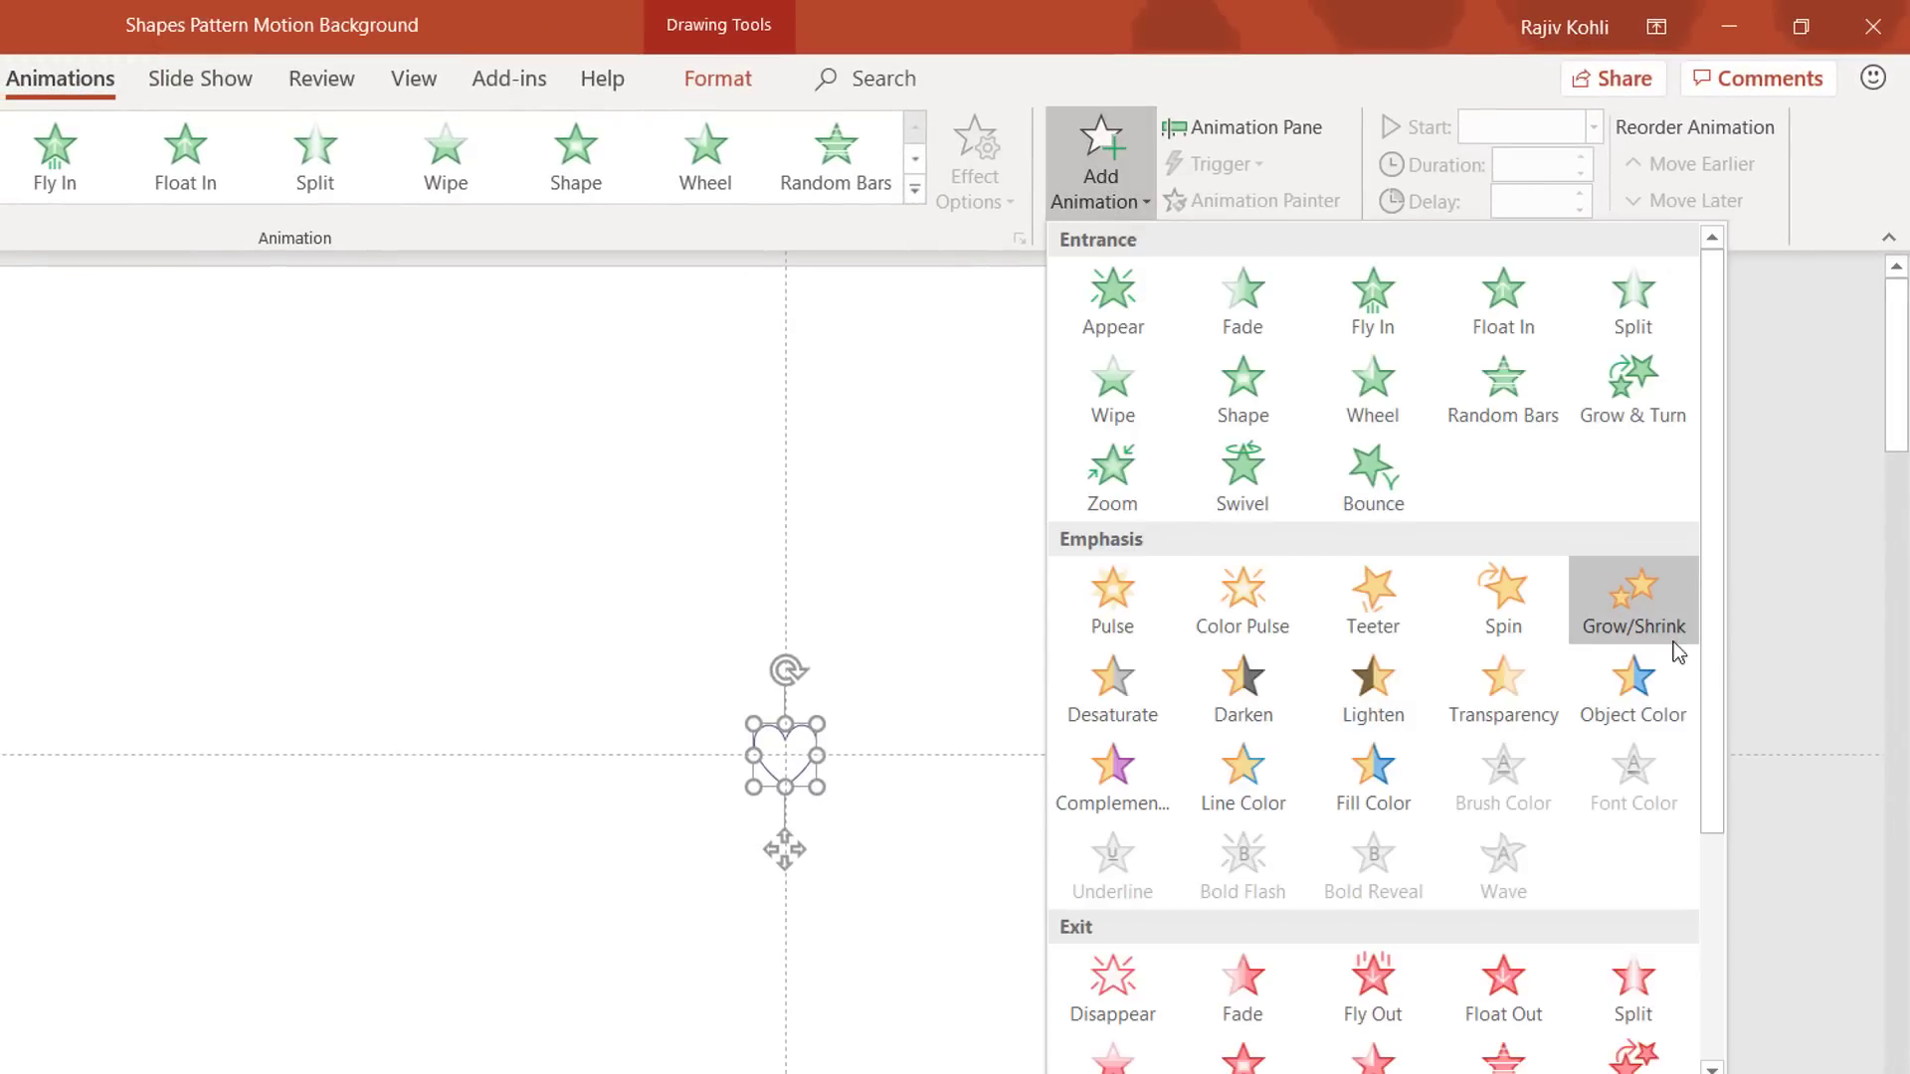
{"action": "left_click", "coordinate": [1496, 601]}
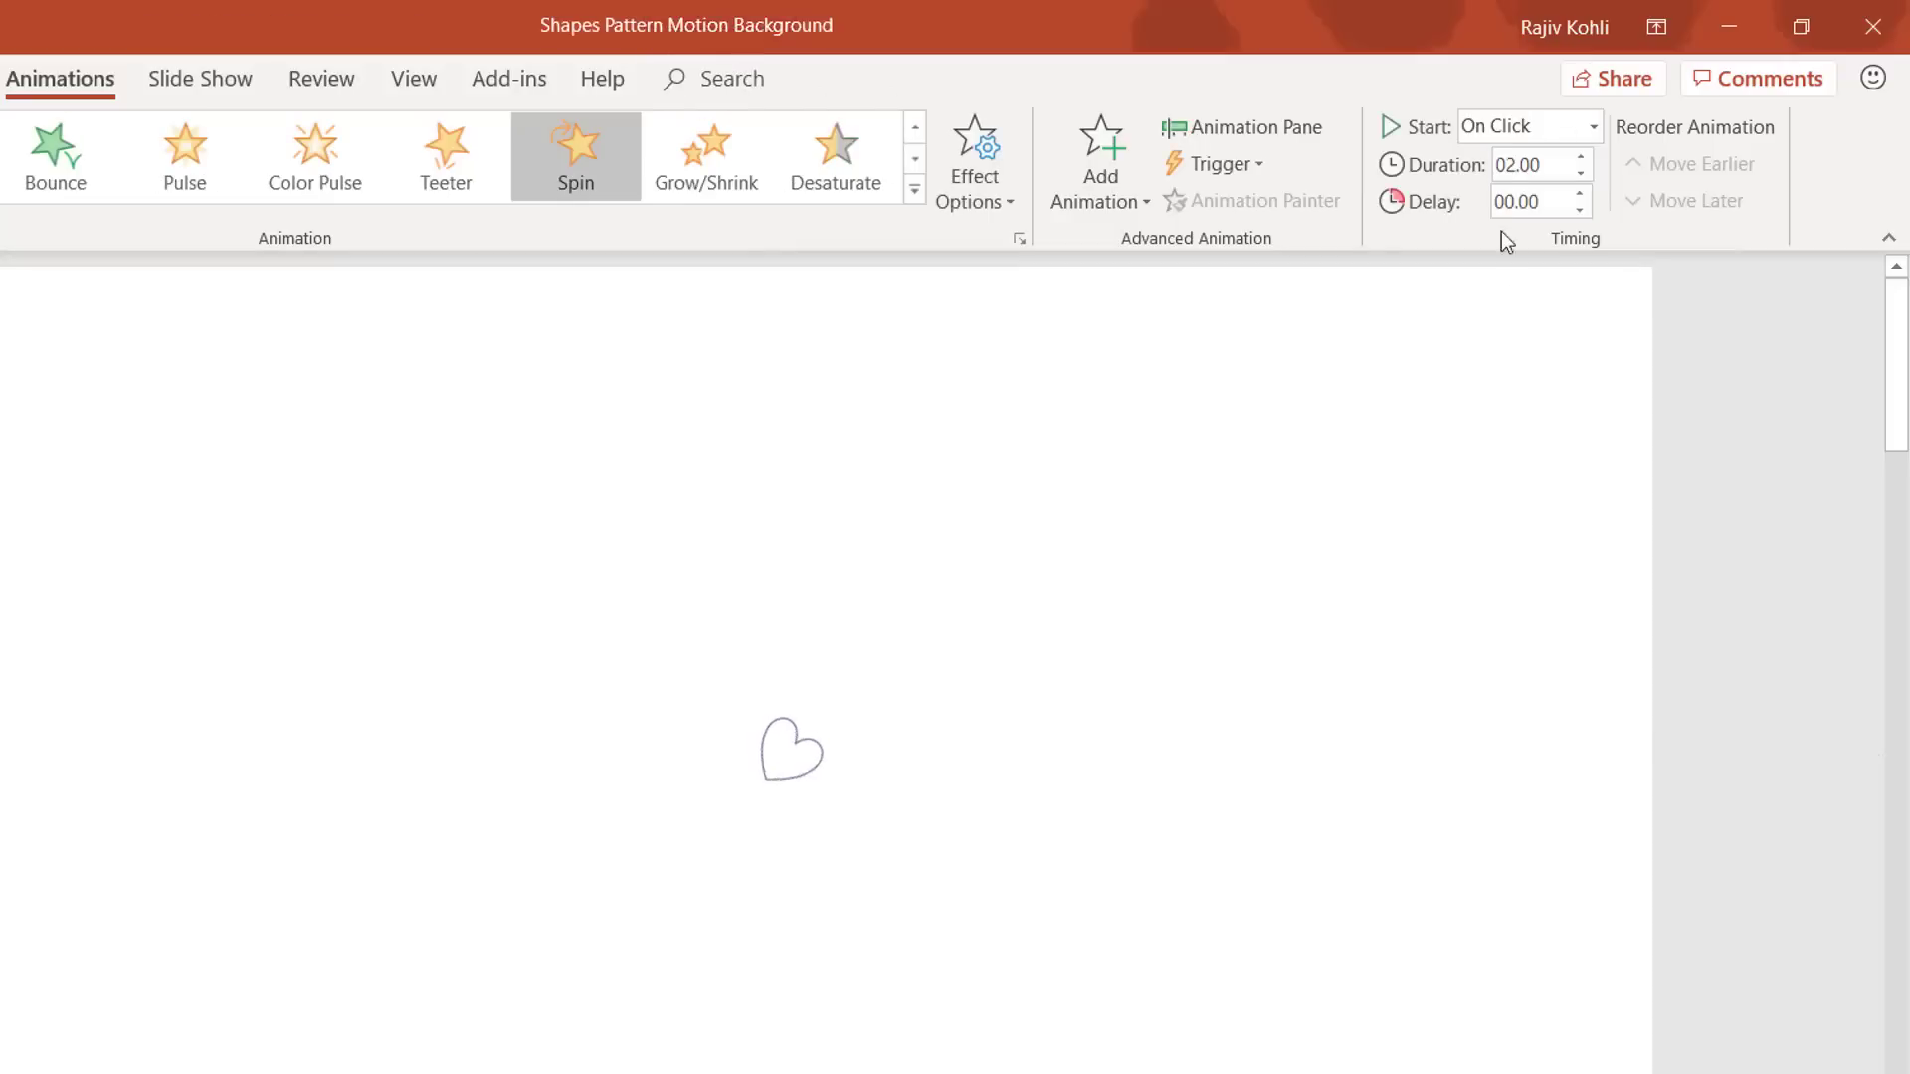
{"action": "left_click", "coordinate": [1501, 130]}
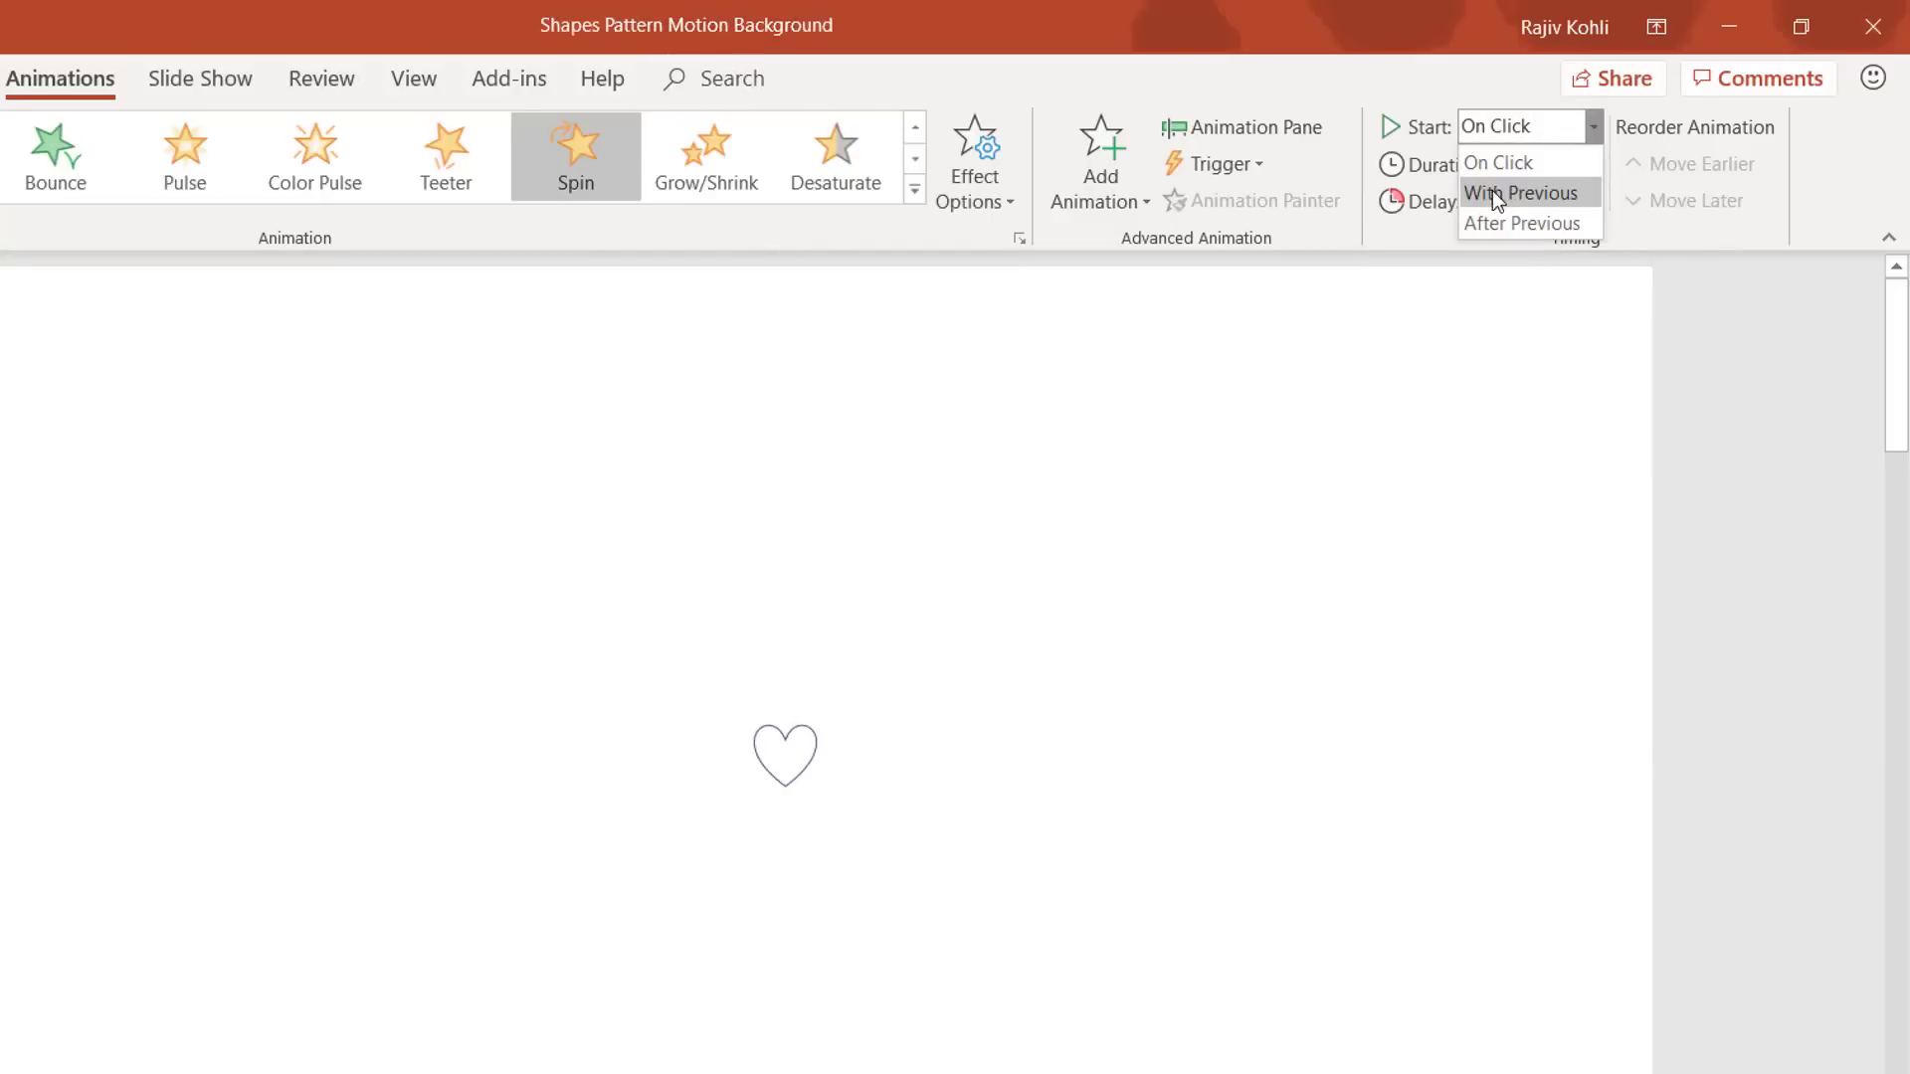
{"action": "left_click", "coordinate": [1493, 190]}
{"action": "double_click", "coordinate": [1523, 167]}
{"action": "type", "text": "5"}
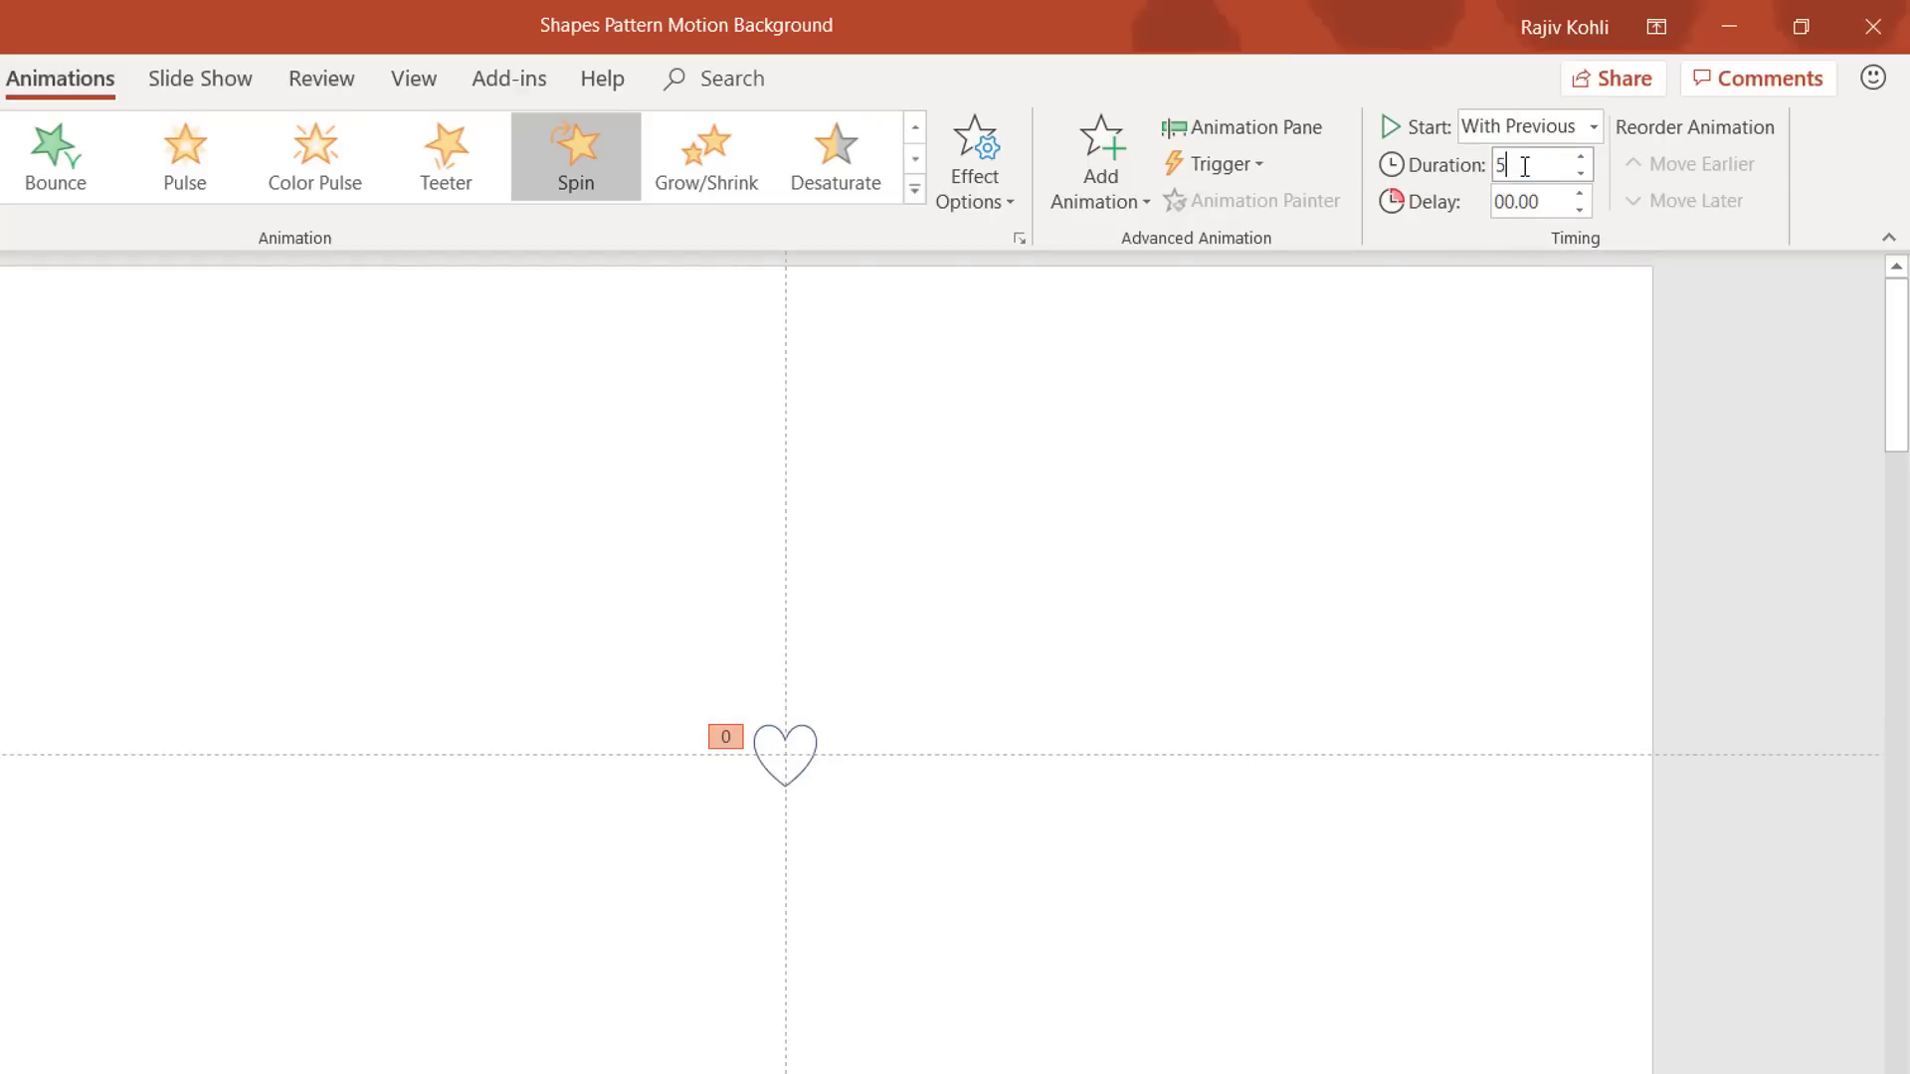
Step: Set the Heart 1 spin to a 5-second smooth end, repeating until end of slide
{"action": "left_click", "coordinate": [1264, 127]}
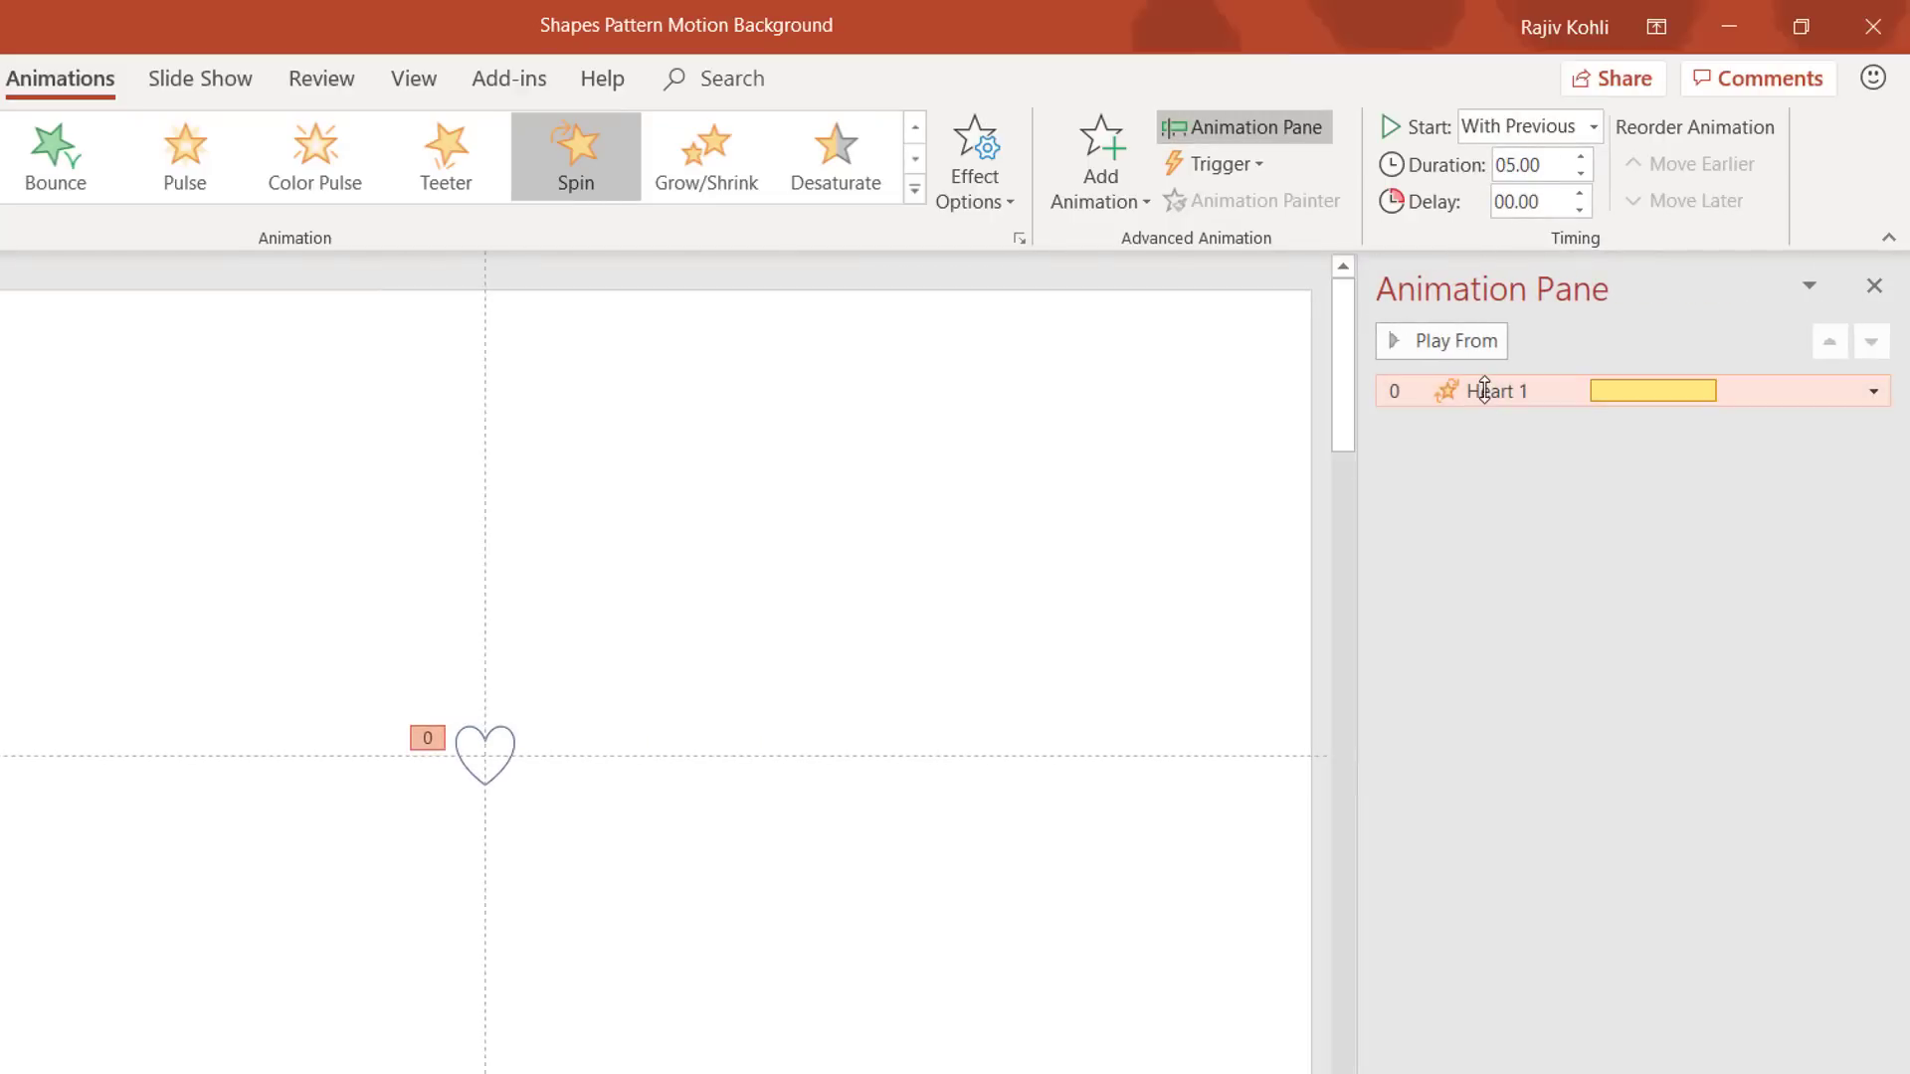
{"action": "double_click", "coordinate": [1486, 388]}
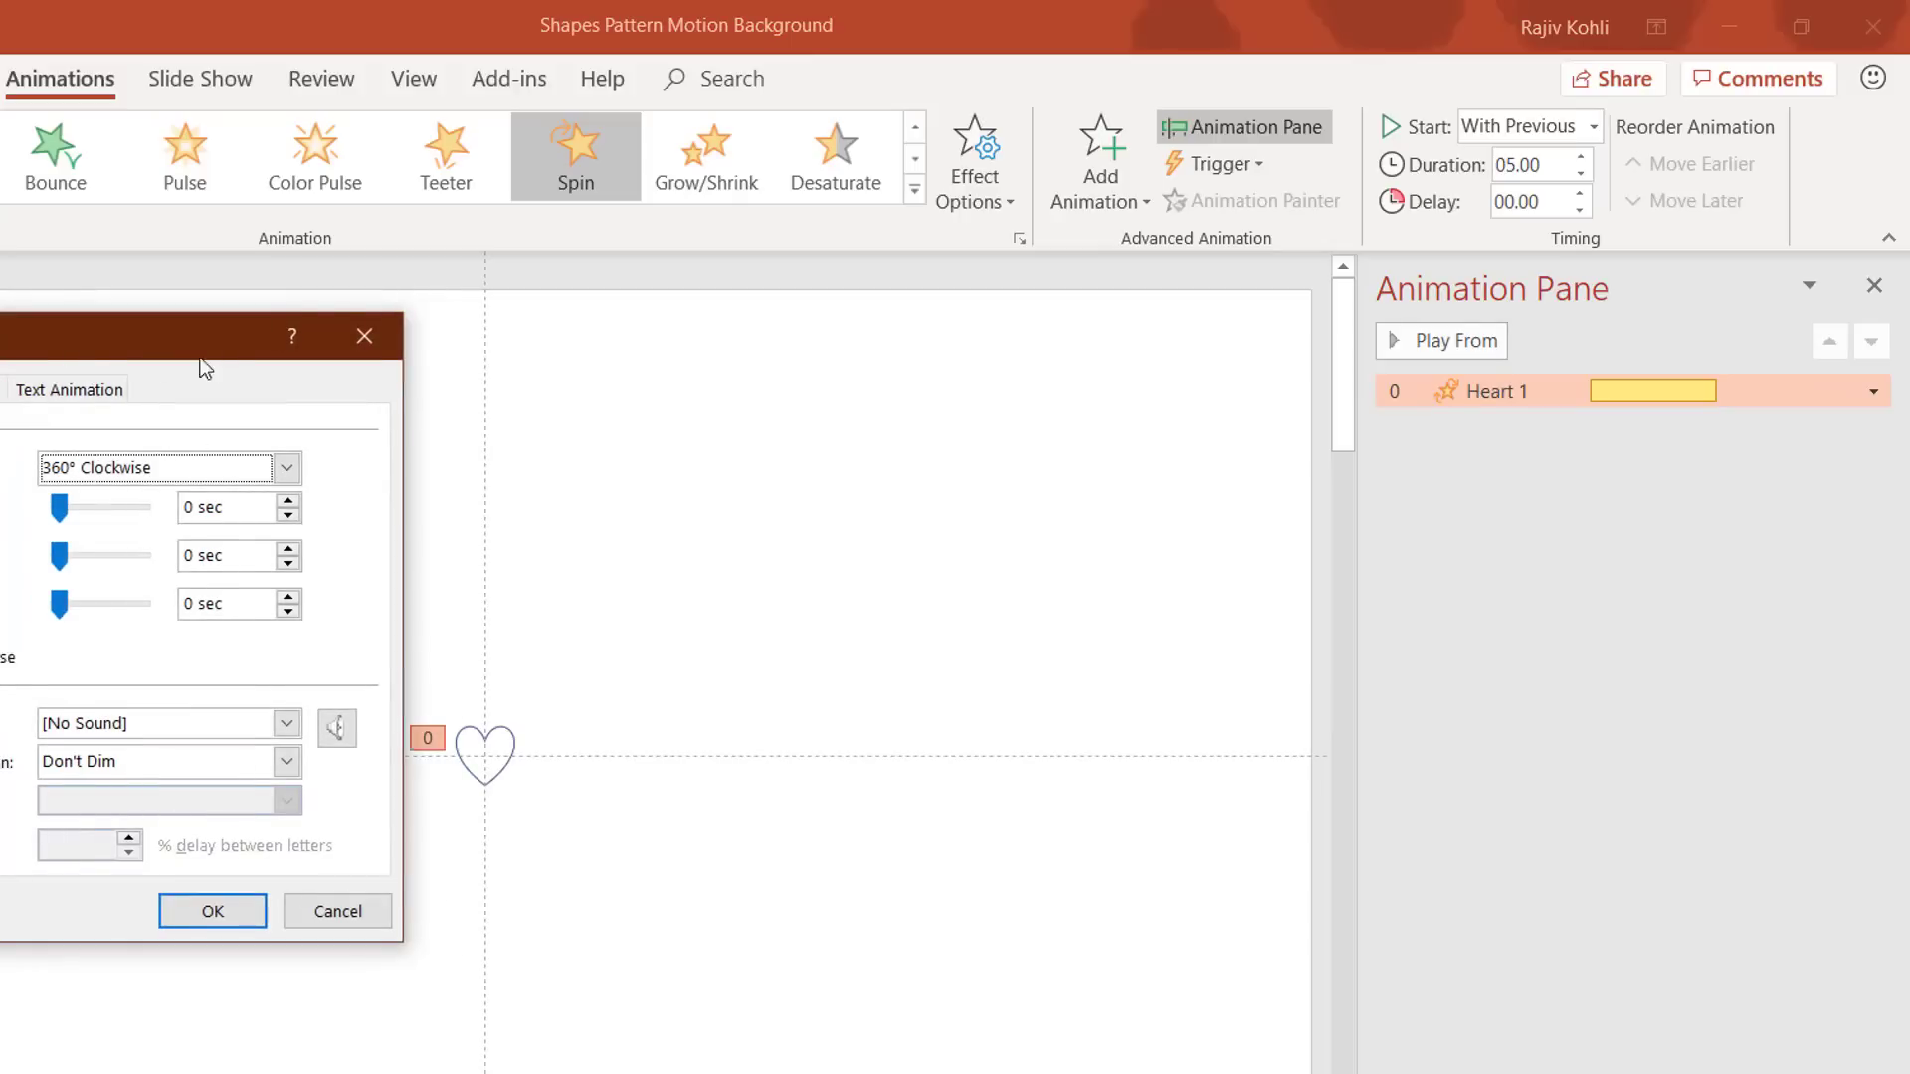
{"action": "left_click_drag", "start_coordinate": [66, 358], "coordinate": [360, 342]}
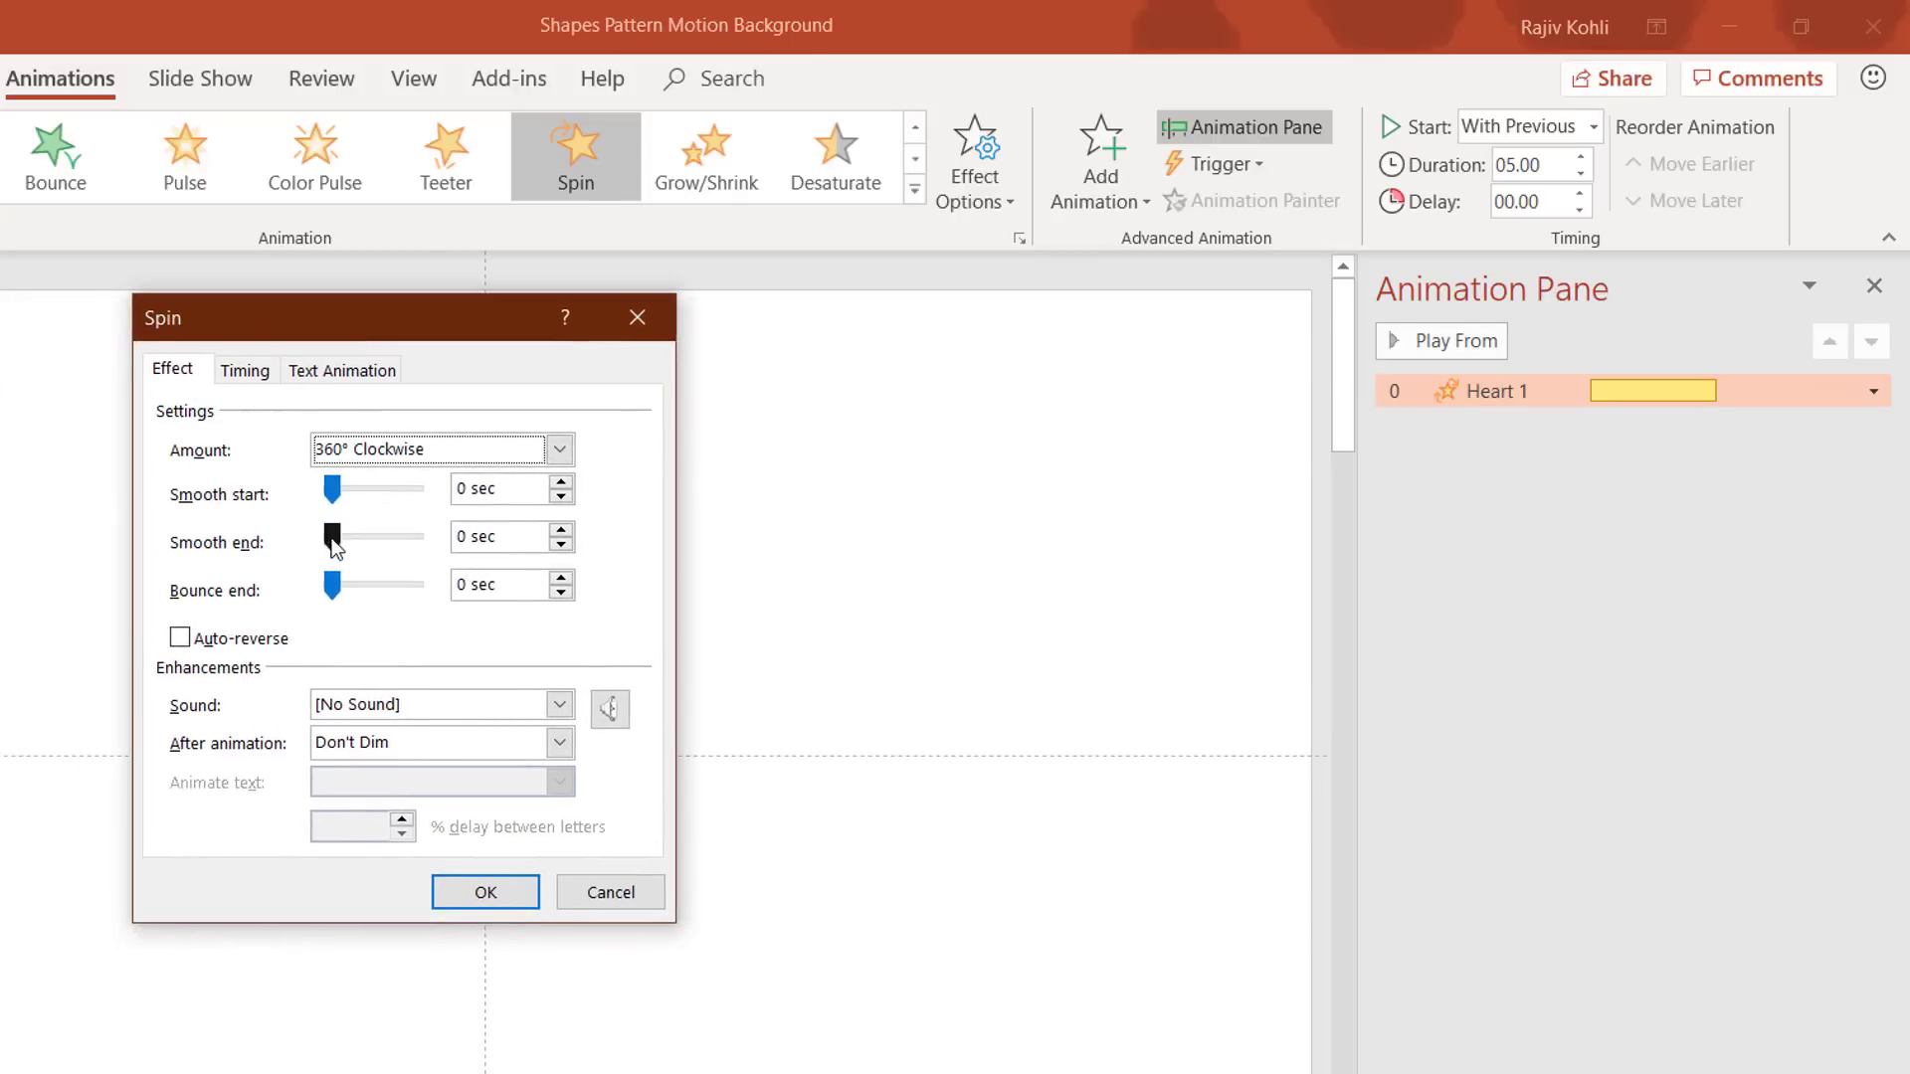
{"action": "left_click_drag", "start_coordinate": [328, 539], "coordinate": [439, 554]}
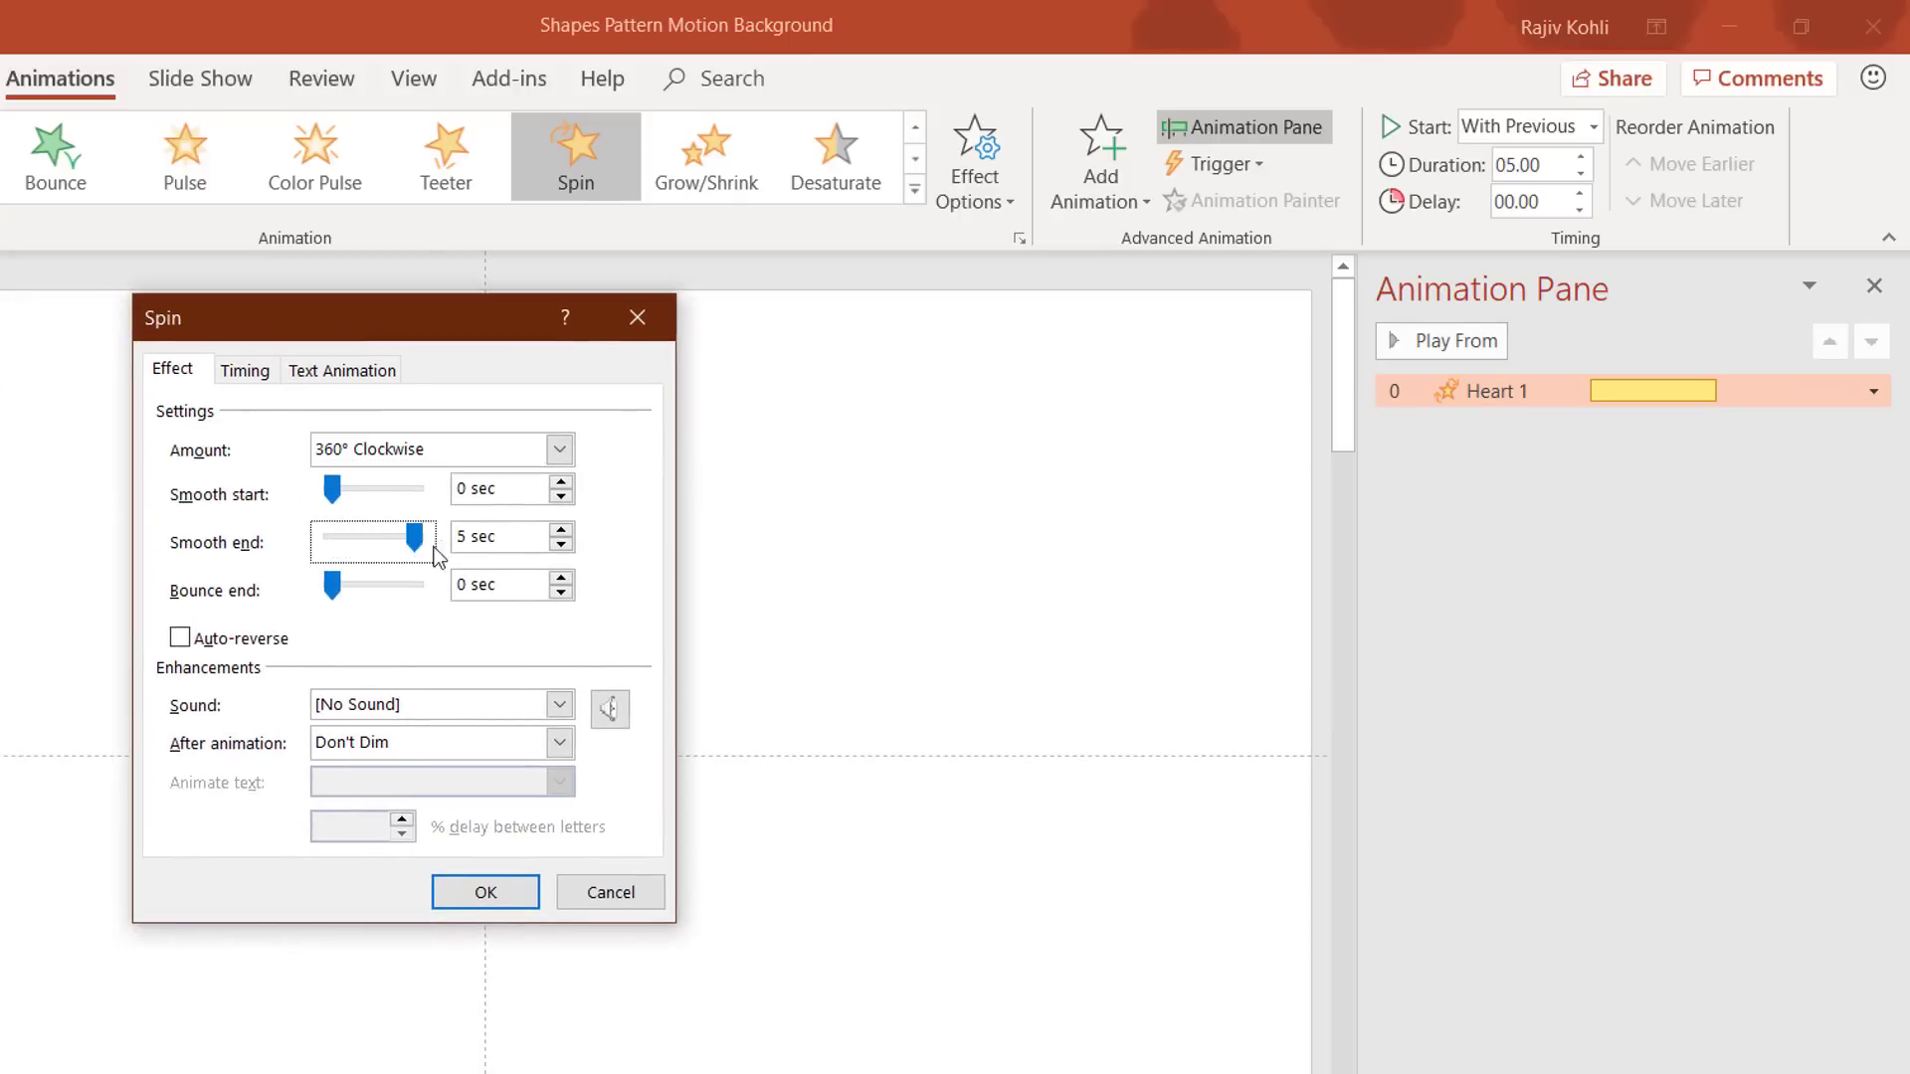
{"action": "left_click", "coordinate": [234, 643]}
{"action": "left_click", "coordinate": [247, 370]}
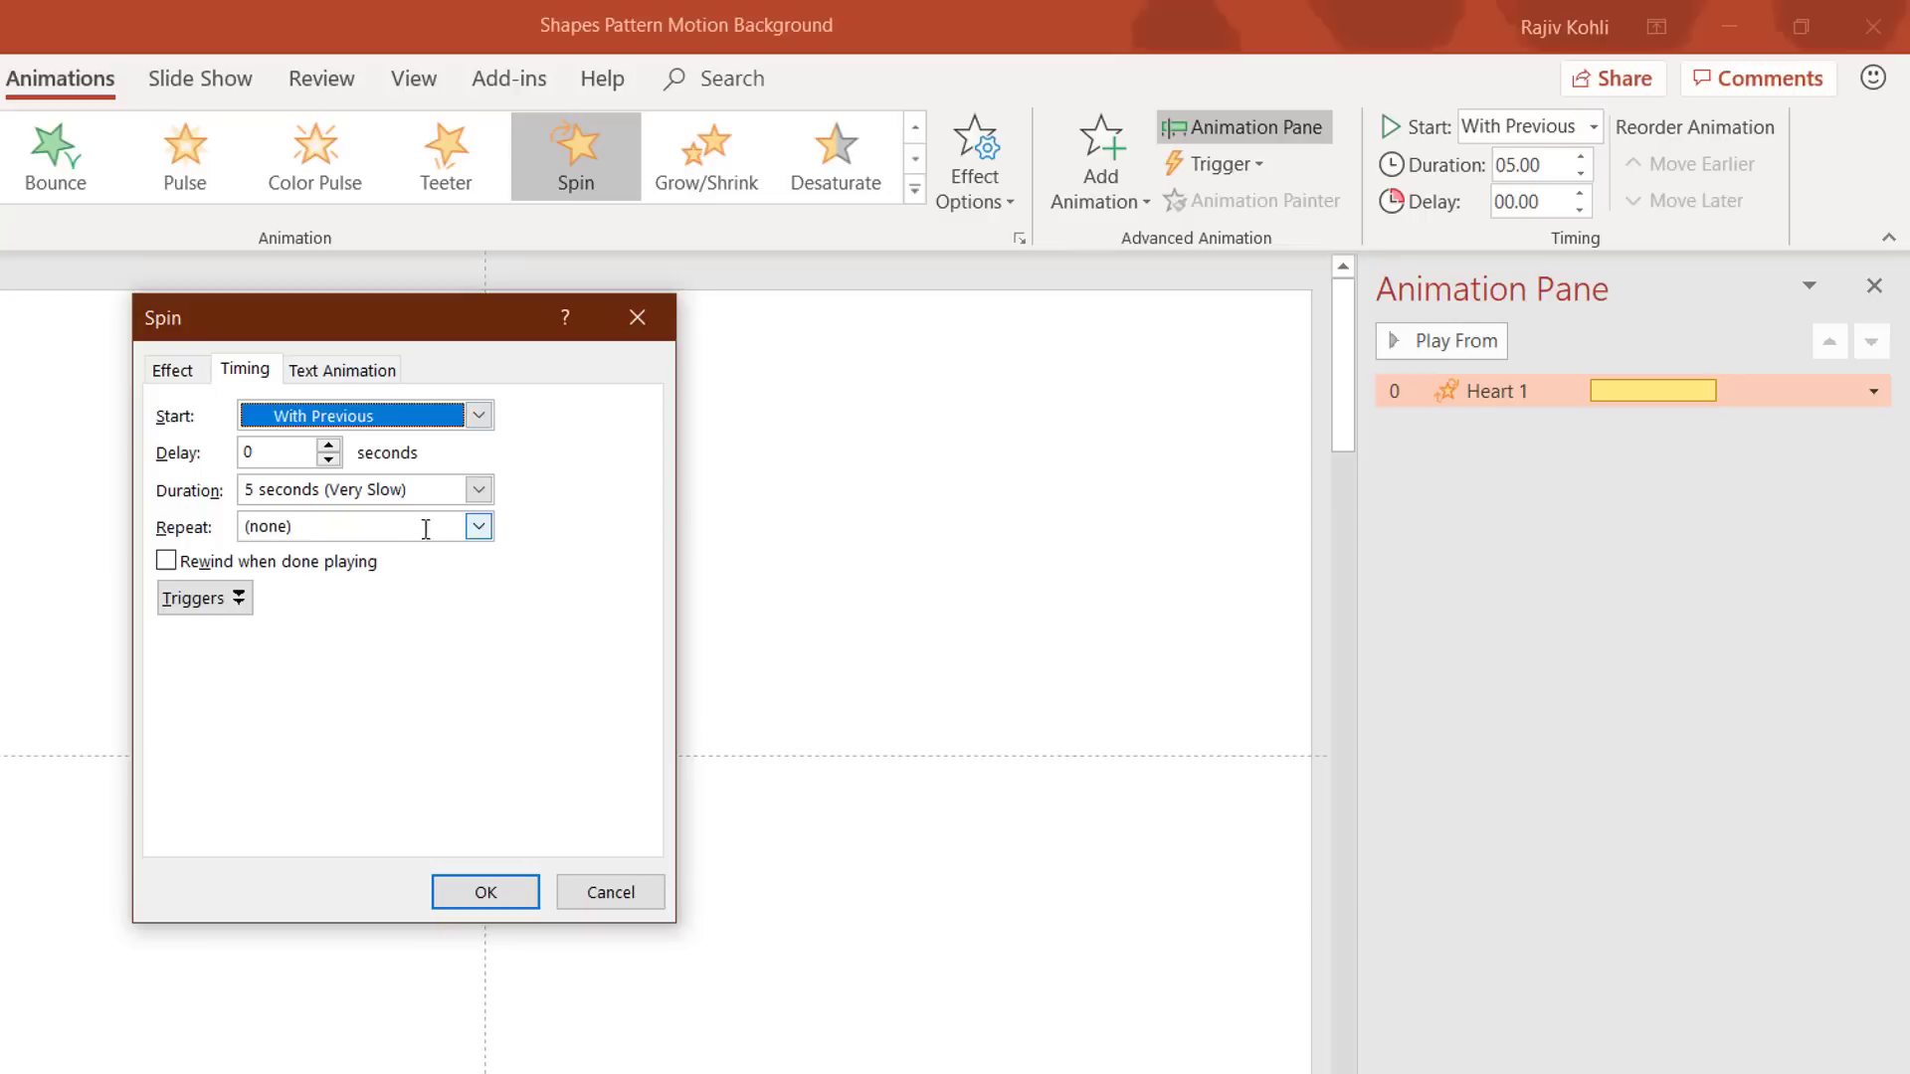
{"action": "left_click", "coordinate": [479, 527]}
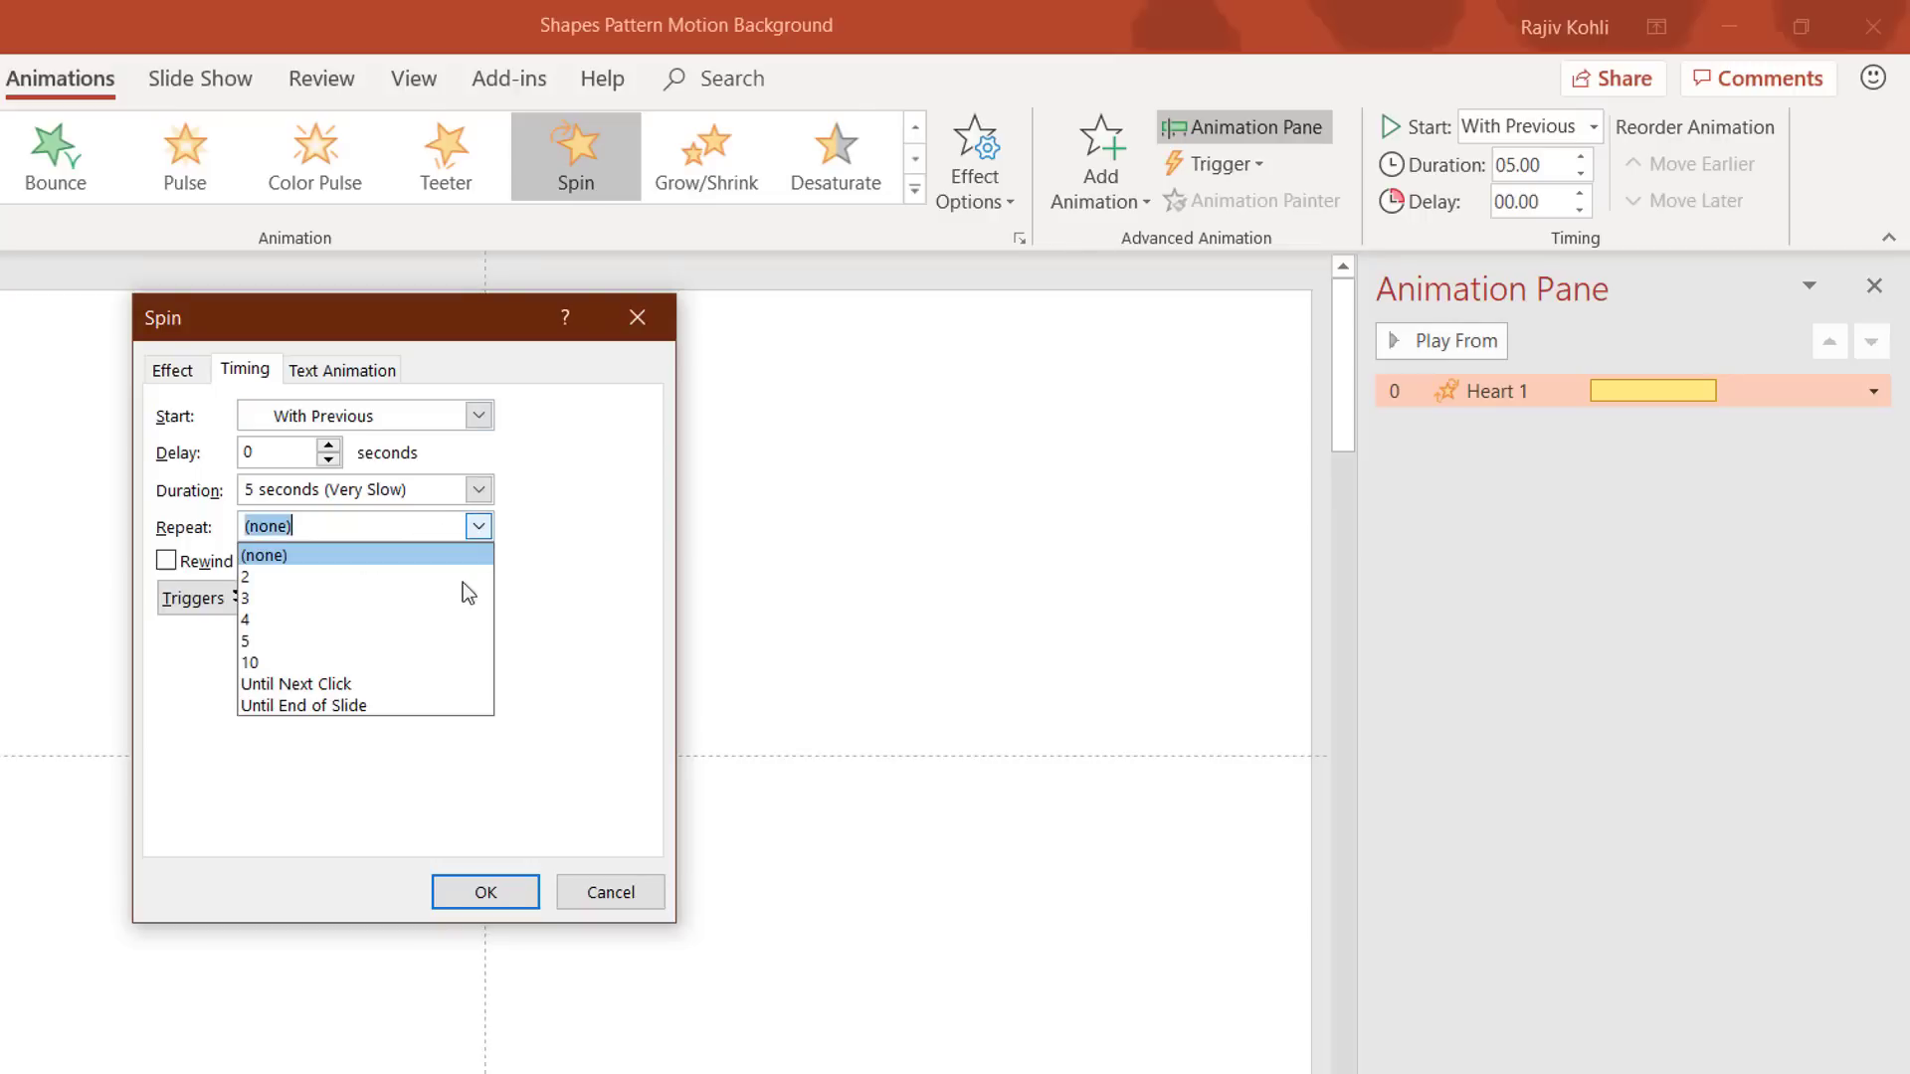
{"action": "left_click", "coordinate": [423, 706]}
{"action": "left_click", "coordinate": [483, 895]}
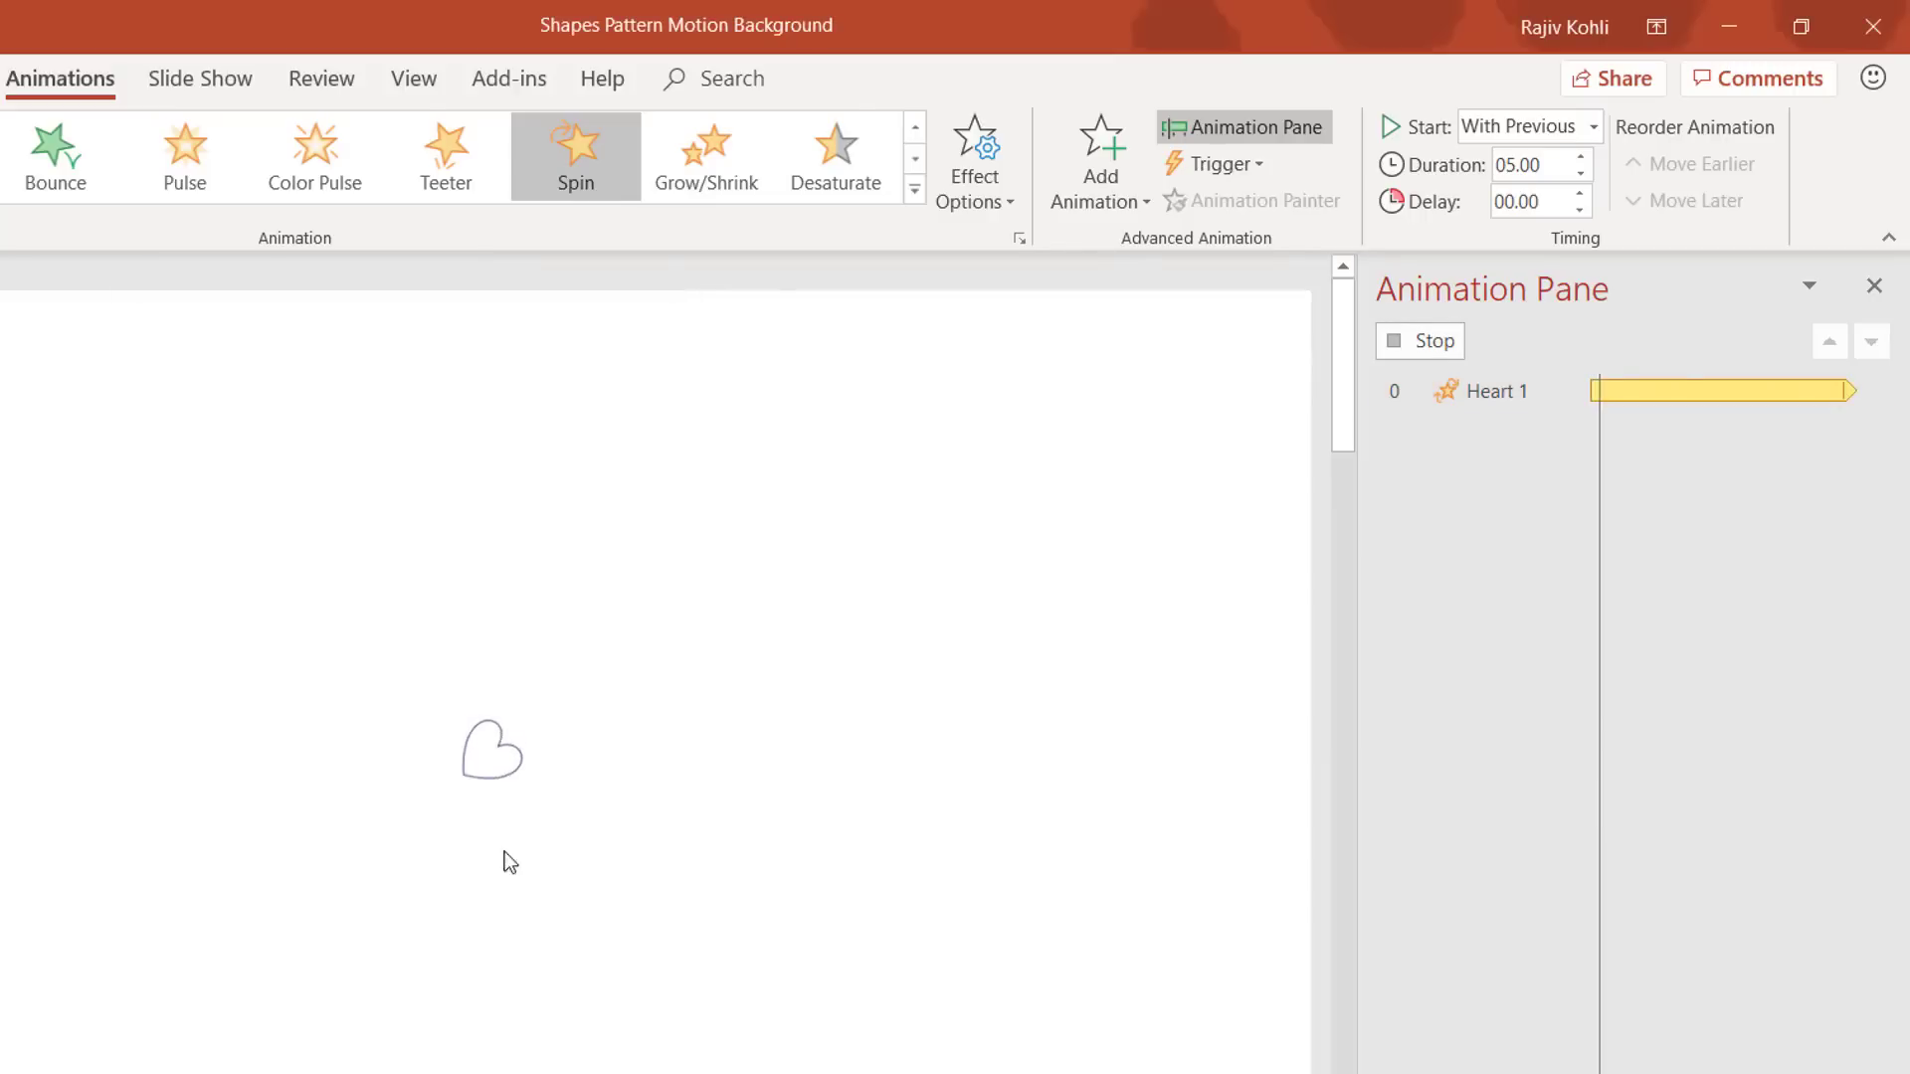
{"action": "left_click", "coordinate": [504, 851]}
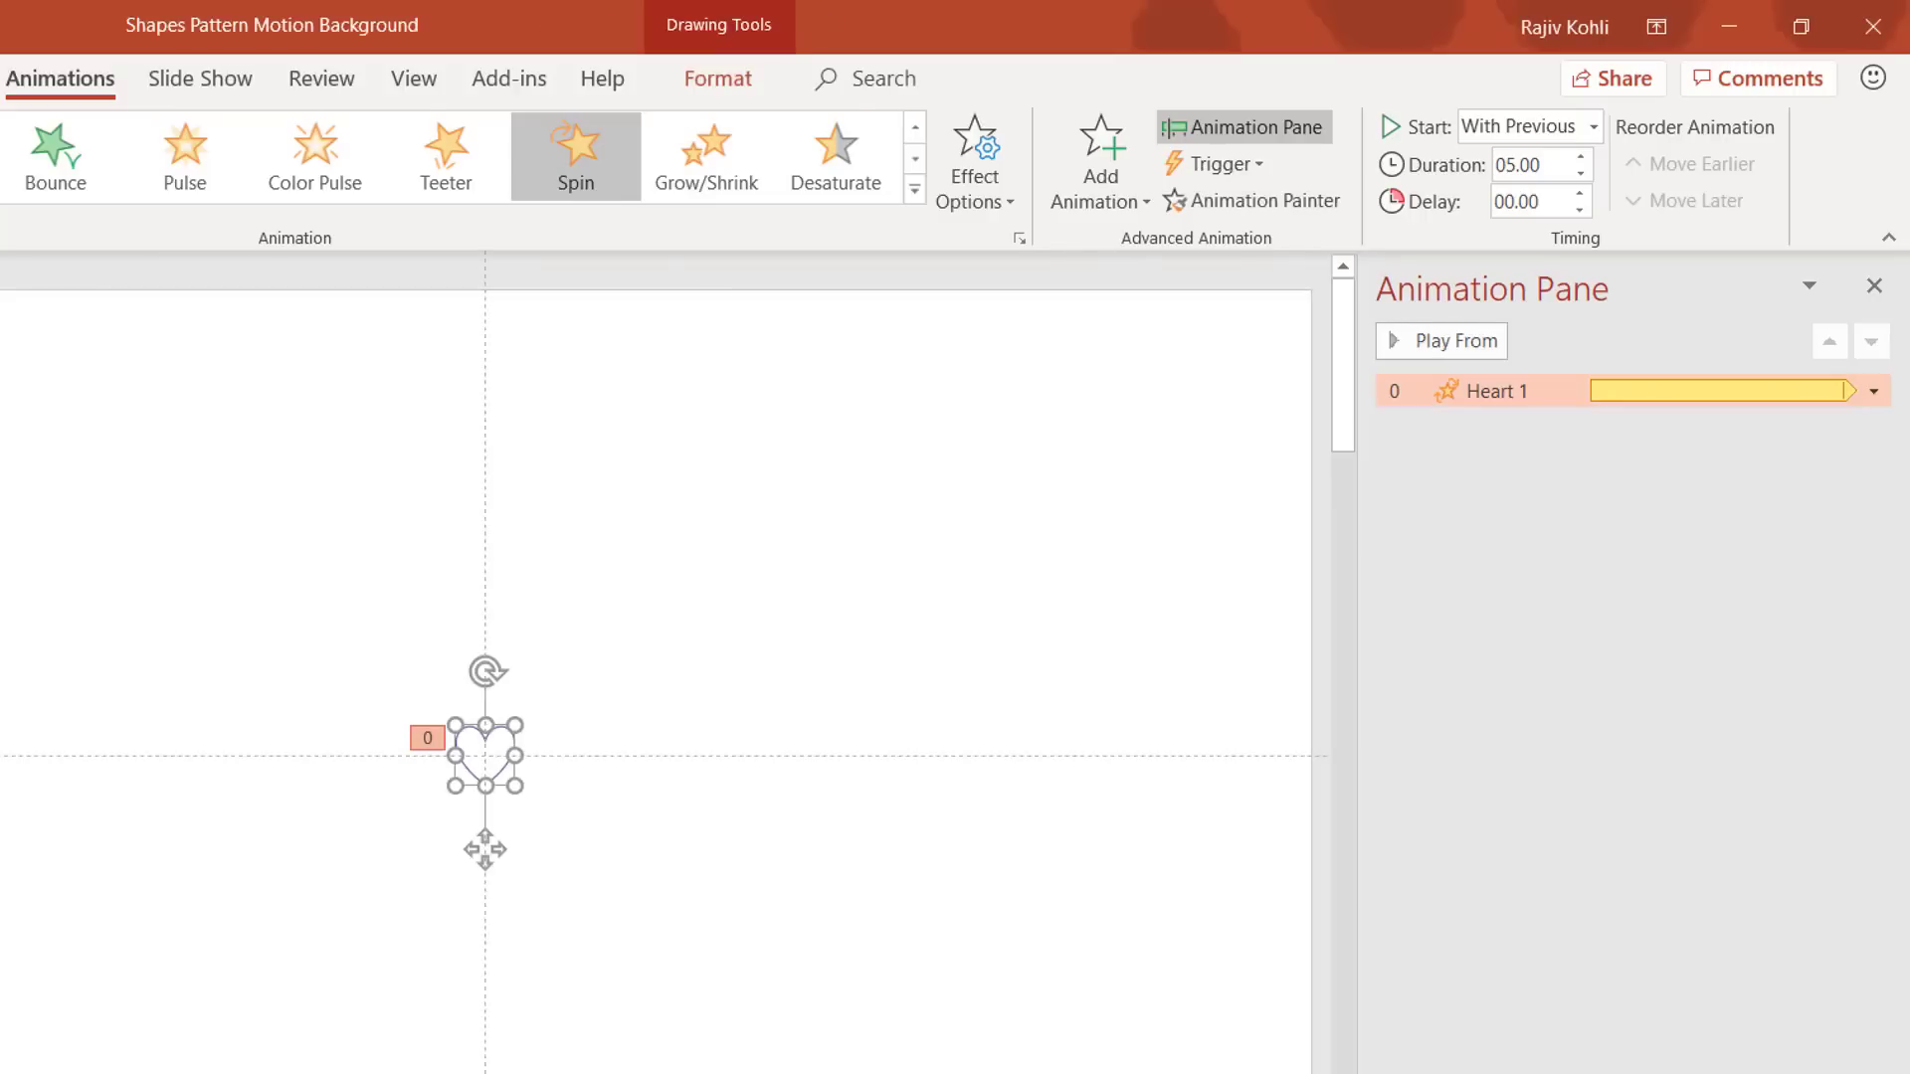
{"action": "left_click", "coordinate": [1102, 145]}
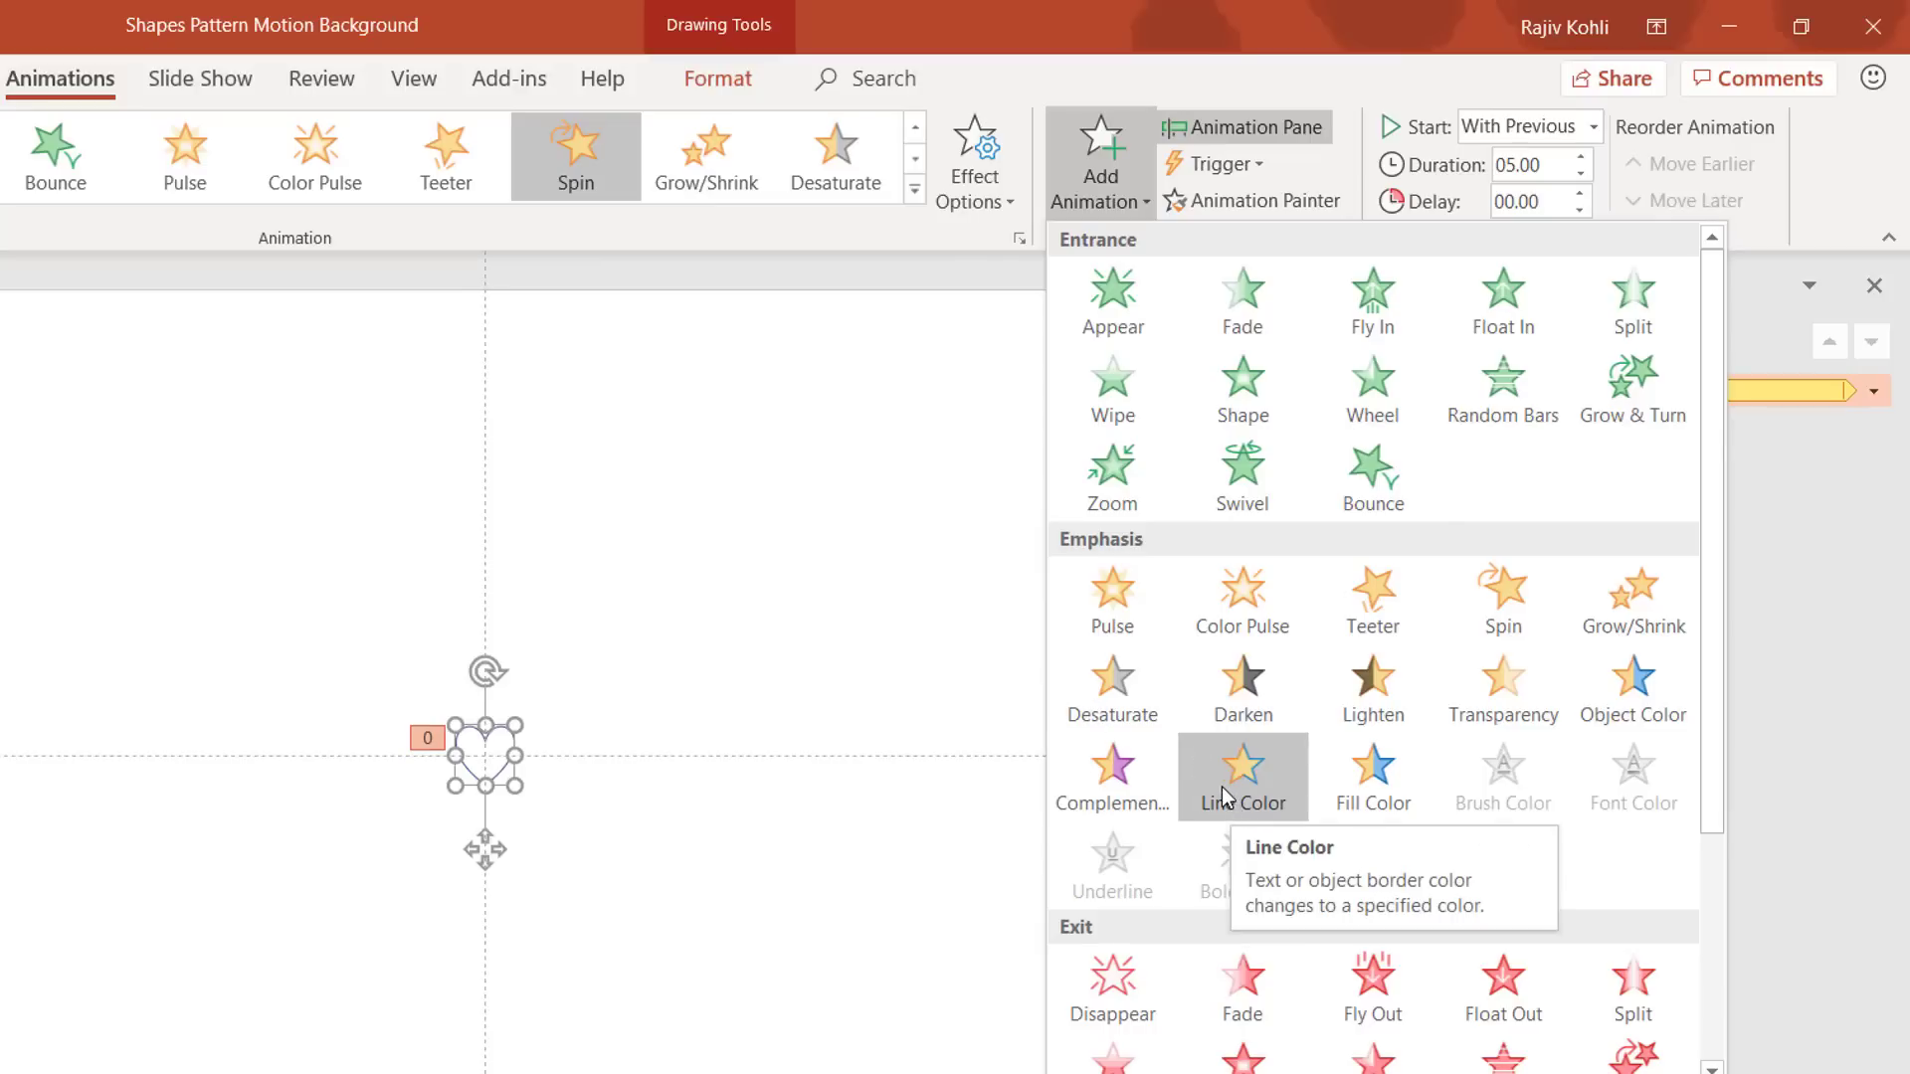
{"action": "left_click", "coordinate": [716, 569]}
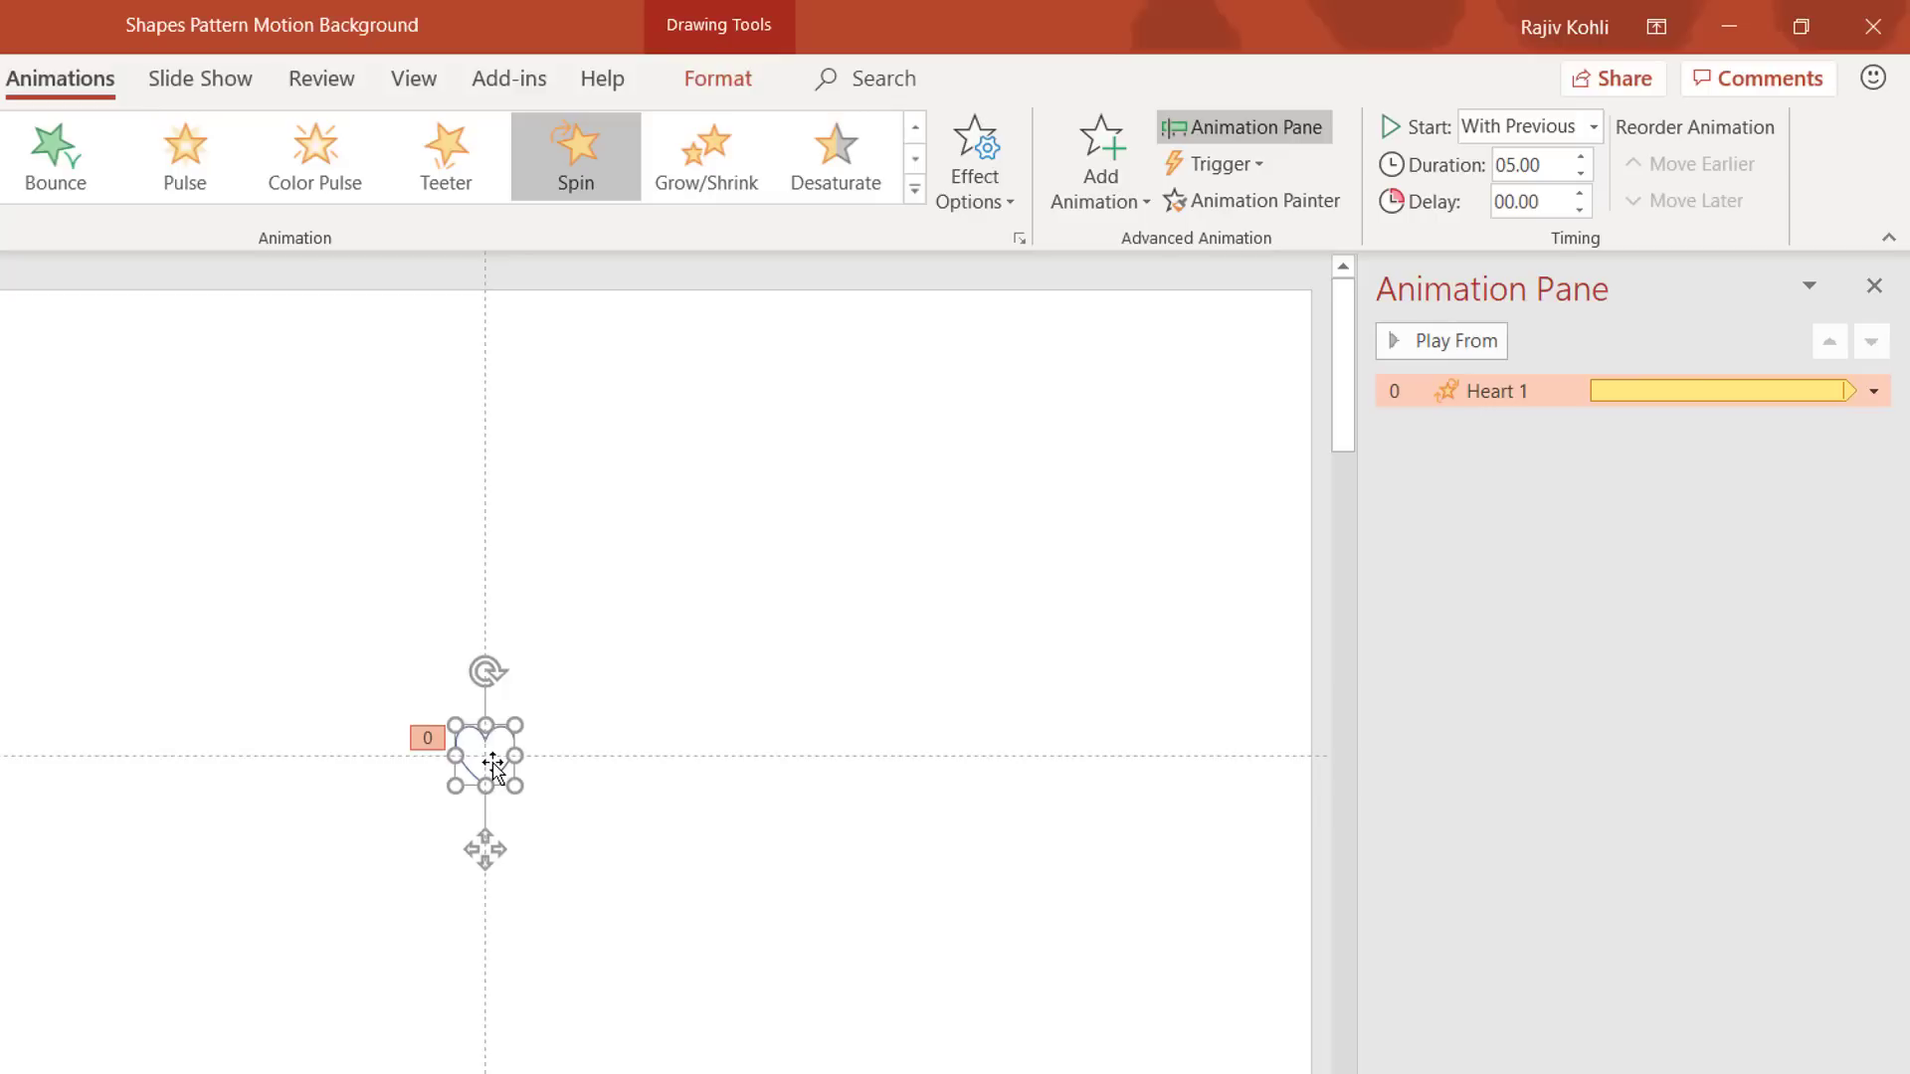
Step: Duplicate the heart, centre the copy, and enlarge it around the original
{"action": "key", "text": "ctrl+d"}
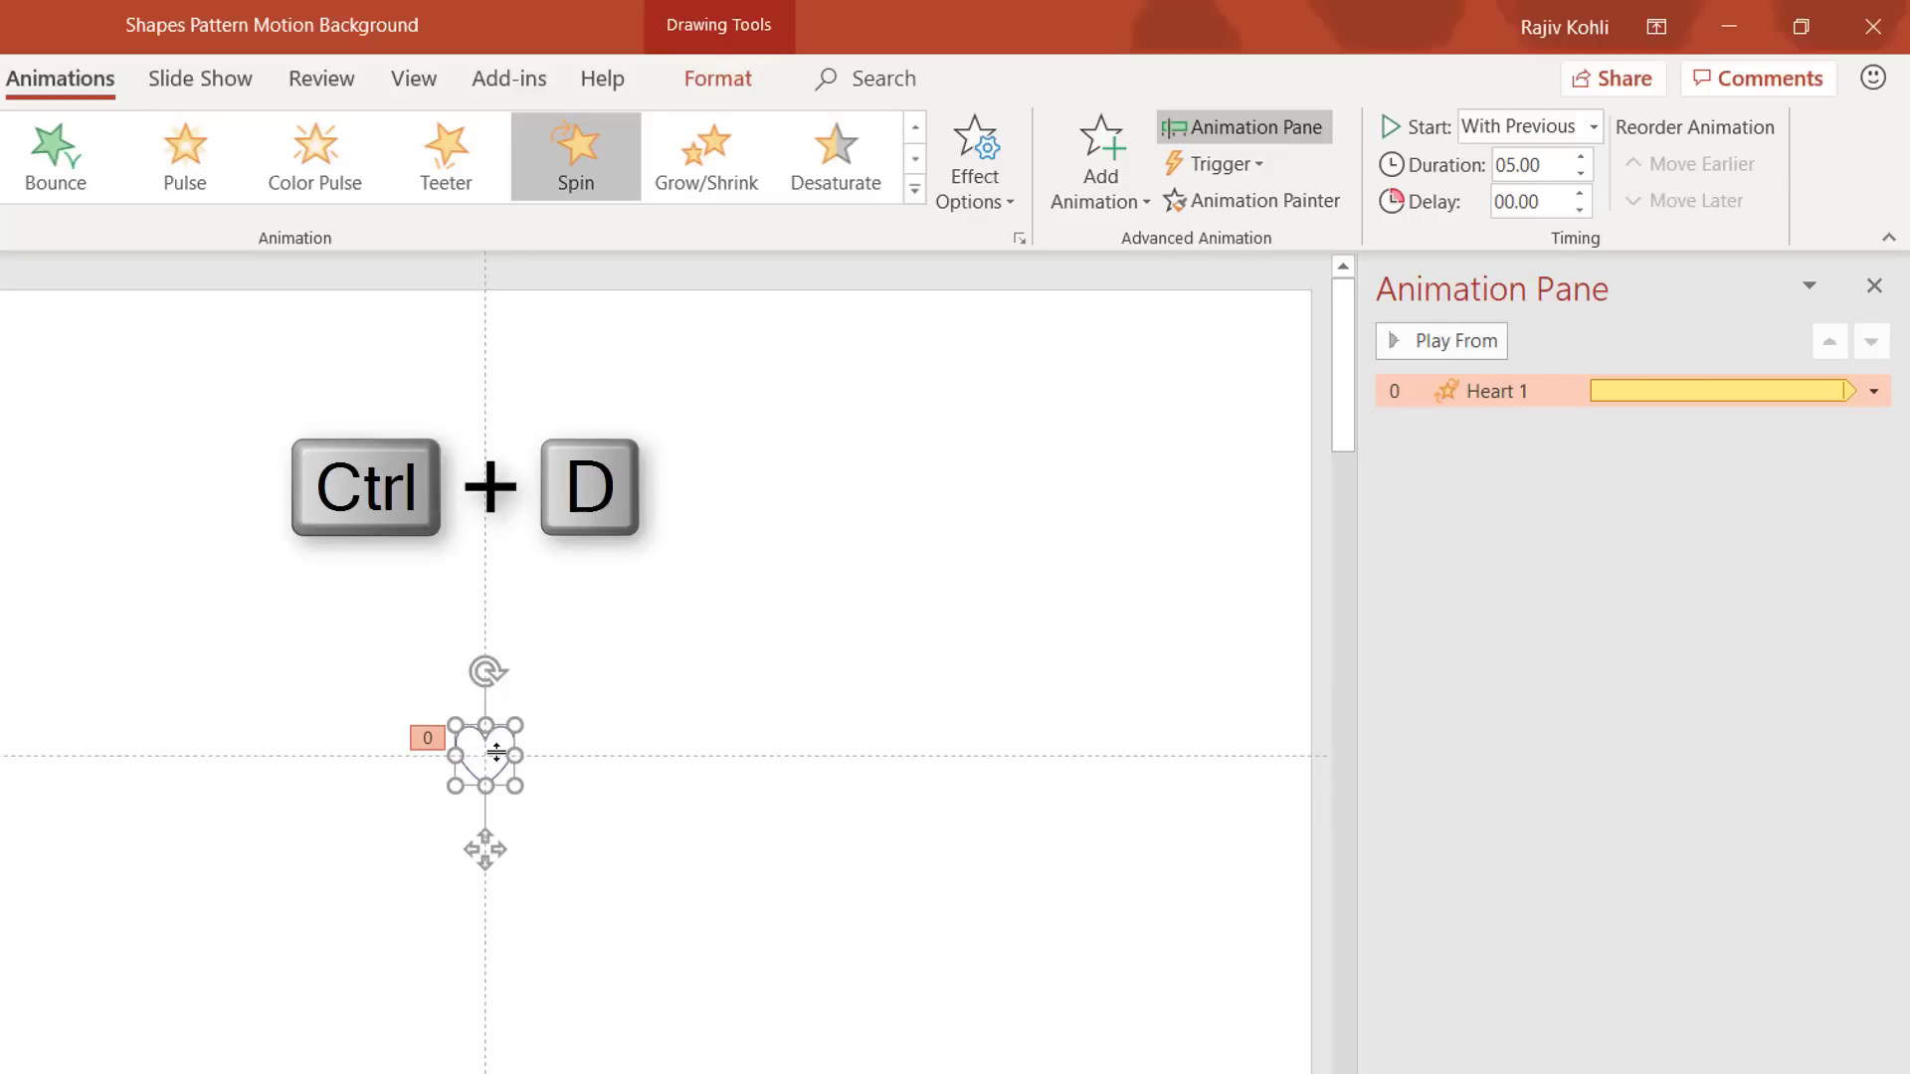
{"action": "key", "text": "ctrl+d"}
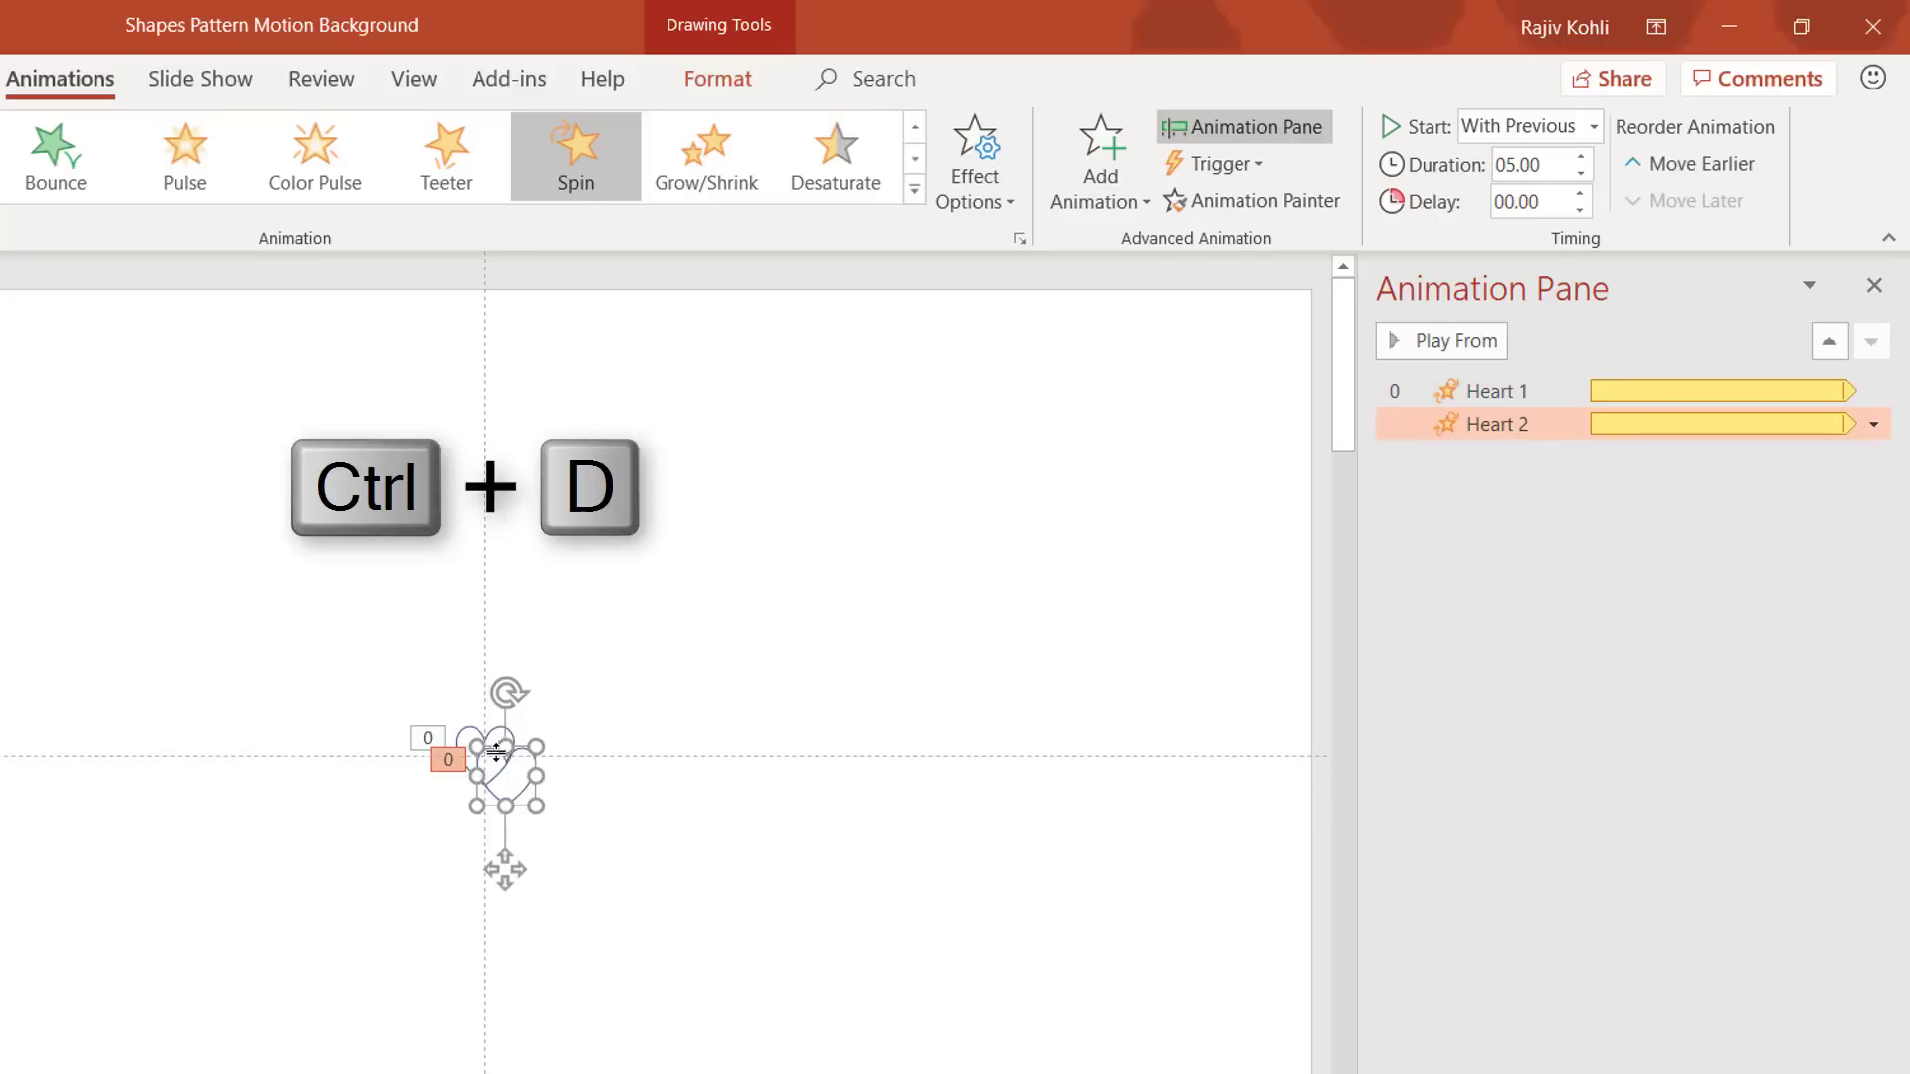
{"action": "left_click", "coordinate": [716, 79]}
{"action": "left_click", "coordinate": [1586, 127]}
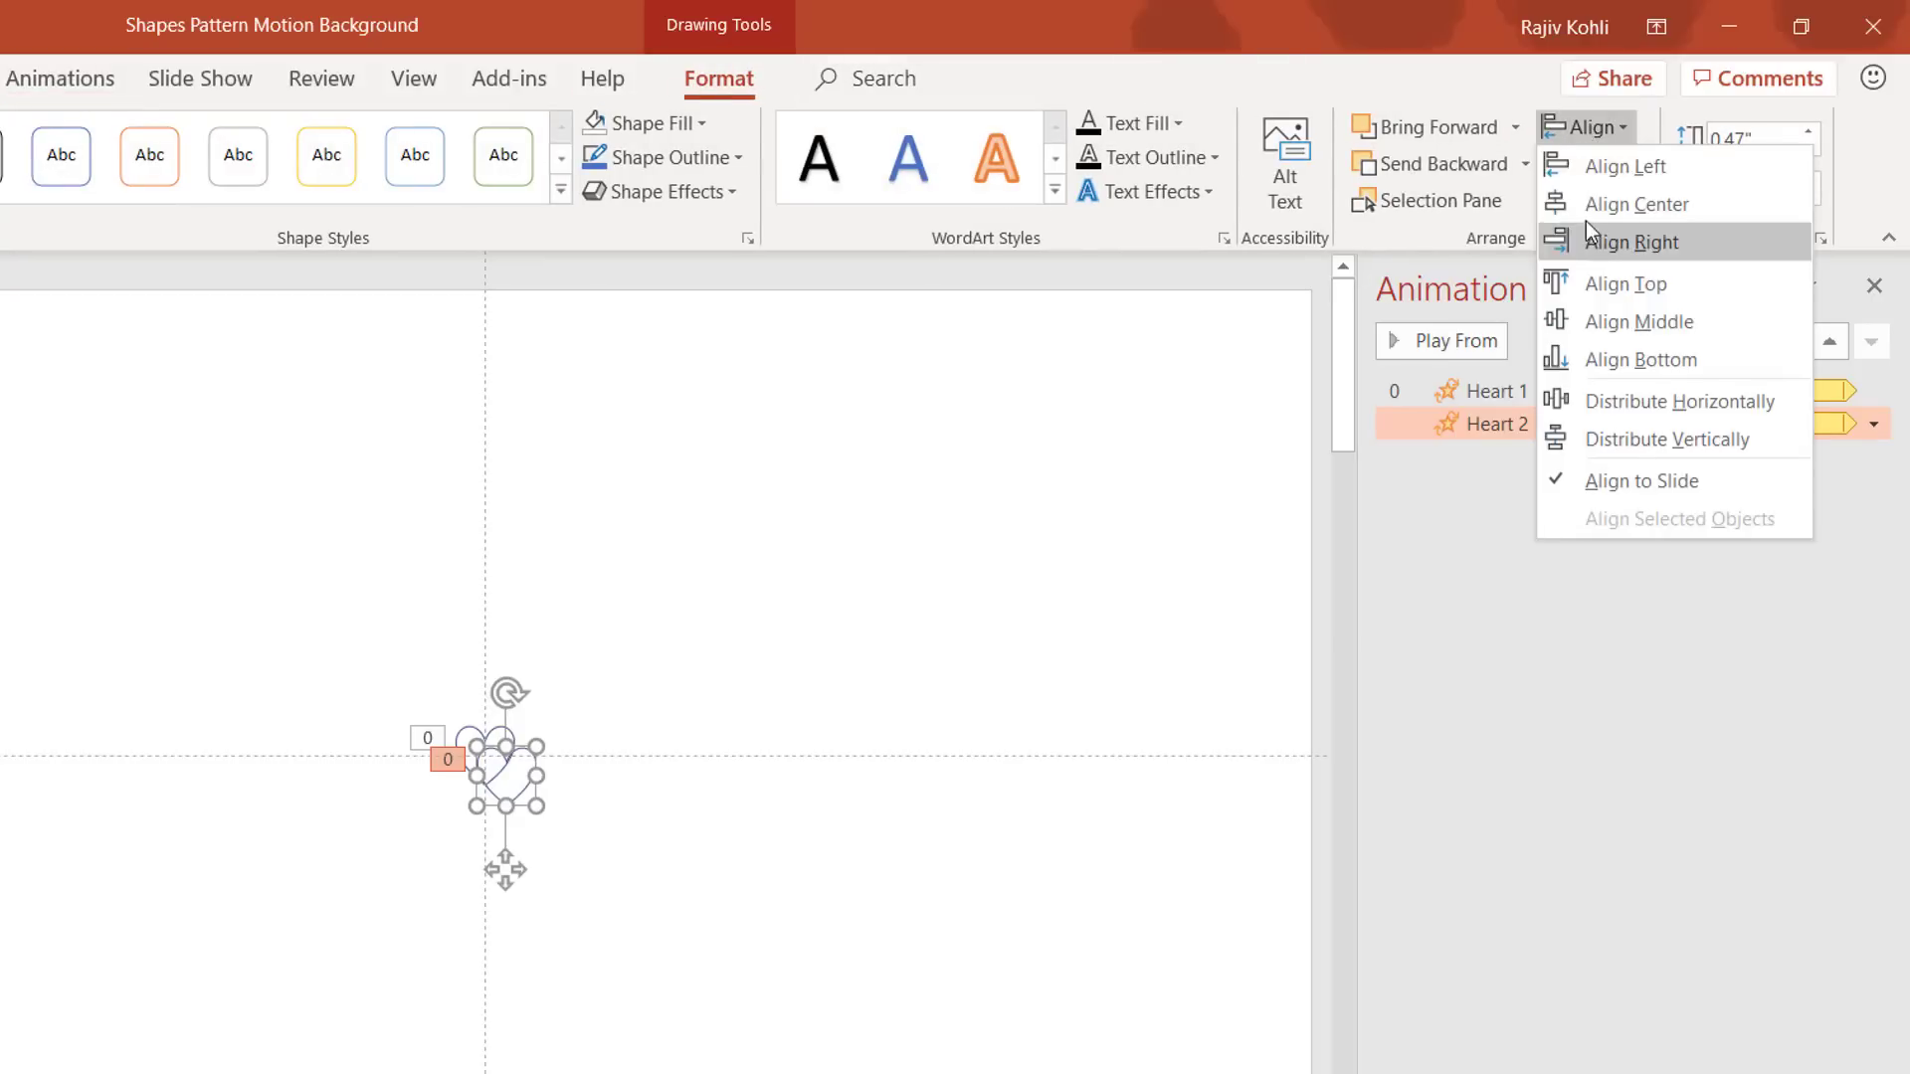
{"action": "left_click", "coordinate": [1587, 204]}
{"action": "left_click", "coordinate": [1592, 130]}
{"action": "left_click", "coordinate": [1588, 318]}
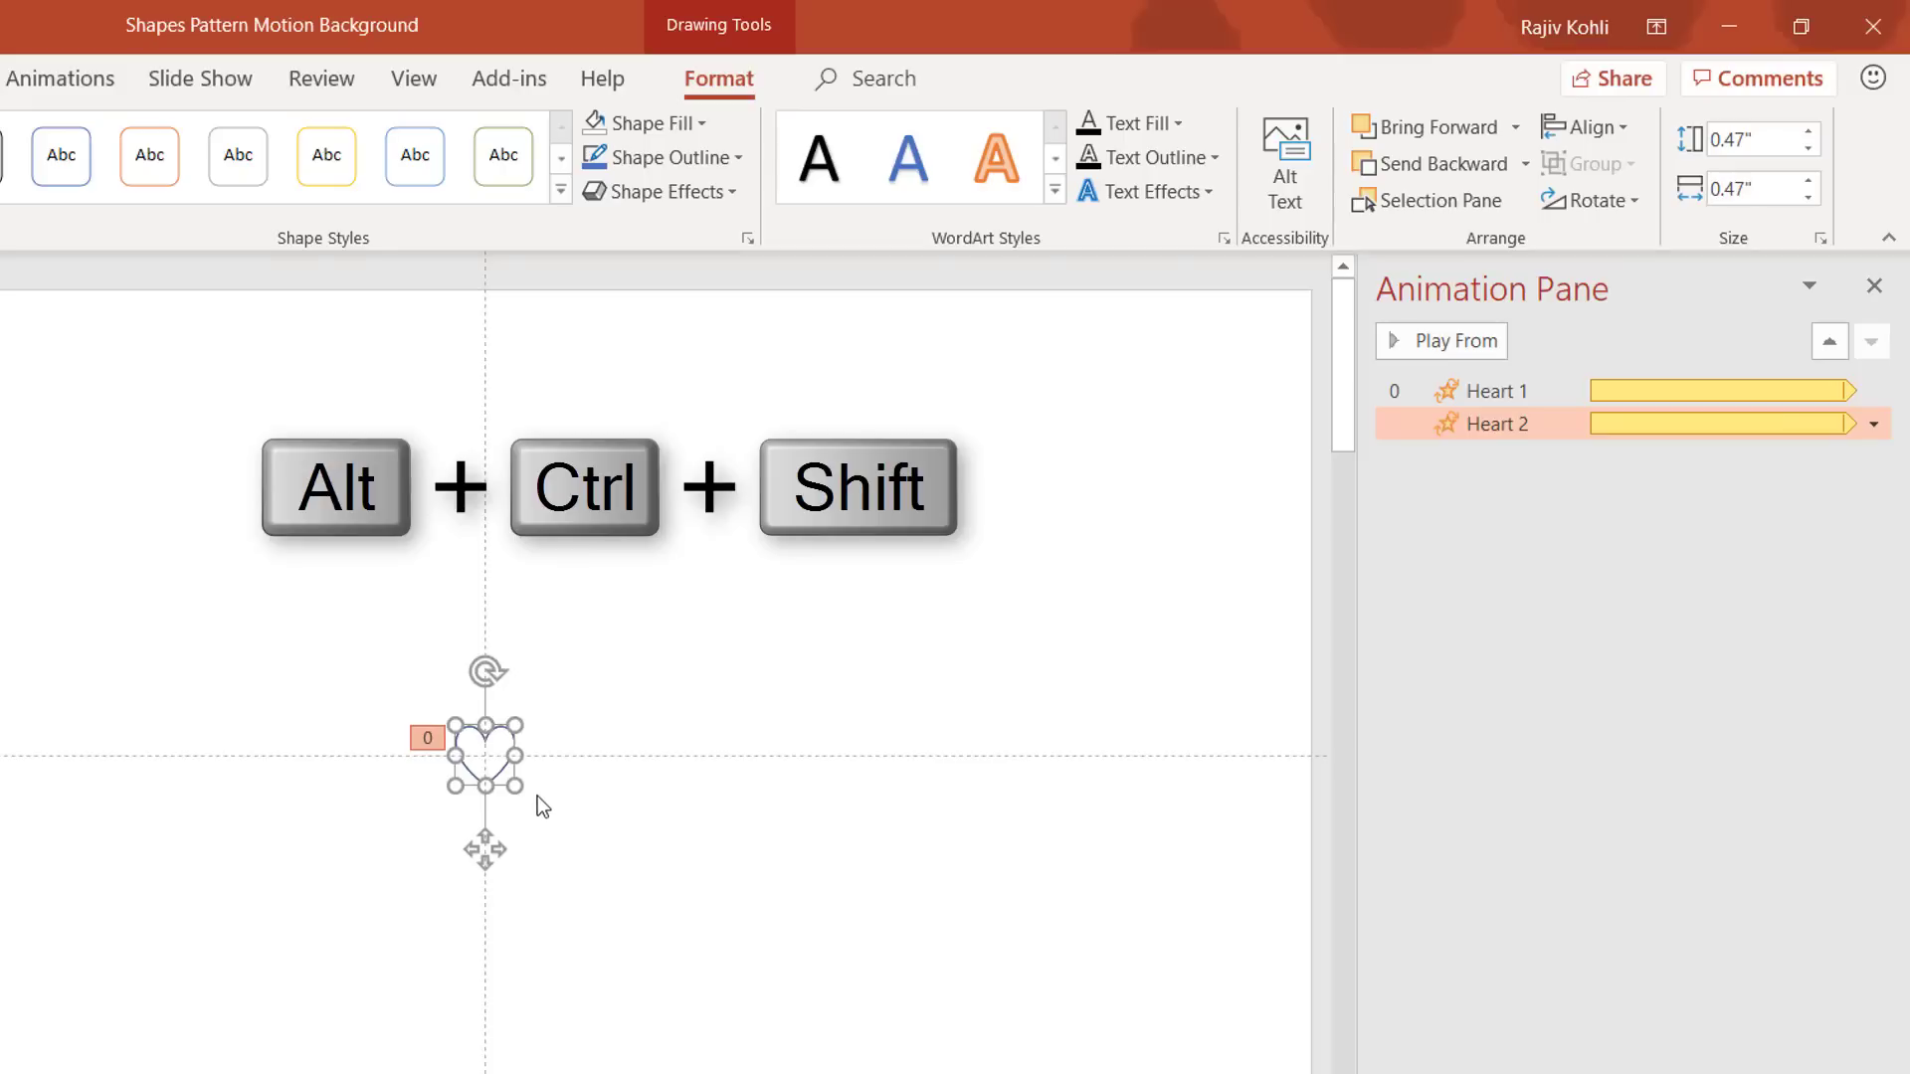
{"action": "left_click_drag", "start_coordinate": [521, 786], "coordinate": [534, 795]}
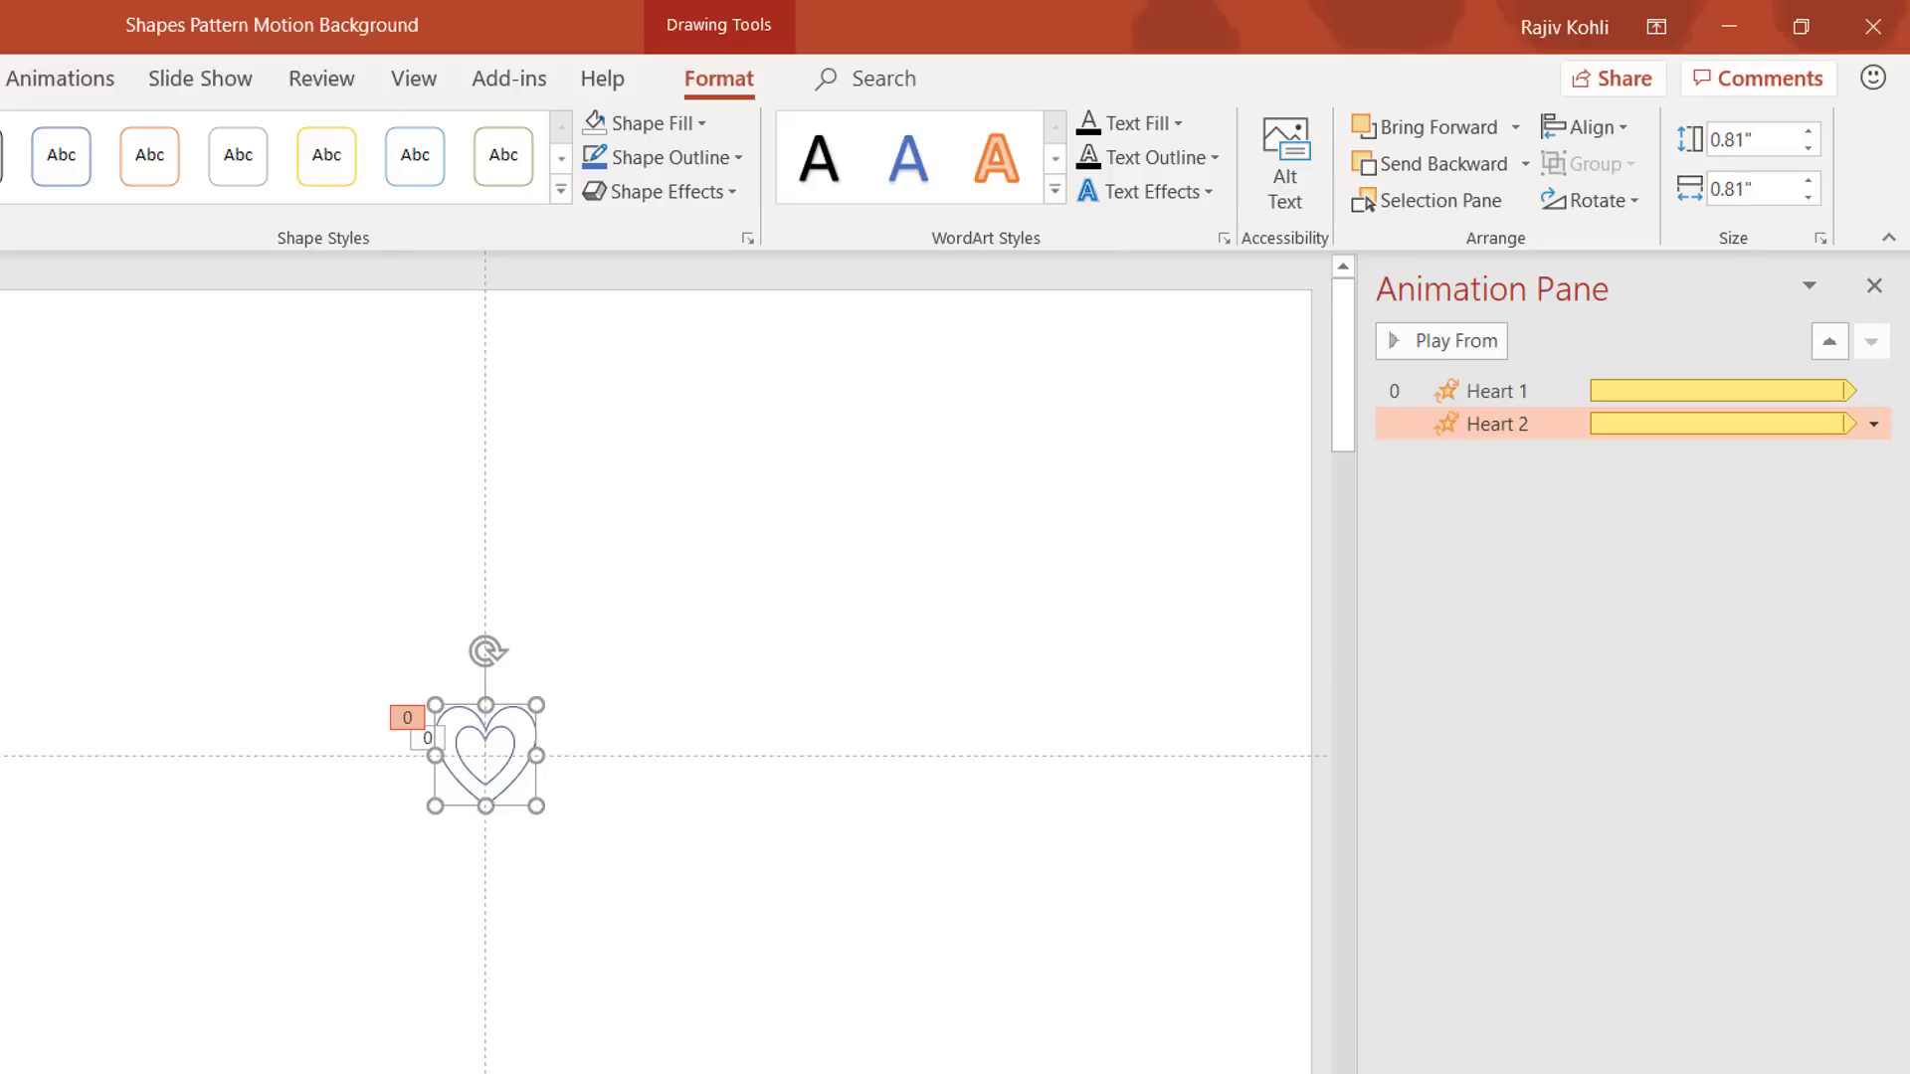
Step: Duplicate a third heart, centre it, and enlarge it around the other two
{"action": "key", "text": "ctrl+d"}
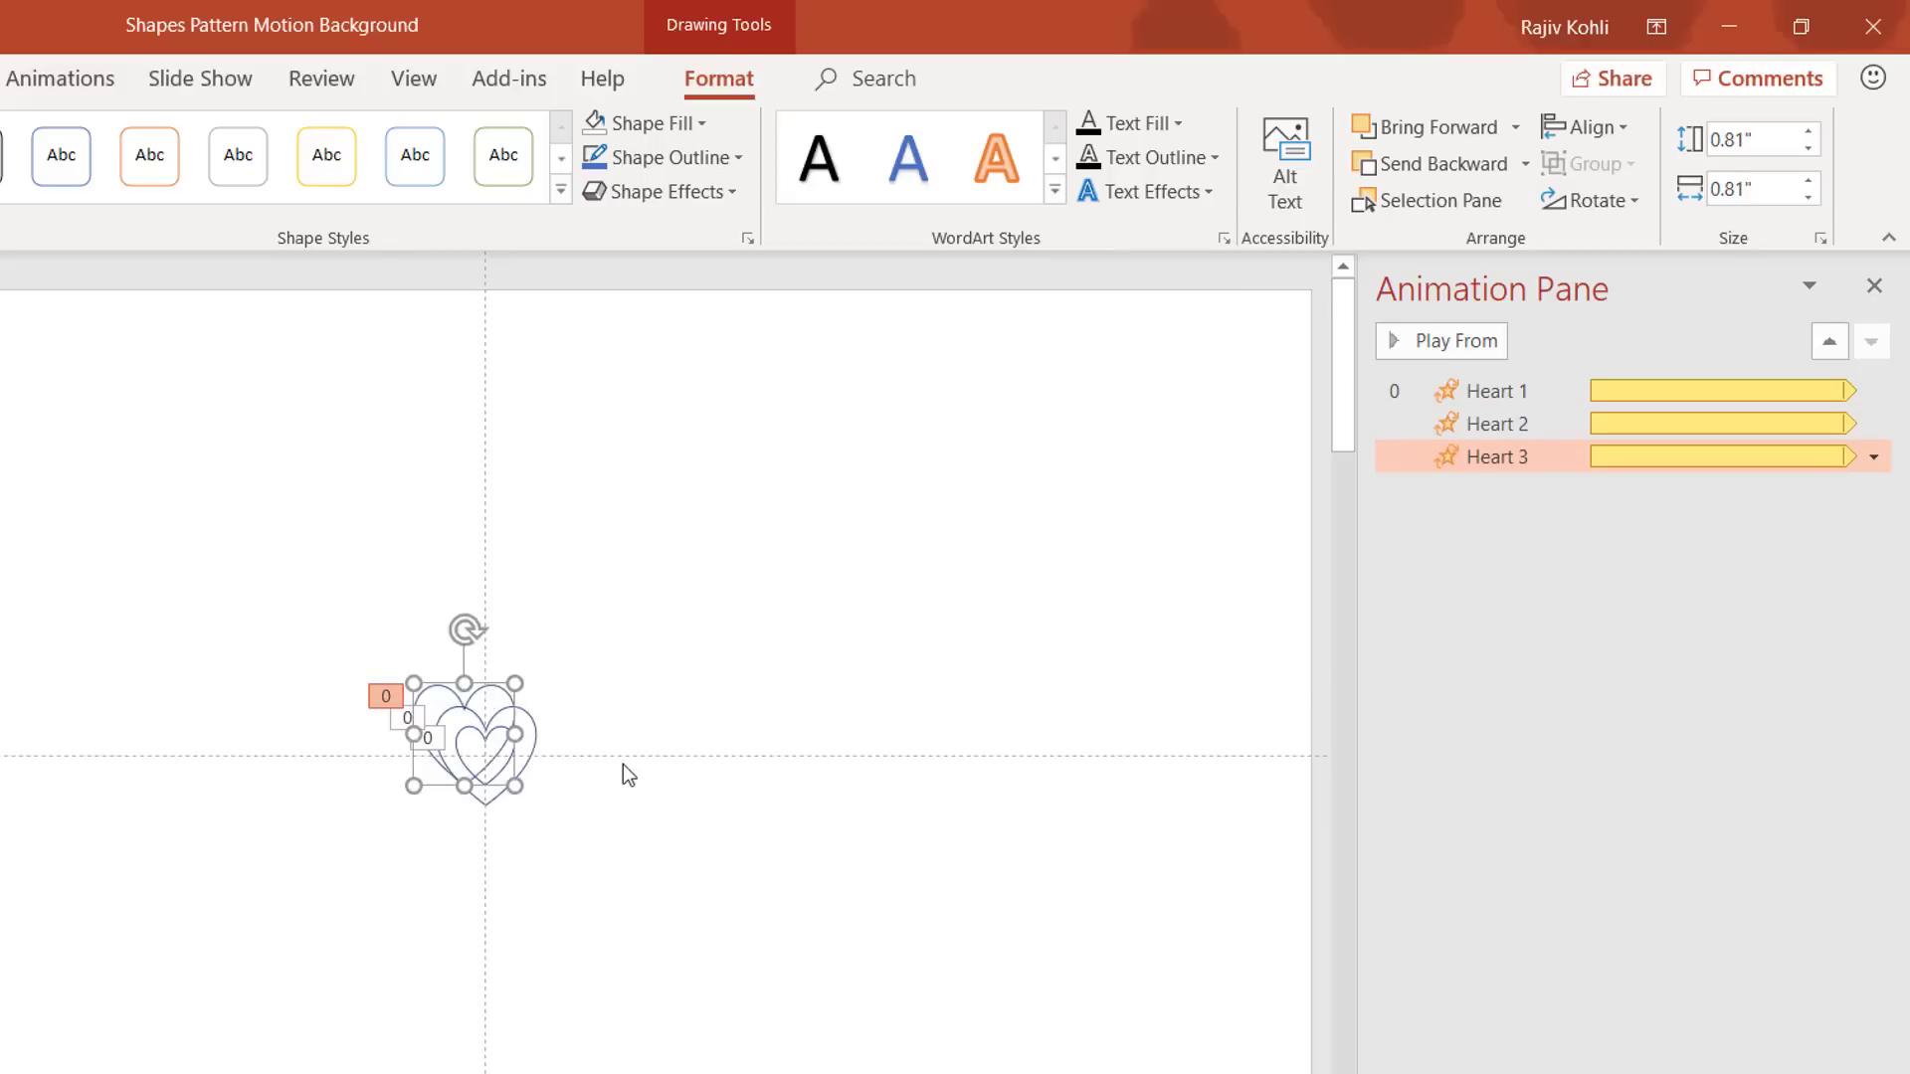
{"action": "left_click", "coordinate": [1585, 126]}
{"action": "left_click", "coordinate": [1592, 206]}
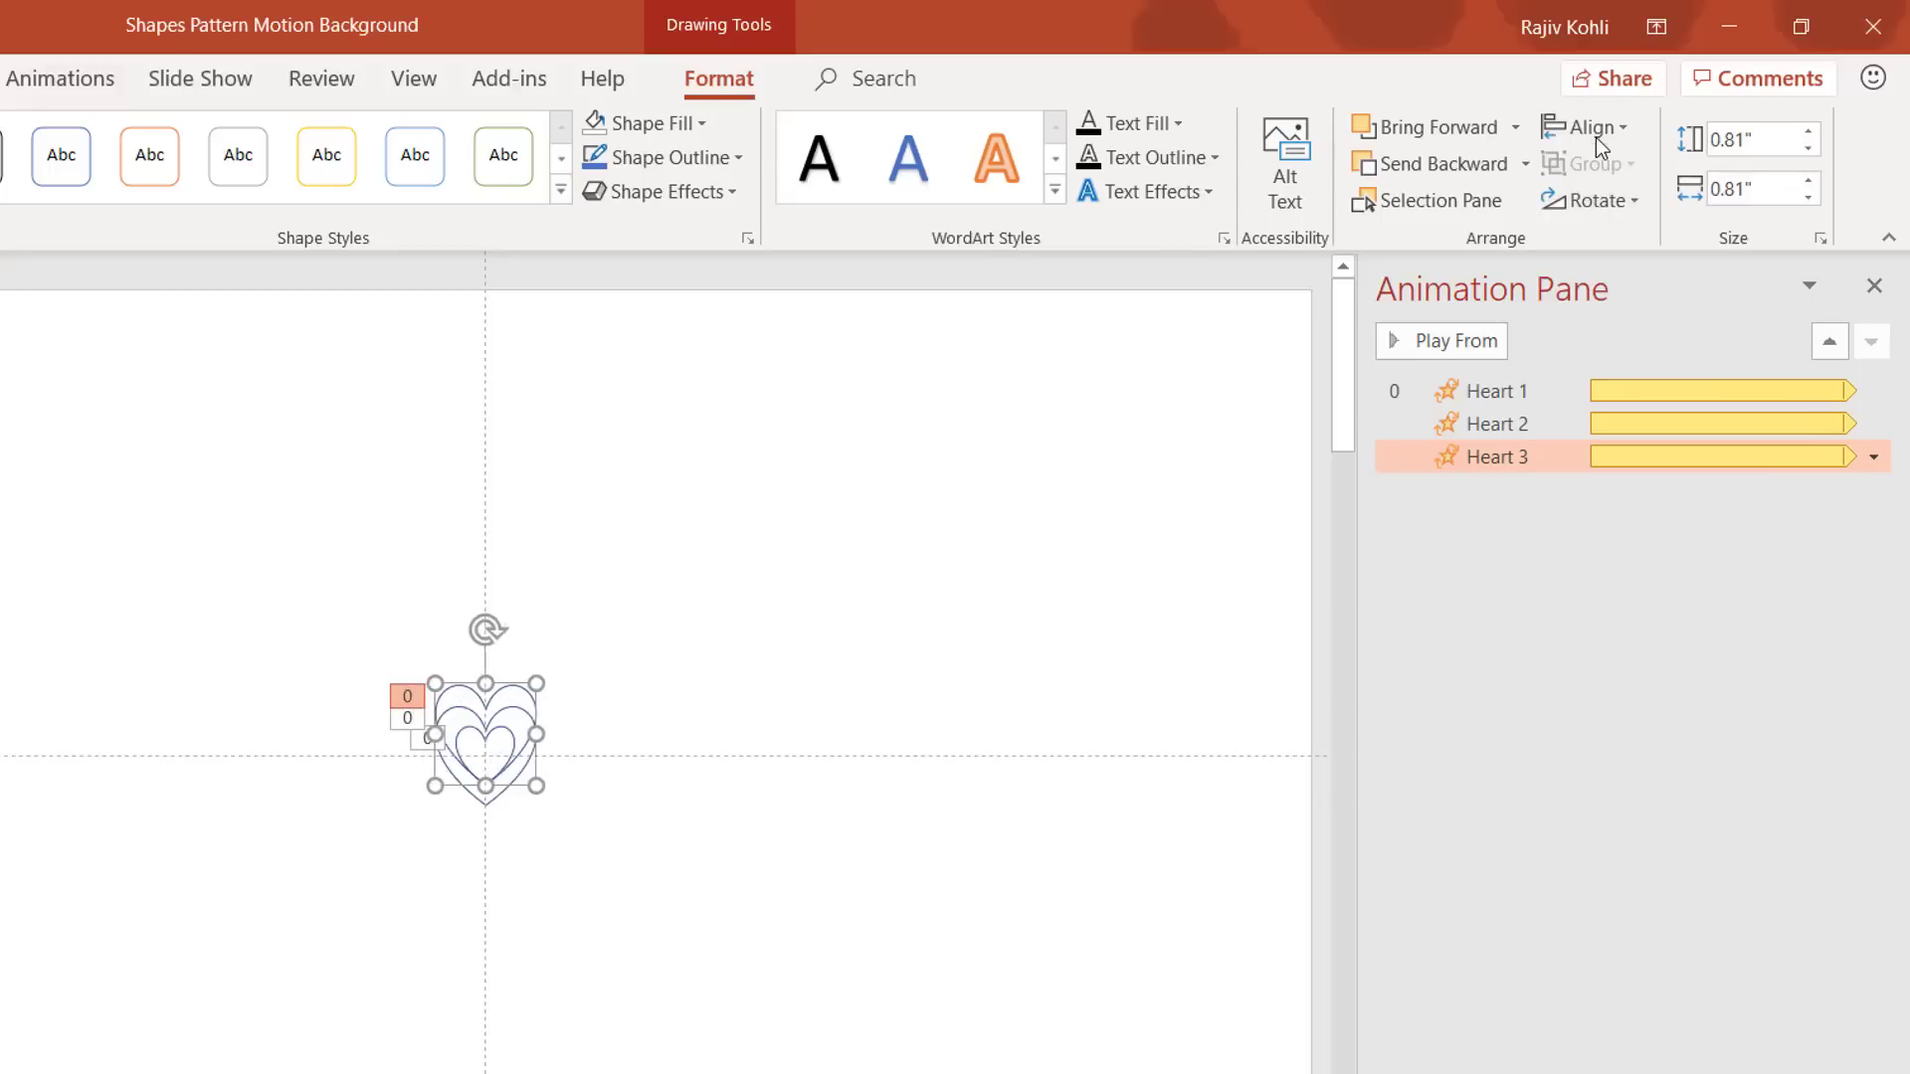
{"action": "left_click", "coordinate": [1592, 127]}
{"action": "left_click", "coordinate": [1591, 326]}
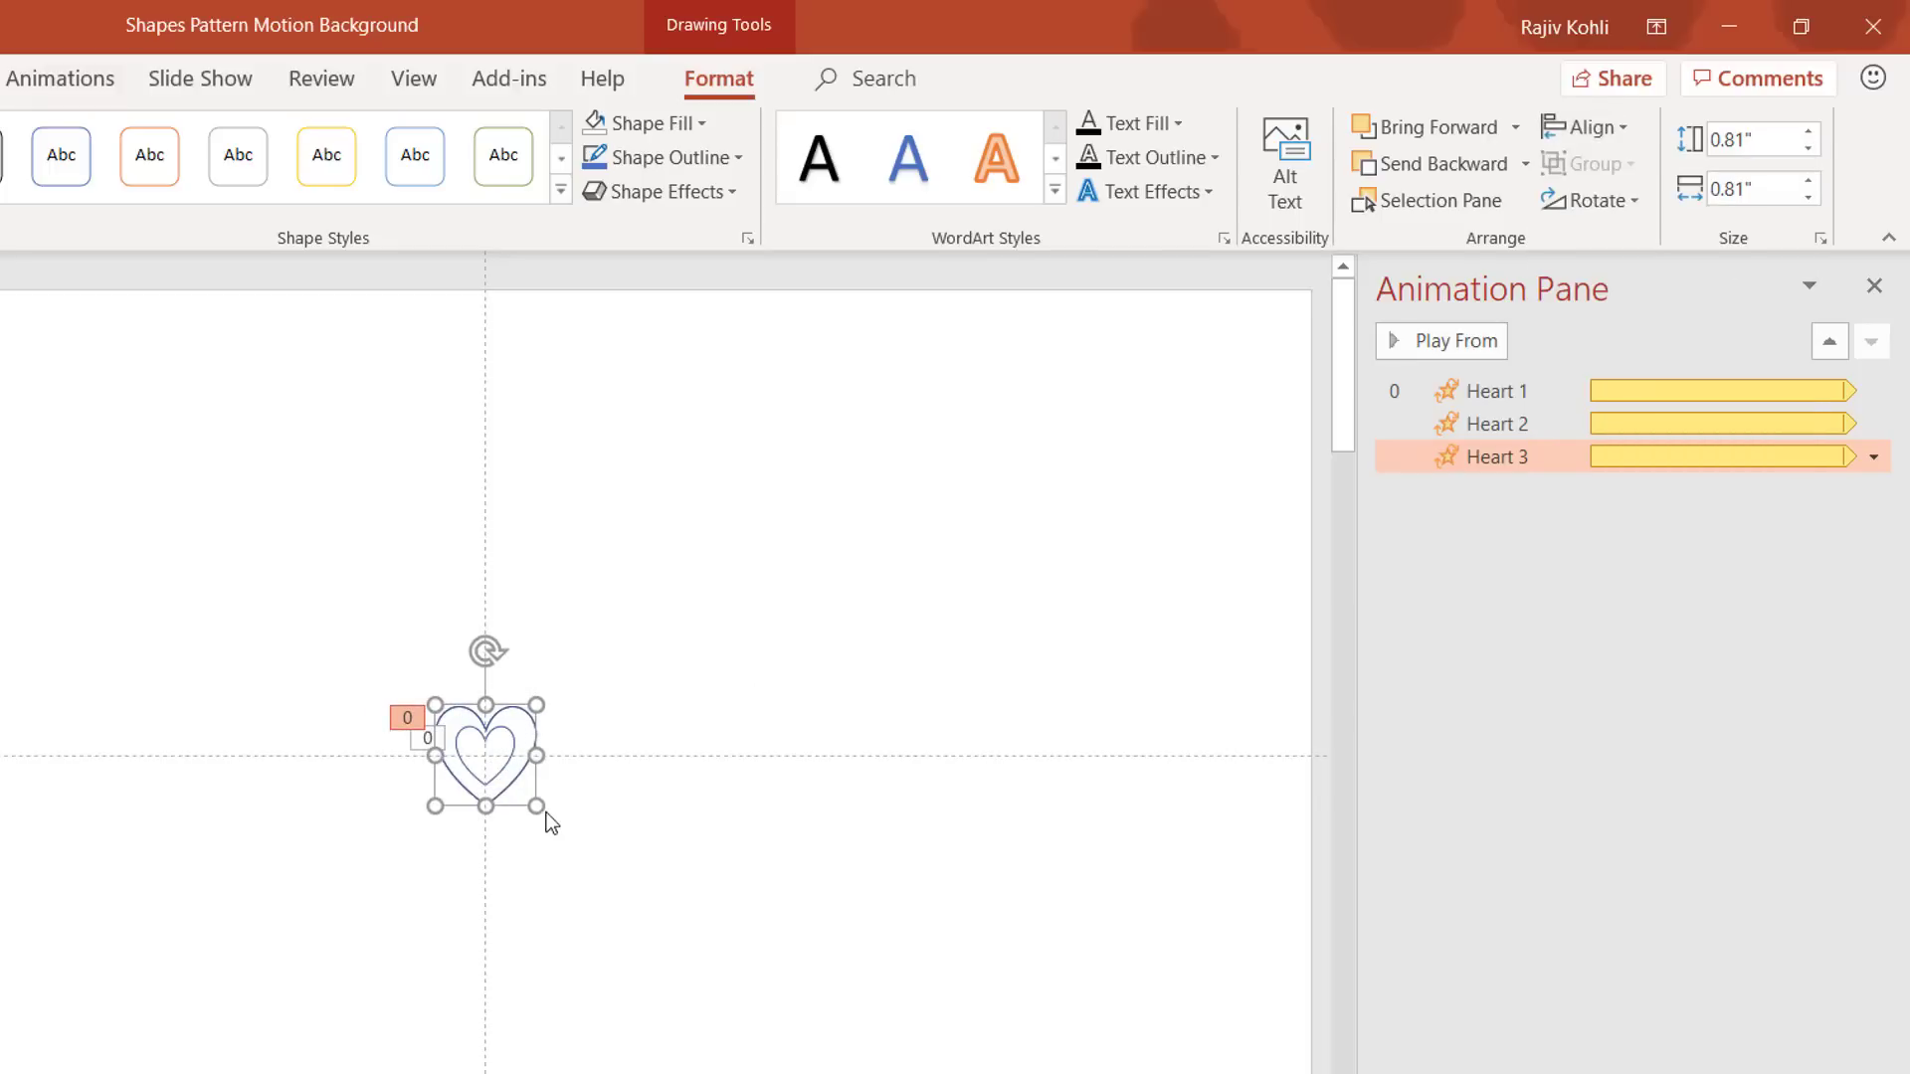
{"action": "left_click_drag", "start_coordinate": [547, 806], "coordinate": [558, 825]}
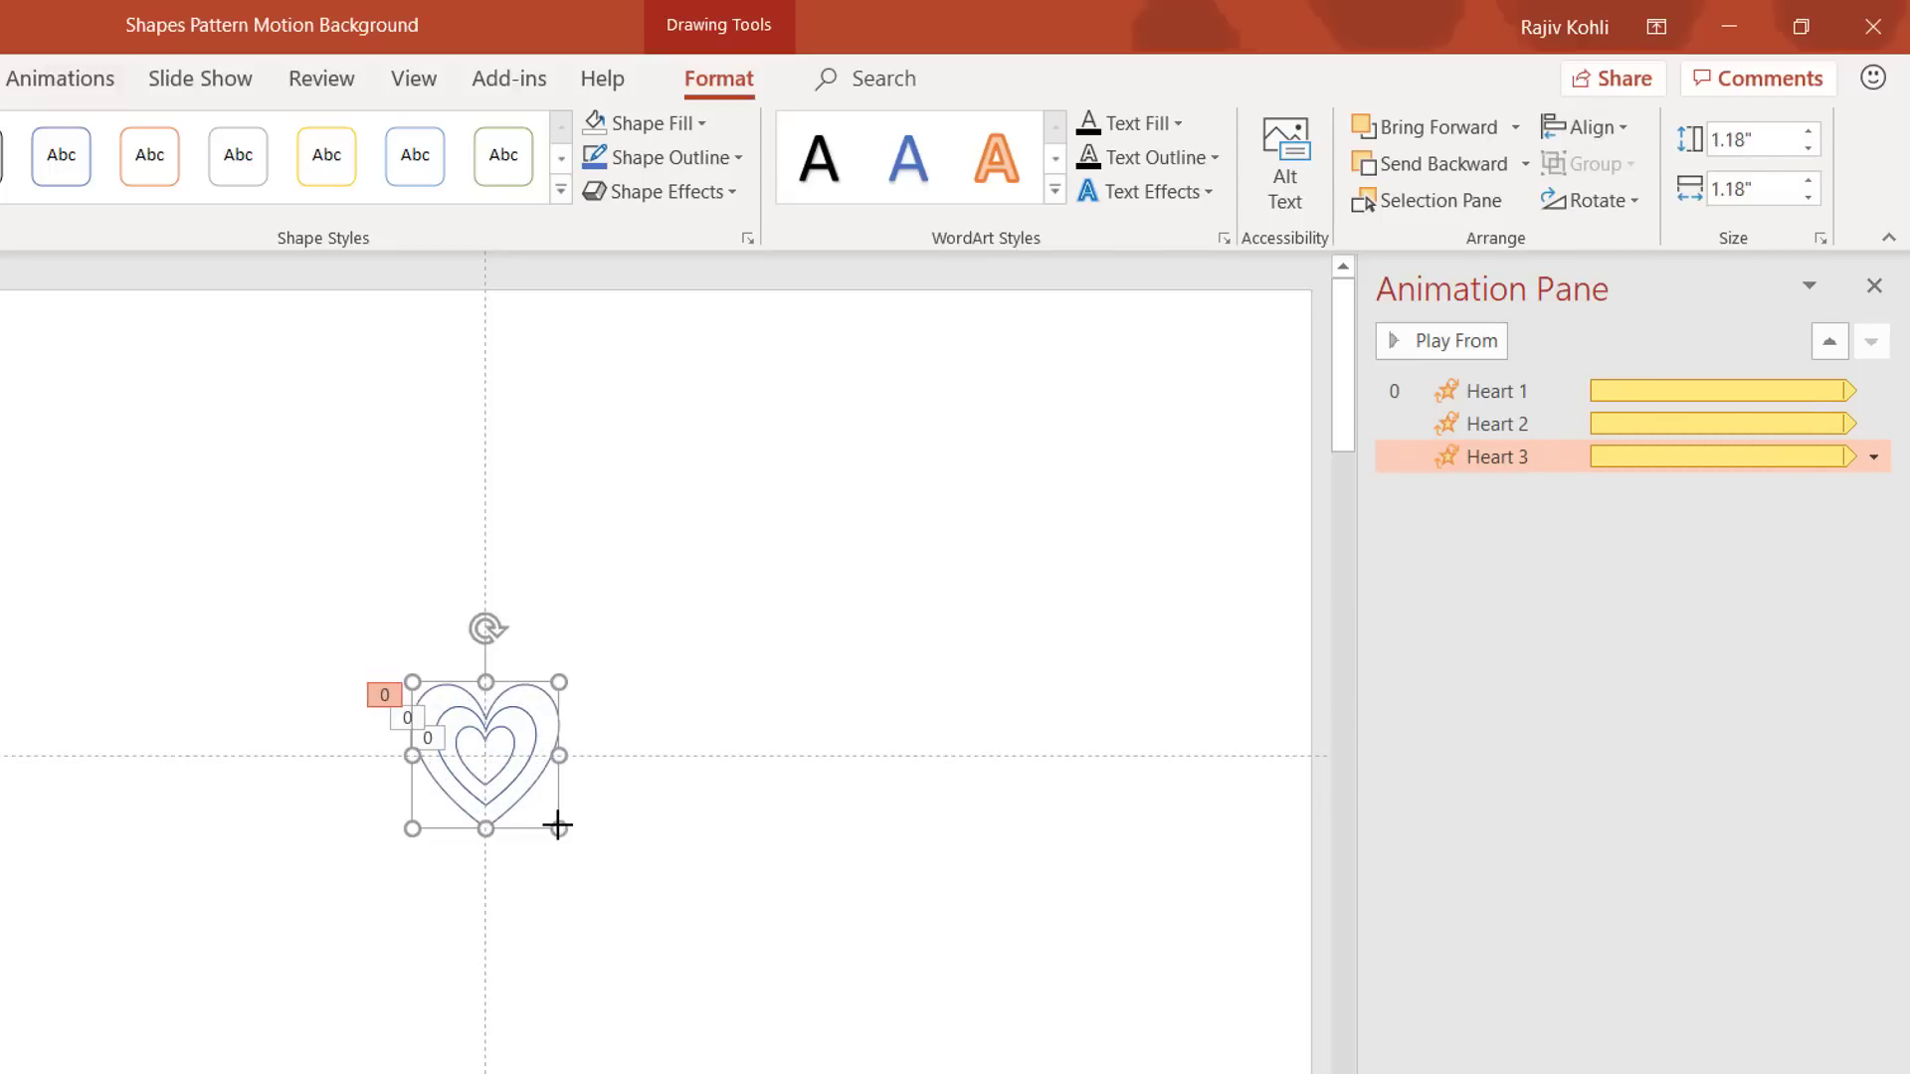
Step: Duplicate Heart 4, centre it, and enlarge it into the outermost heart, about 1.77 inches
{"action": "key", "text": "ctrl+d"}
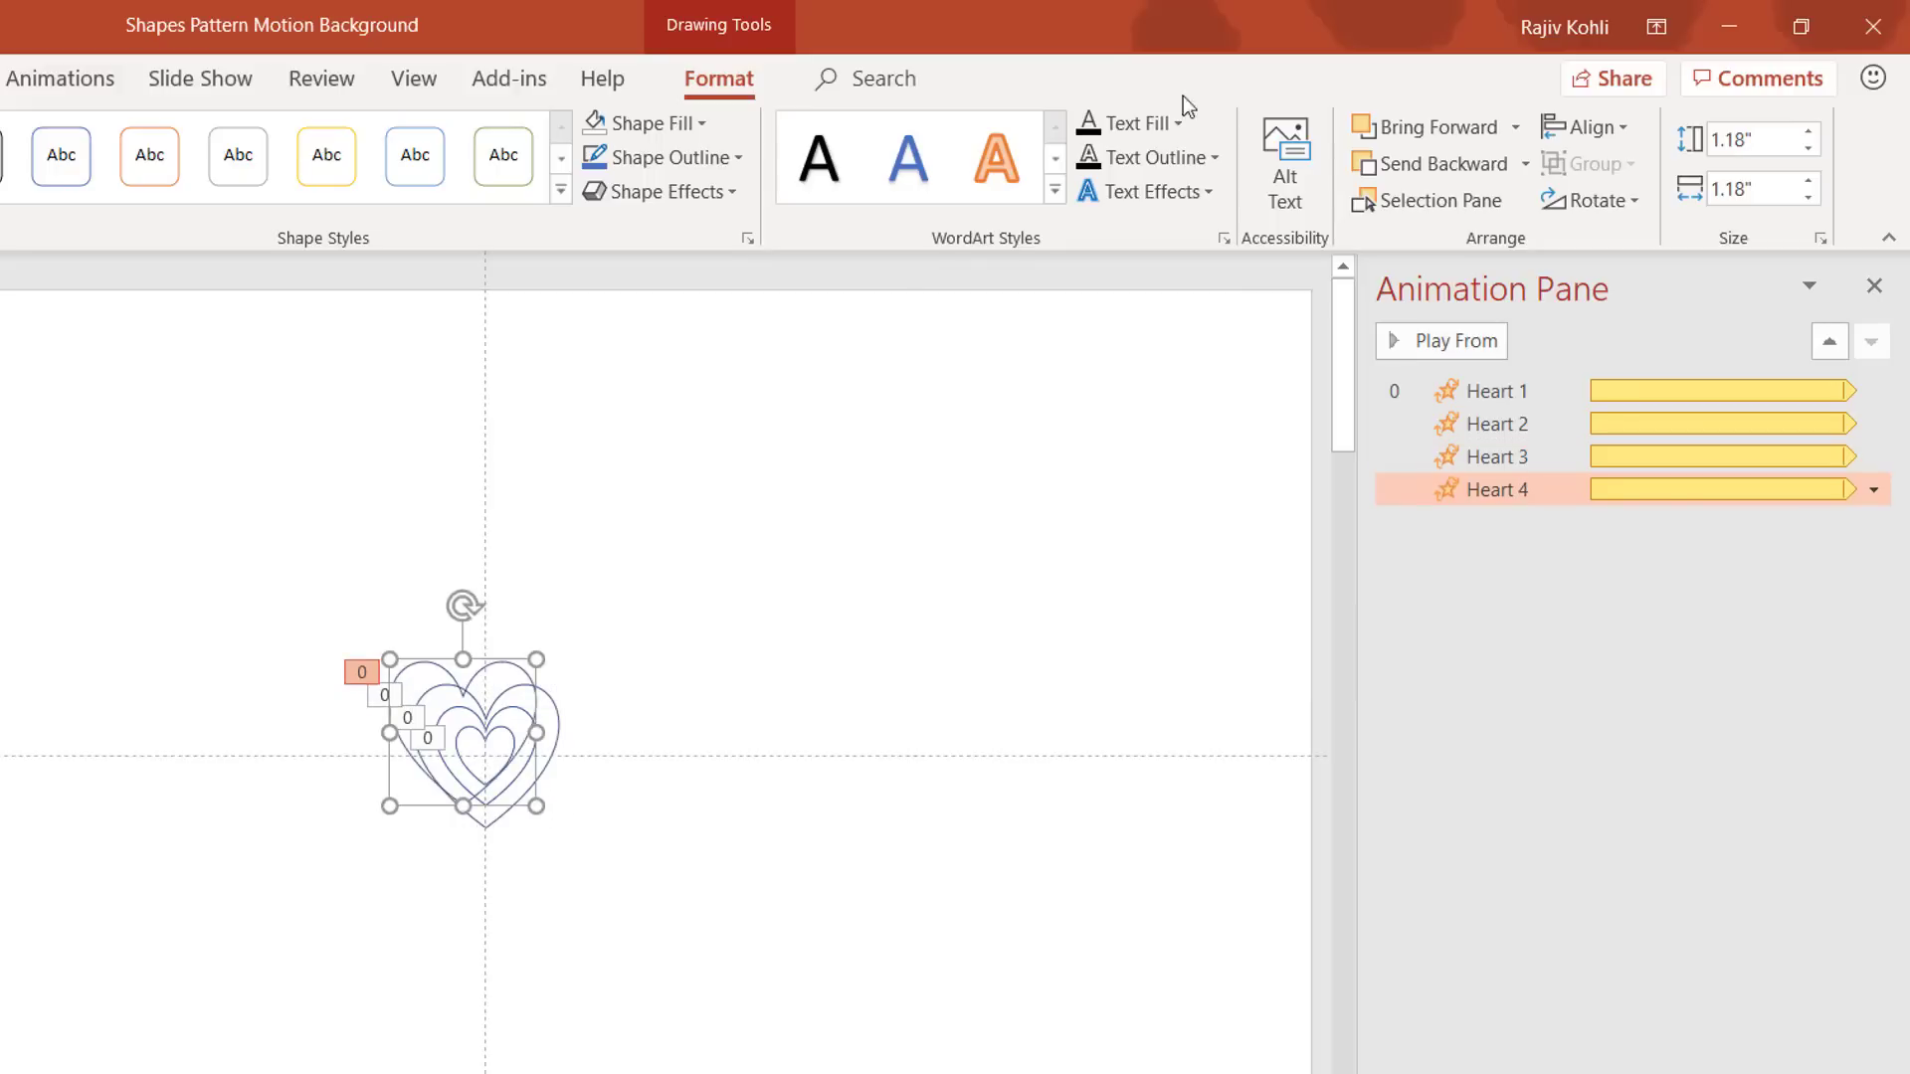
{"action": "left_click", "coordinate": [1582, 127]}
{"action": "left_click", "coordinate": [1550, 204]}
{"action": "left_click", "coordinate": [1578, 129]}
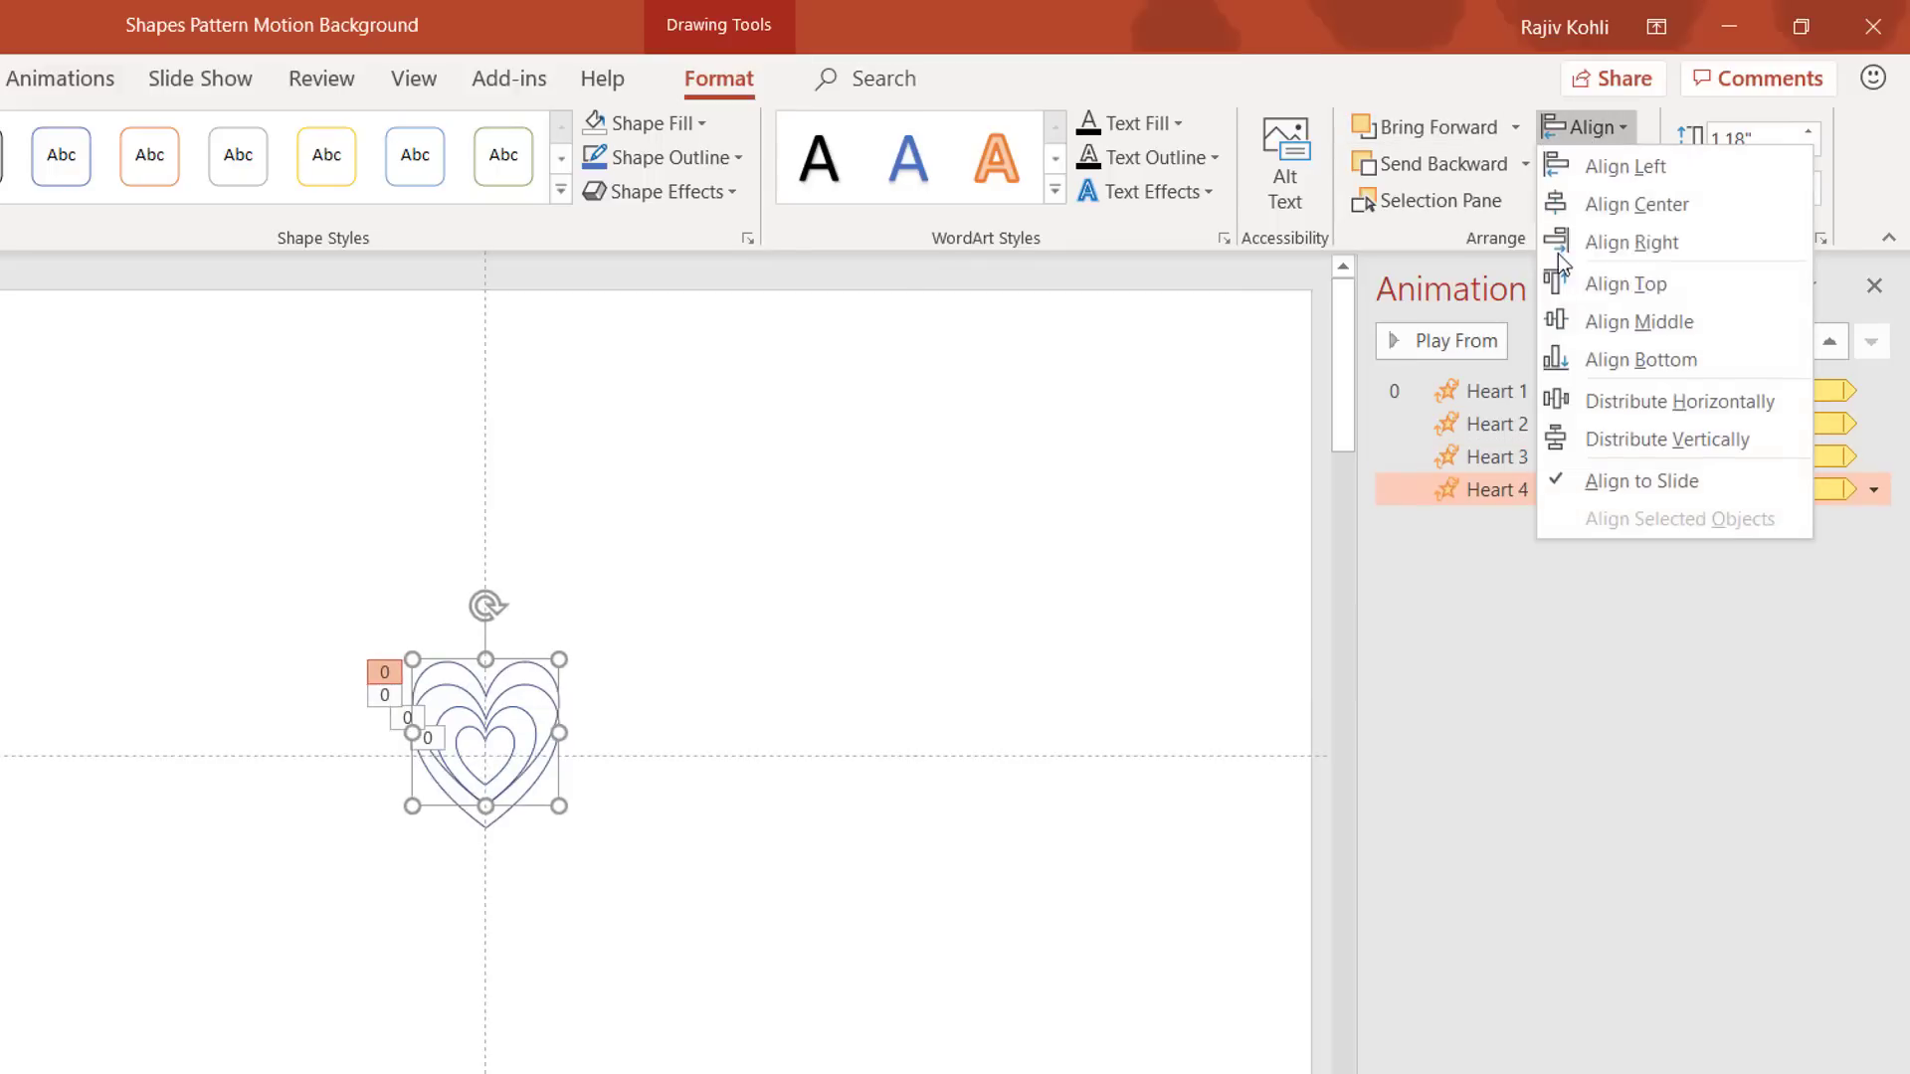
{"action": "left_click", "coordinate": [1545, 323]}
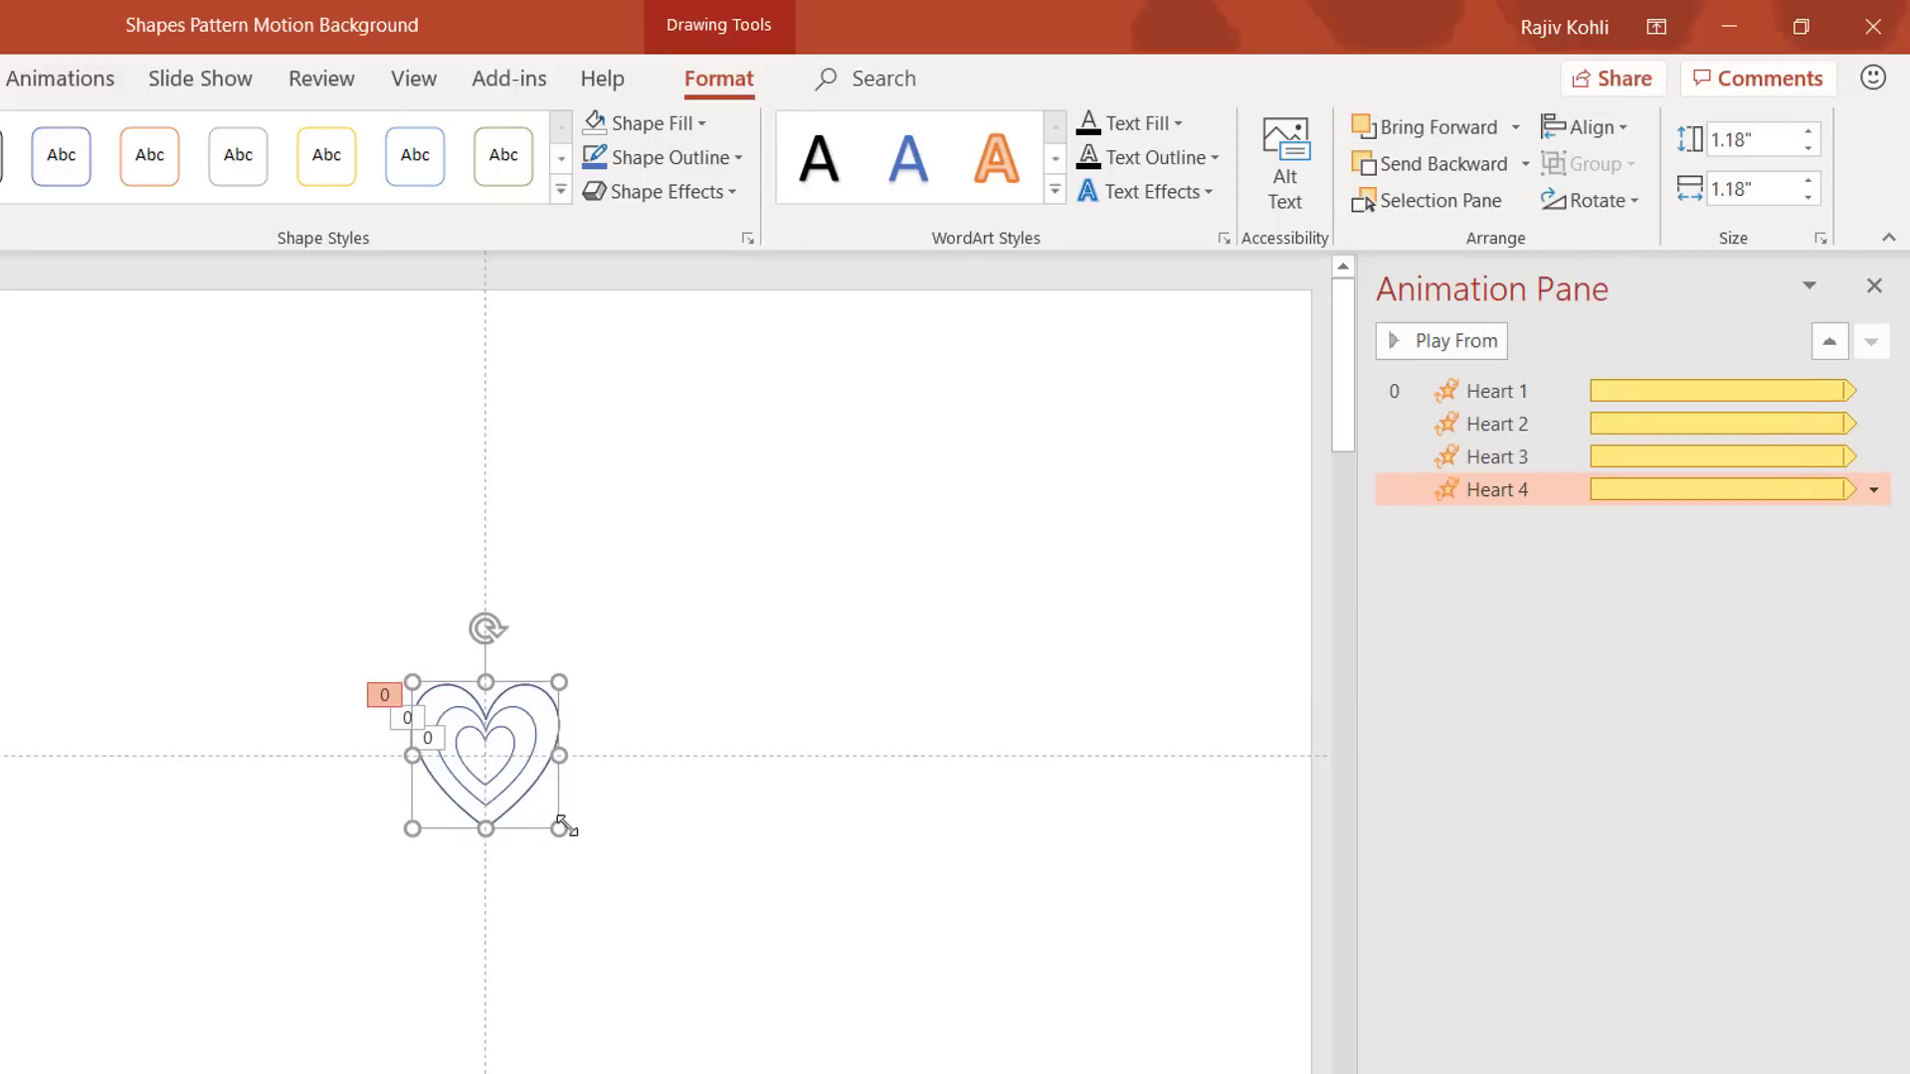
{"action": "left_click_drag", "start_coordinate": [562, 823], "coordinate": [596, 865]}
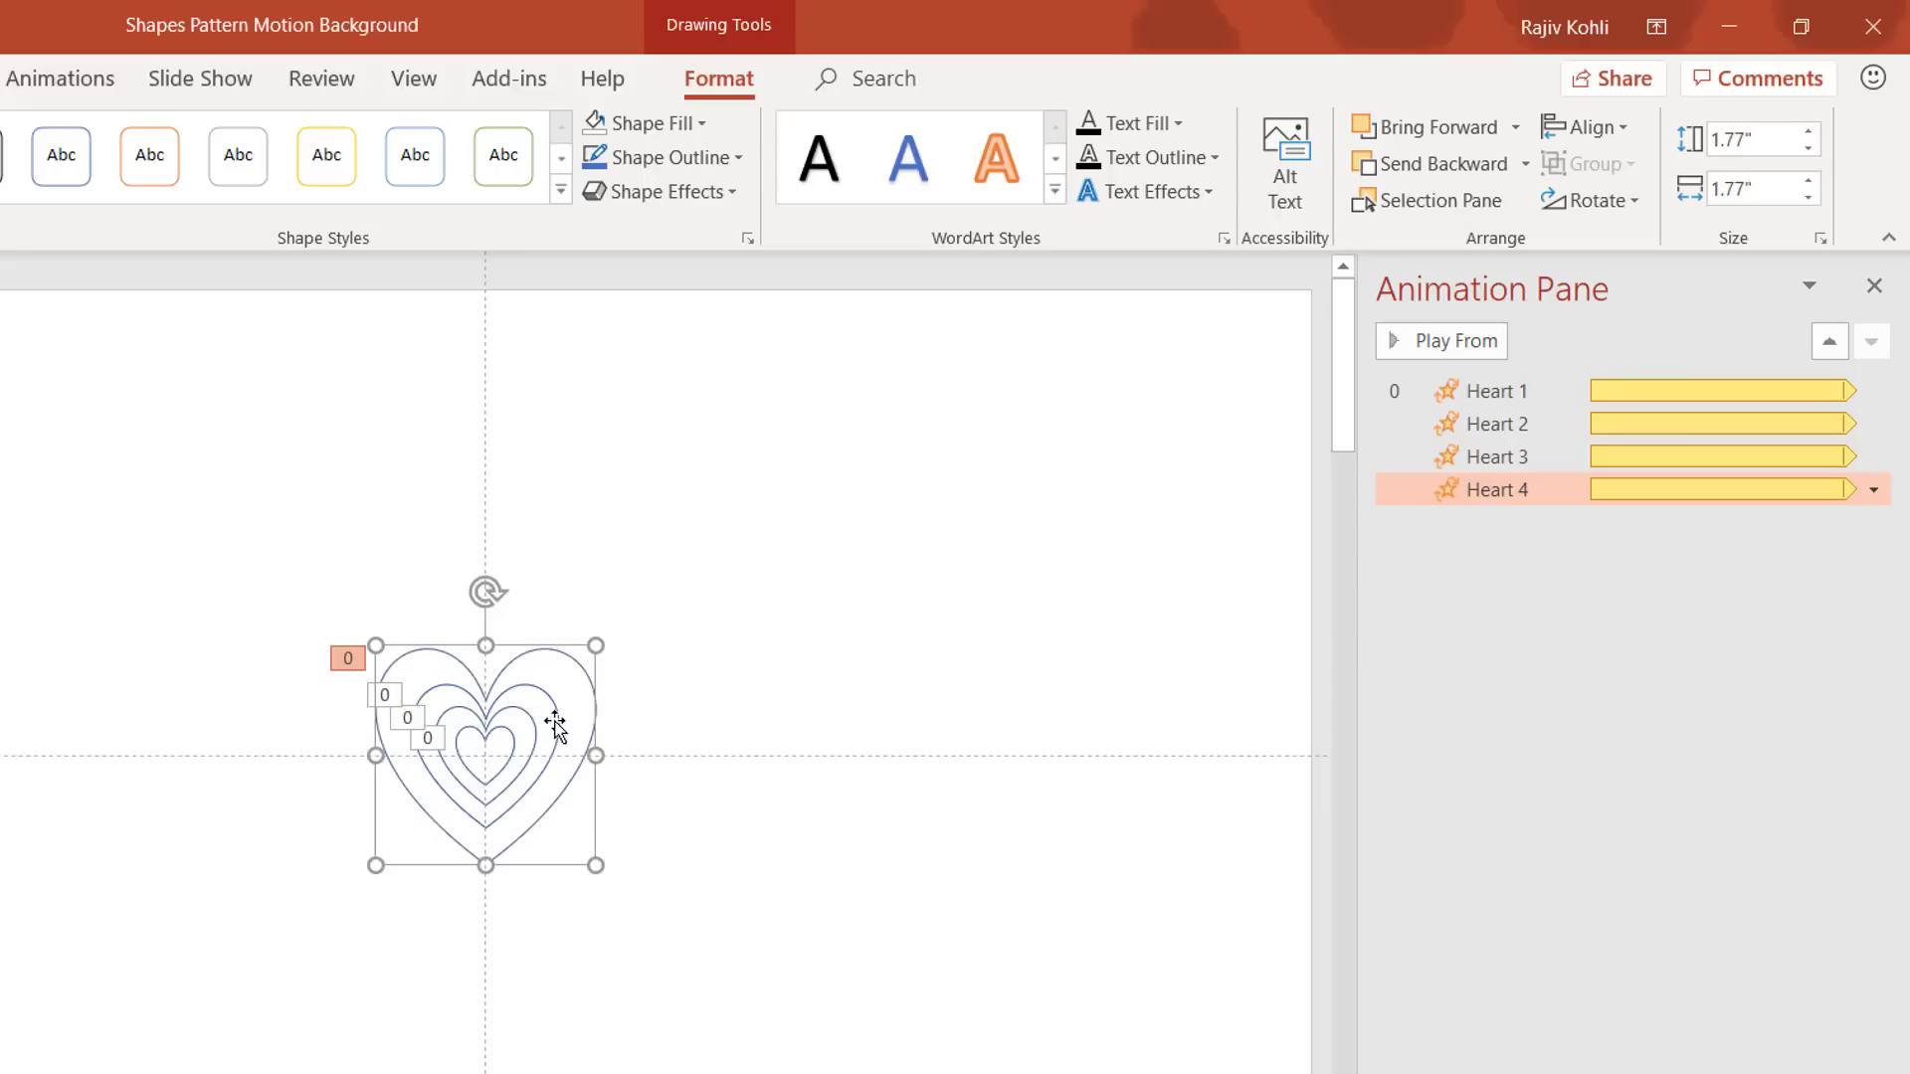
Step: In the Animation Pane, give the Heart 2, 3 and 4 spins delays of .15, .30 and .45
{"action": "left_click", "coordinate": [60, 78]}
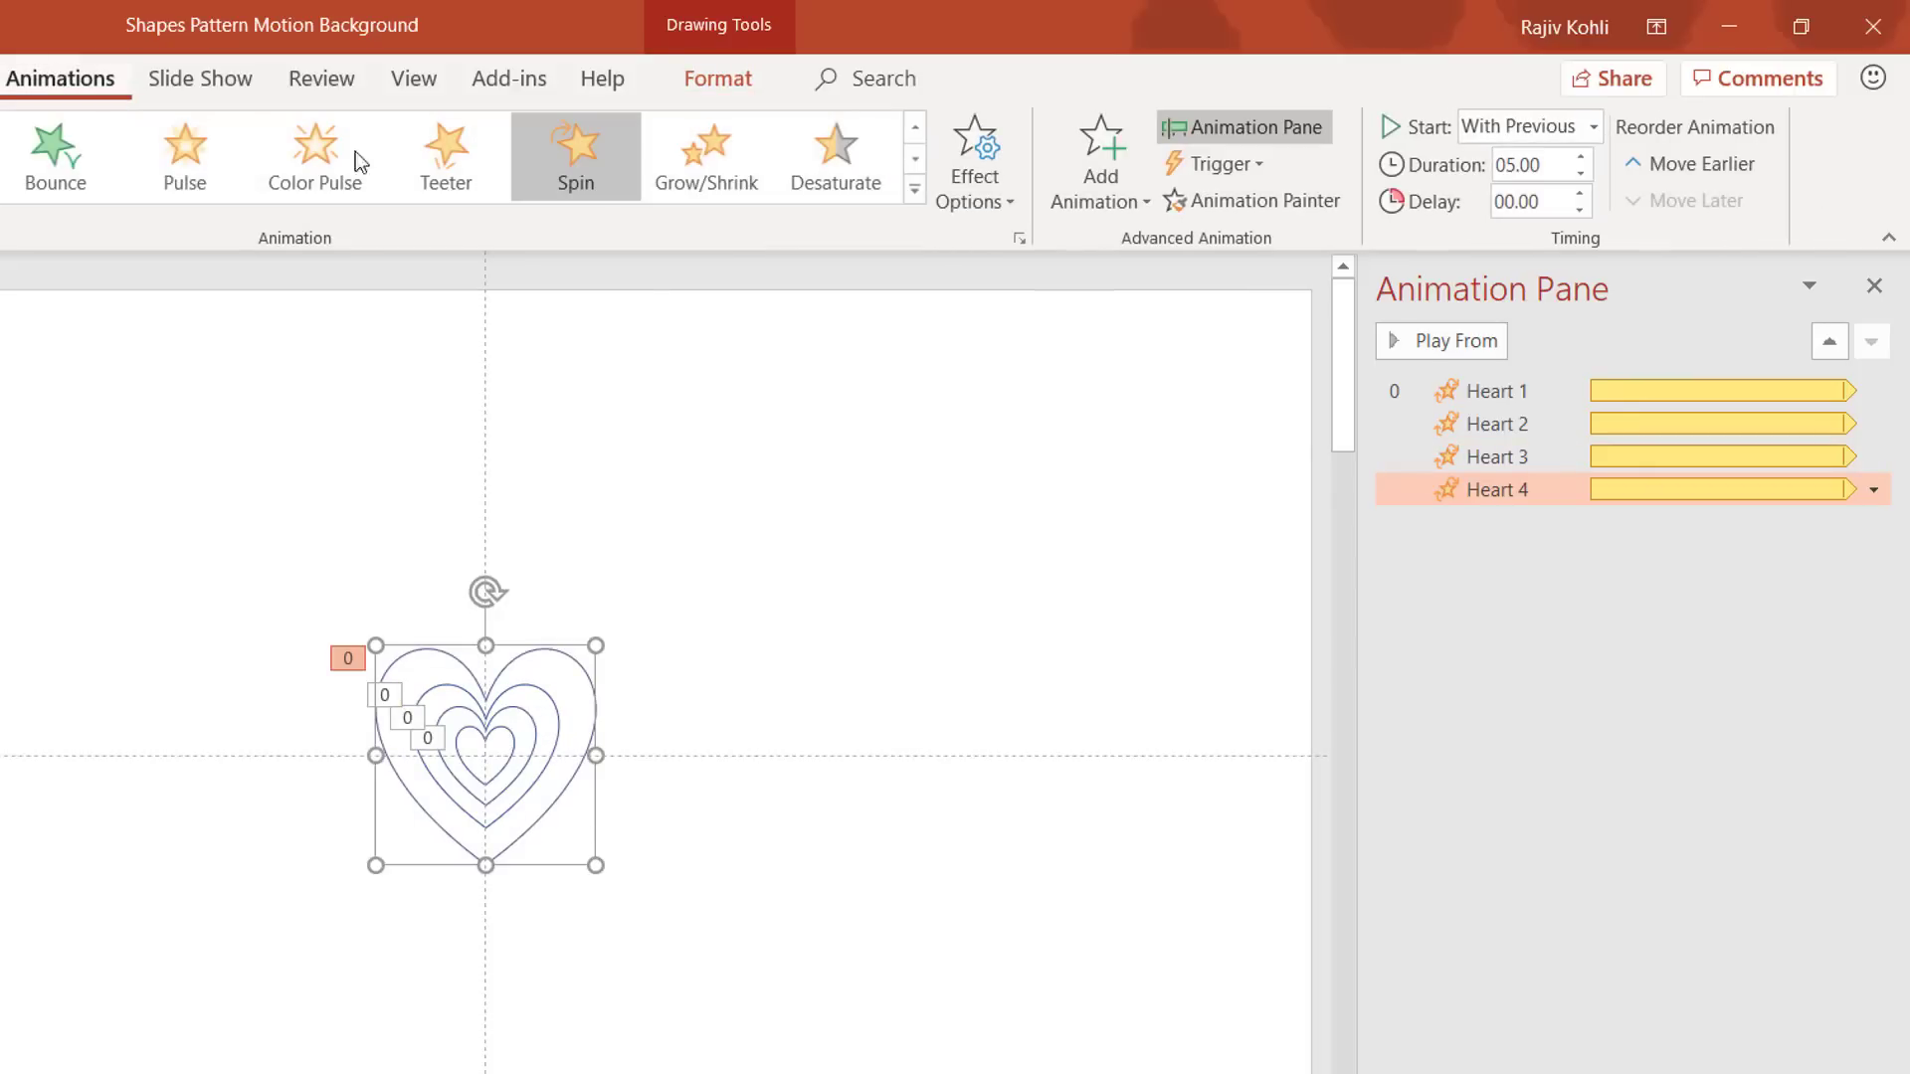
{"action": "left_click", "coordinate": [1466, 421]}
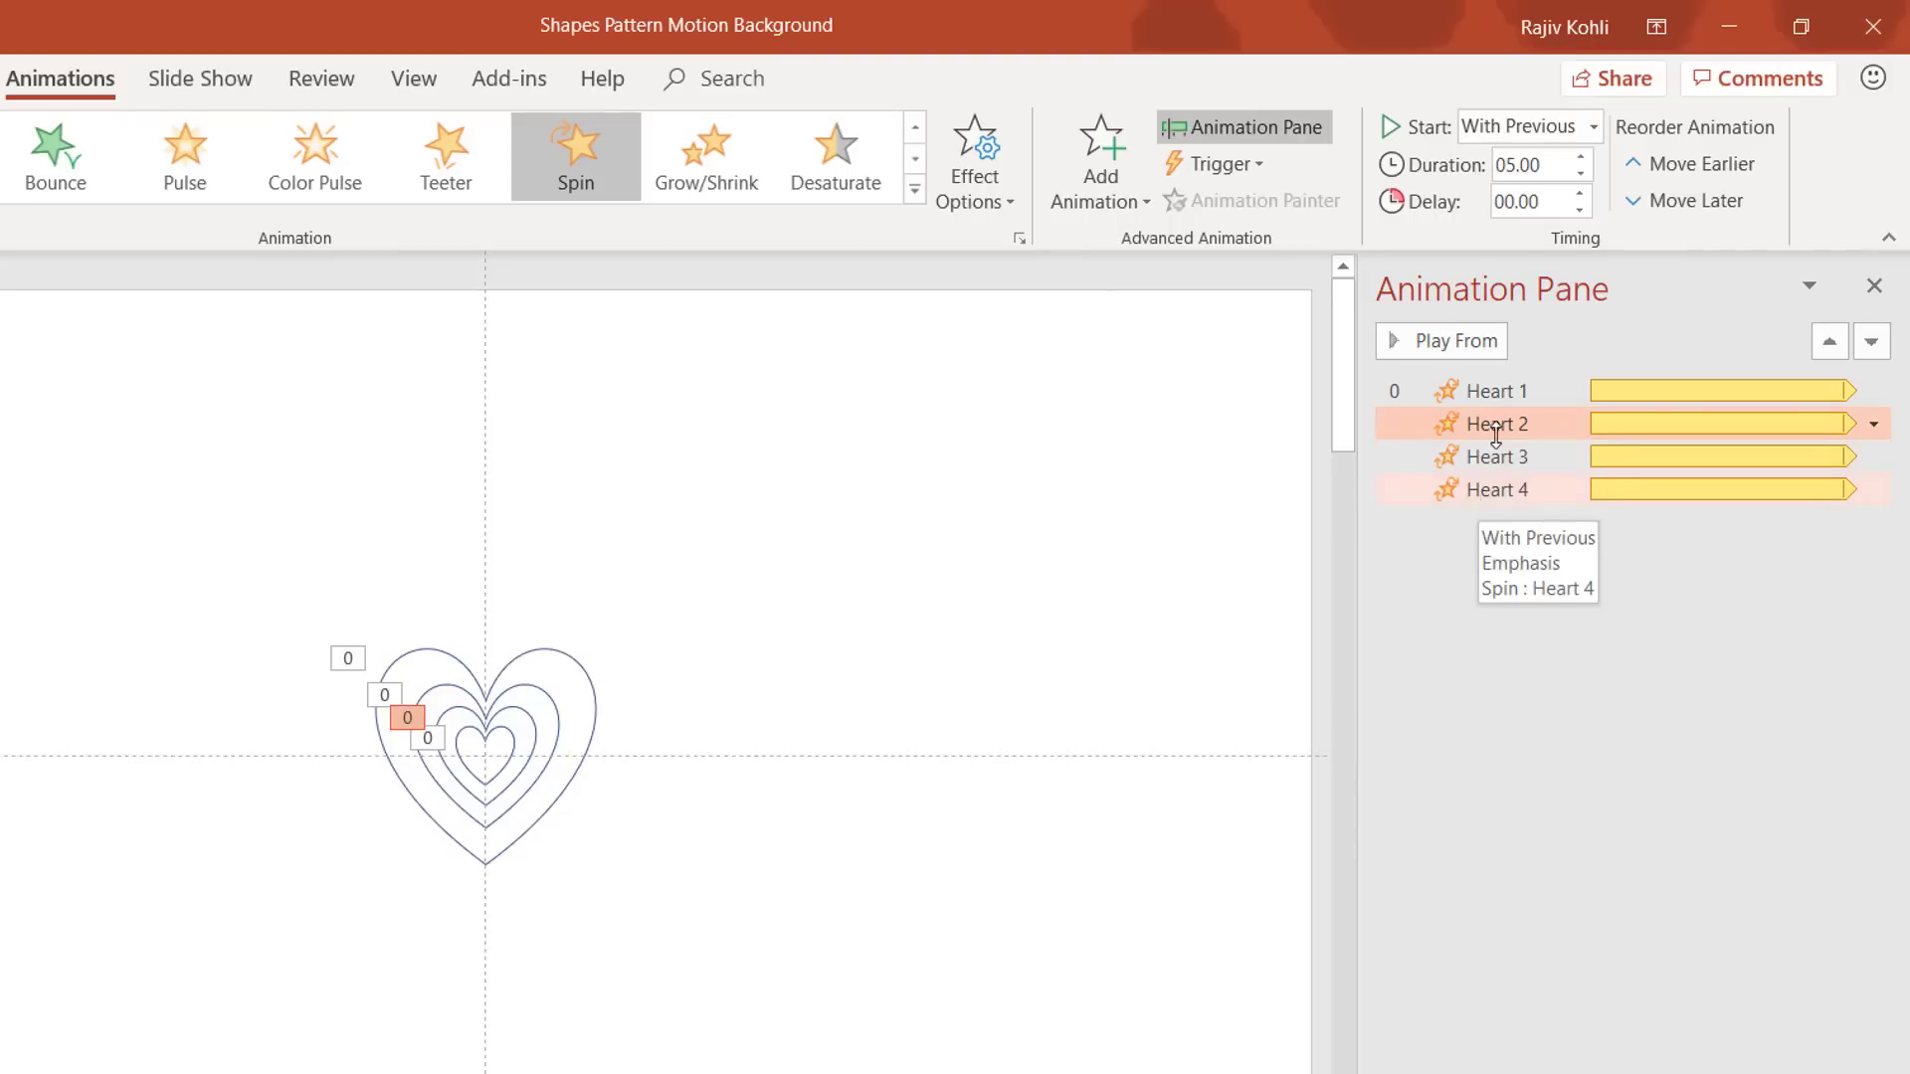
{"action": "left_click", "coordinate": [1538, 202]}
{"action": "type", "text": "00.15"}
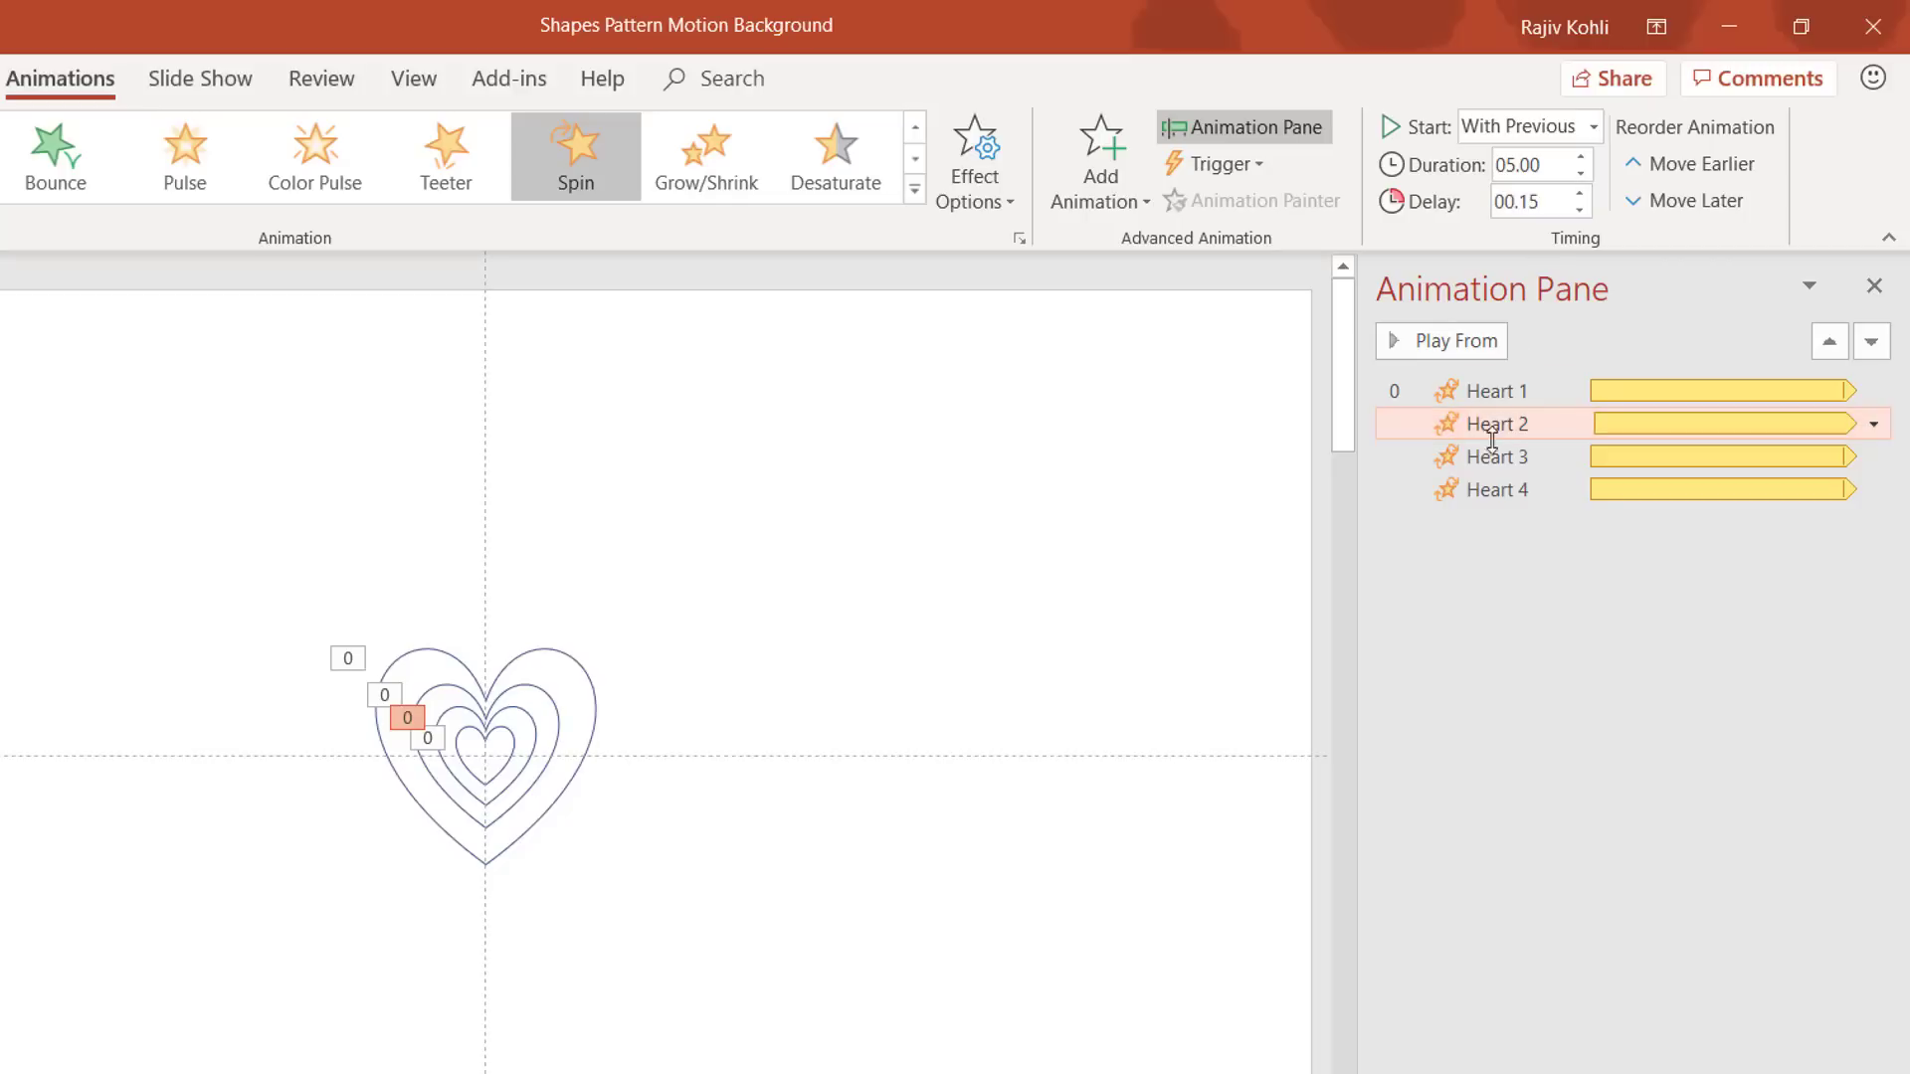
{"action": "left_click", "coordinate": [1492, 457]}
{"action": "left_click", "coordinate": [1542, 204]}
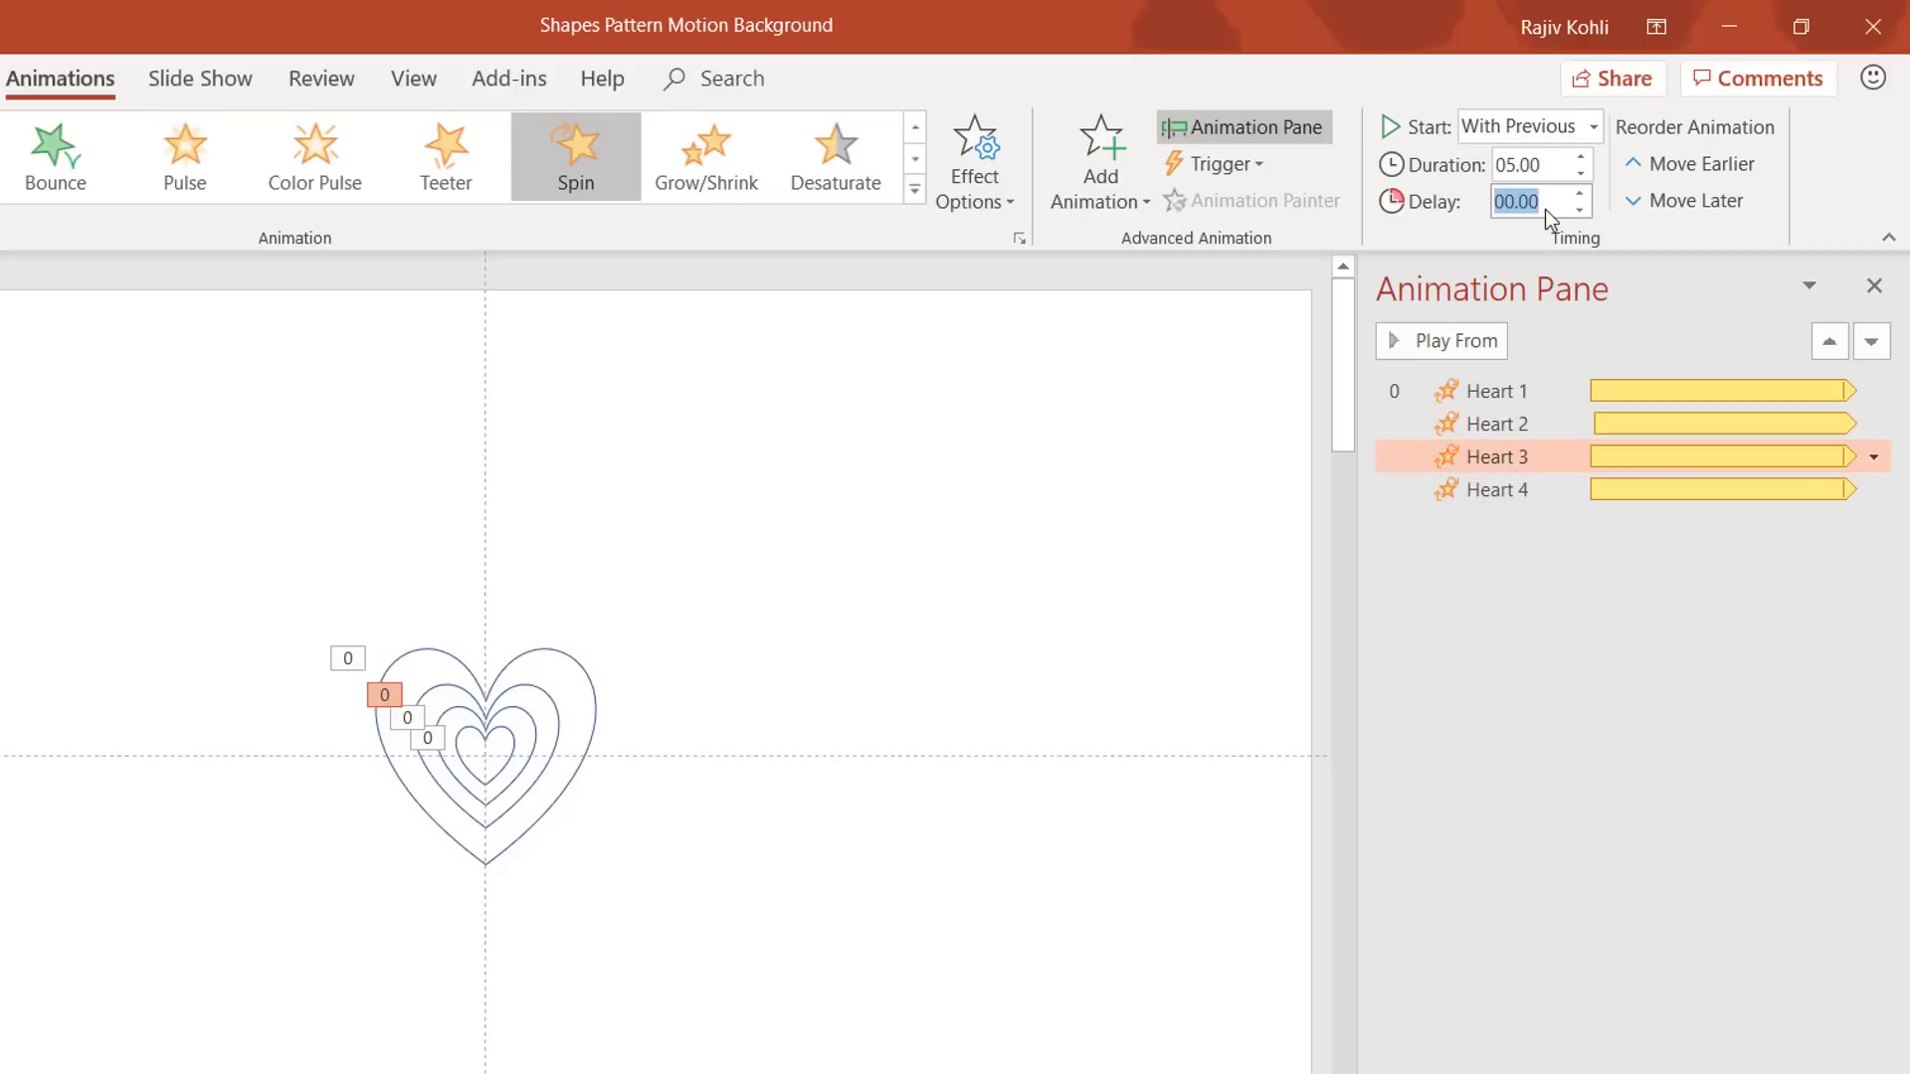
{"action": "key", "text": "Return"}
{"action": "left_click", "coordinate": [1462, 489]}
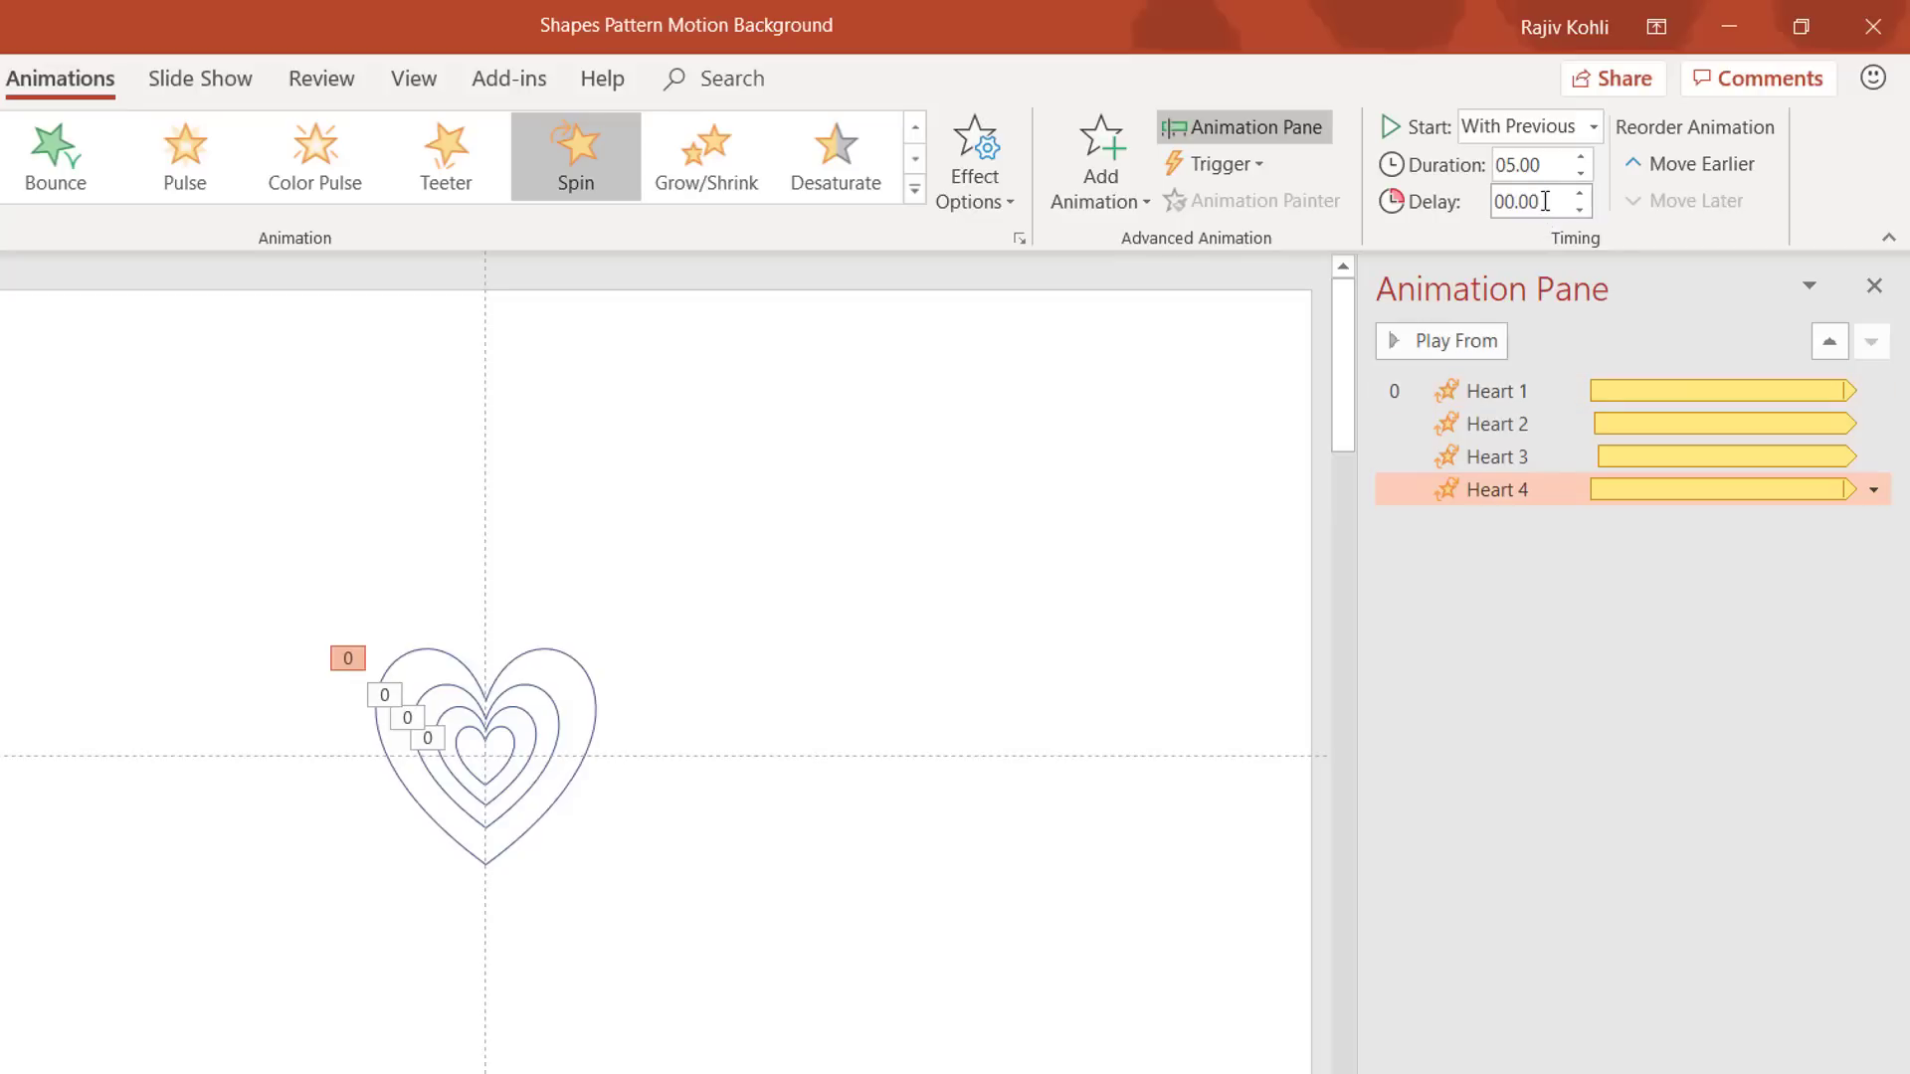
{"action": "left_click", "coordinate": [1545, 201]}
{"action": "type", "text": ".4"}
Step: Deselect, then marquee-select all four concentric hearts on slide 1
{"action": "left_click", "coordinate": [997, 582]}
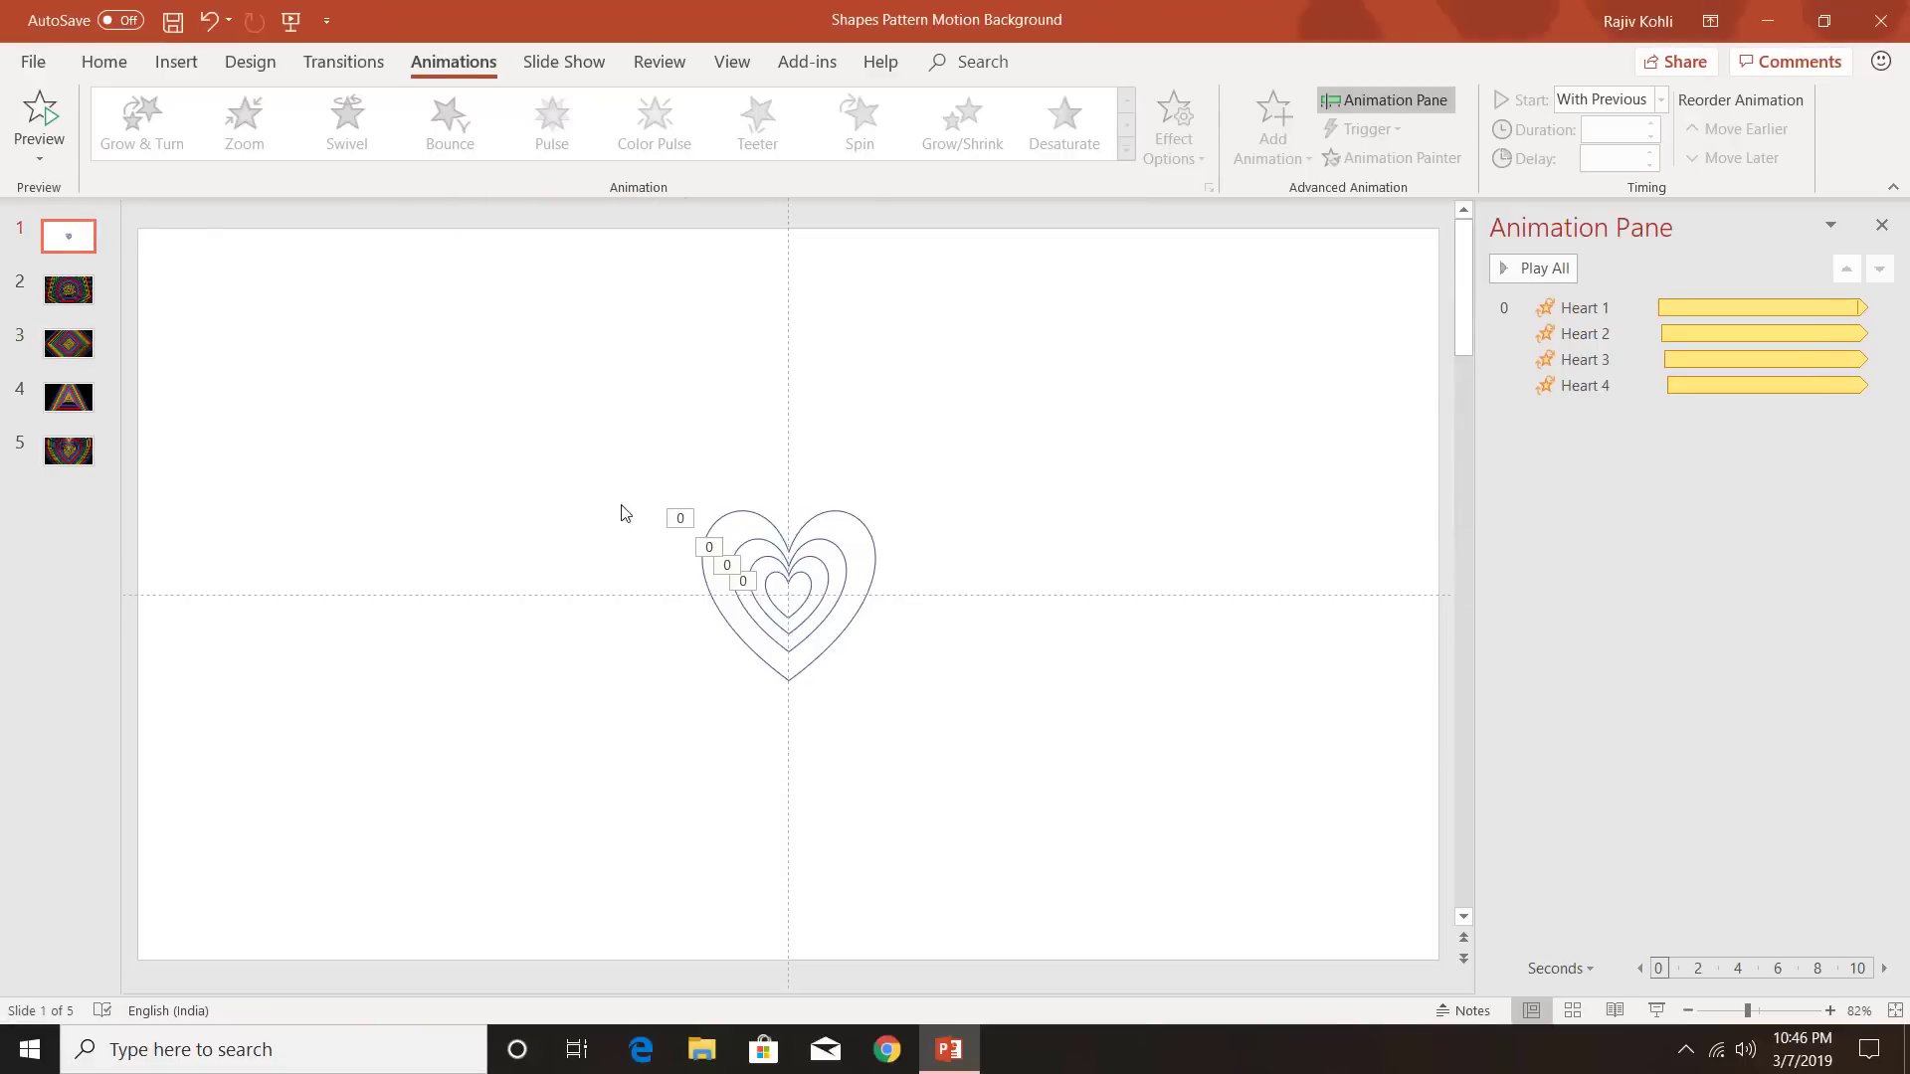
{"action": "left_click_drag", "start_coordinate": [594, 434], "coordinate": [1088, 755]}
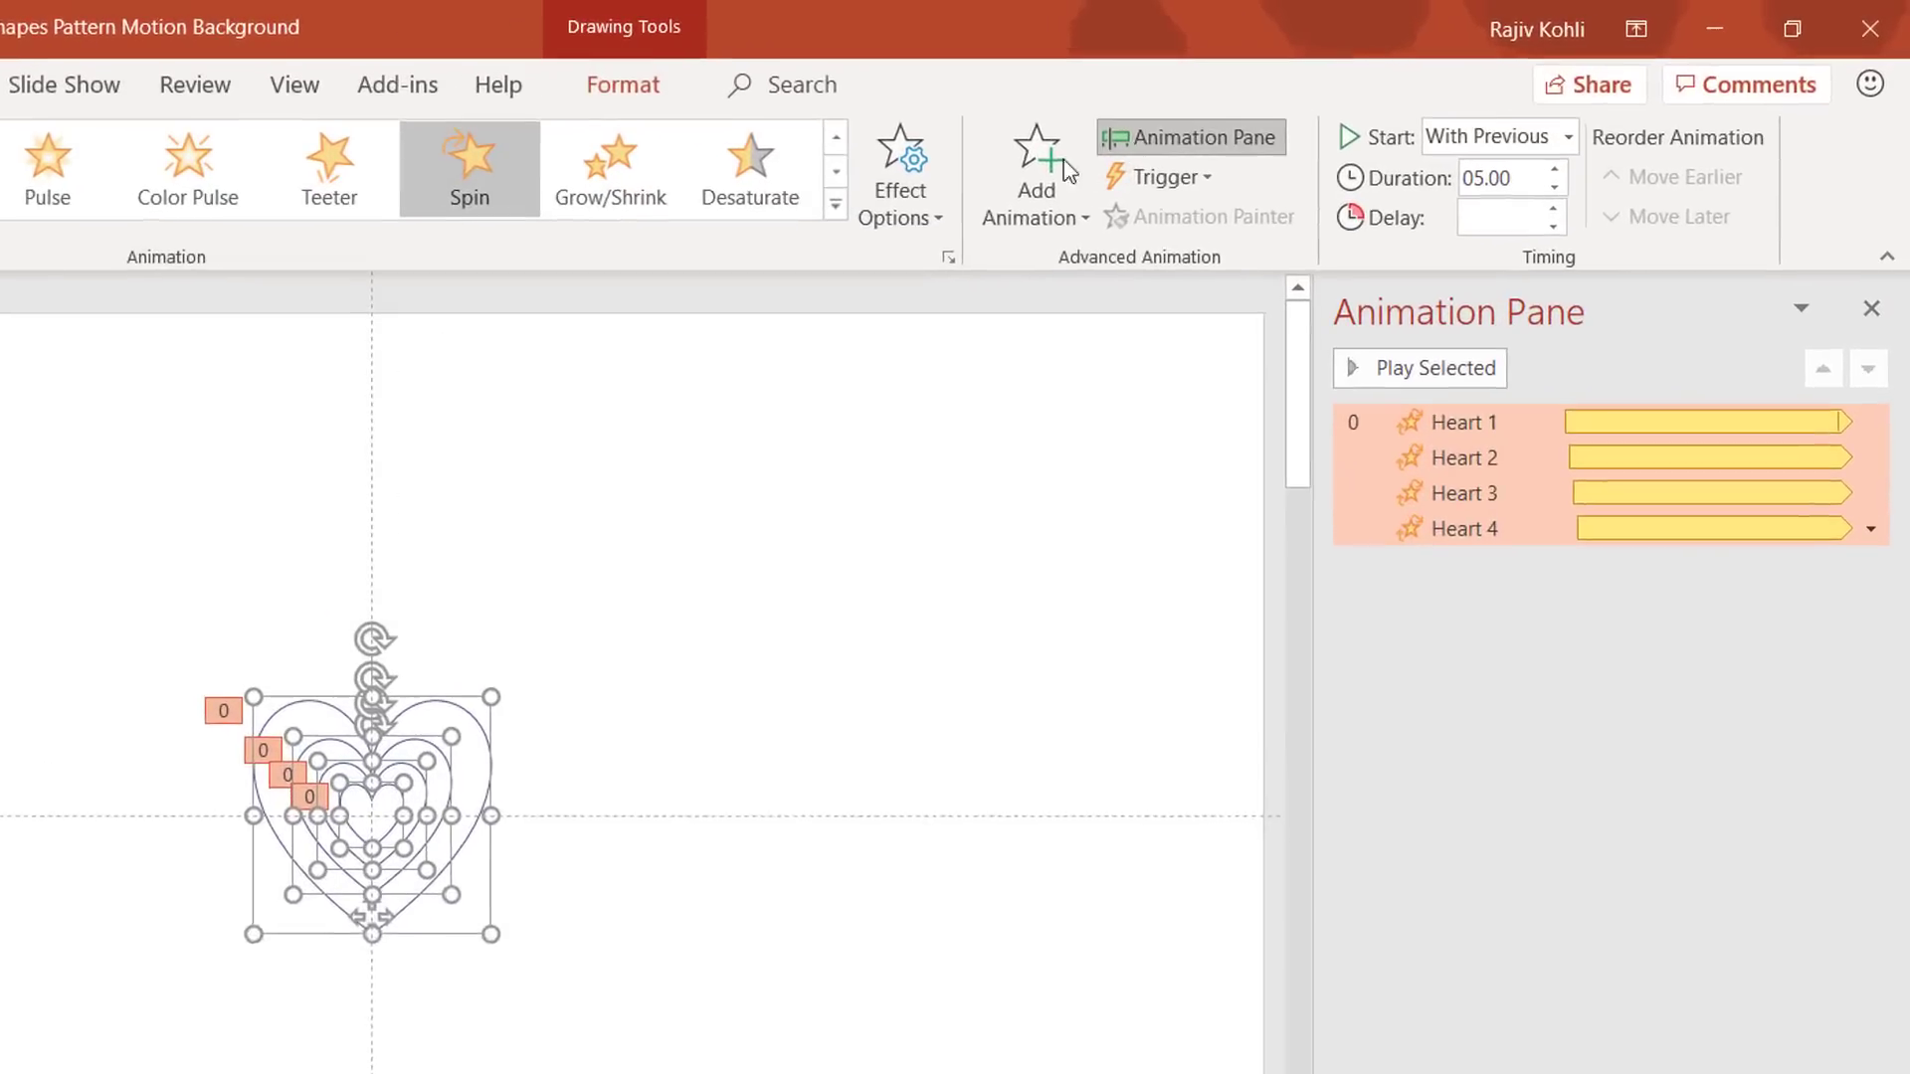
Step: Add a Line Color emphasis animation to the four hearts, starting With Previous
{"action": "left_click", "coordinate": [1273, 123]}
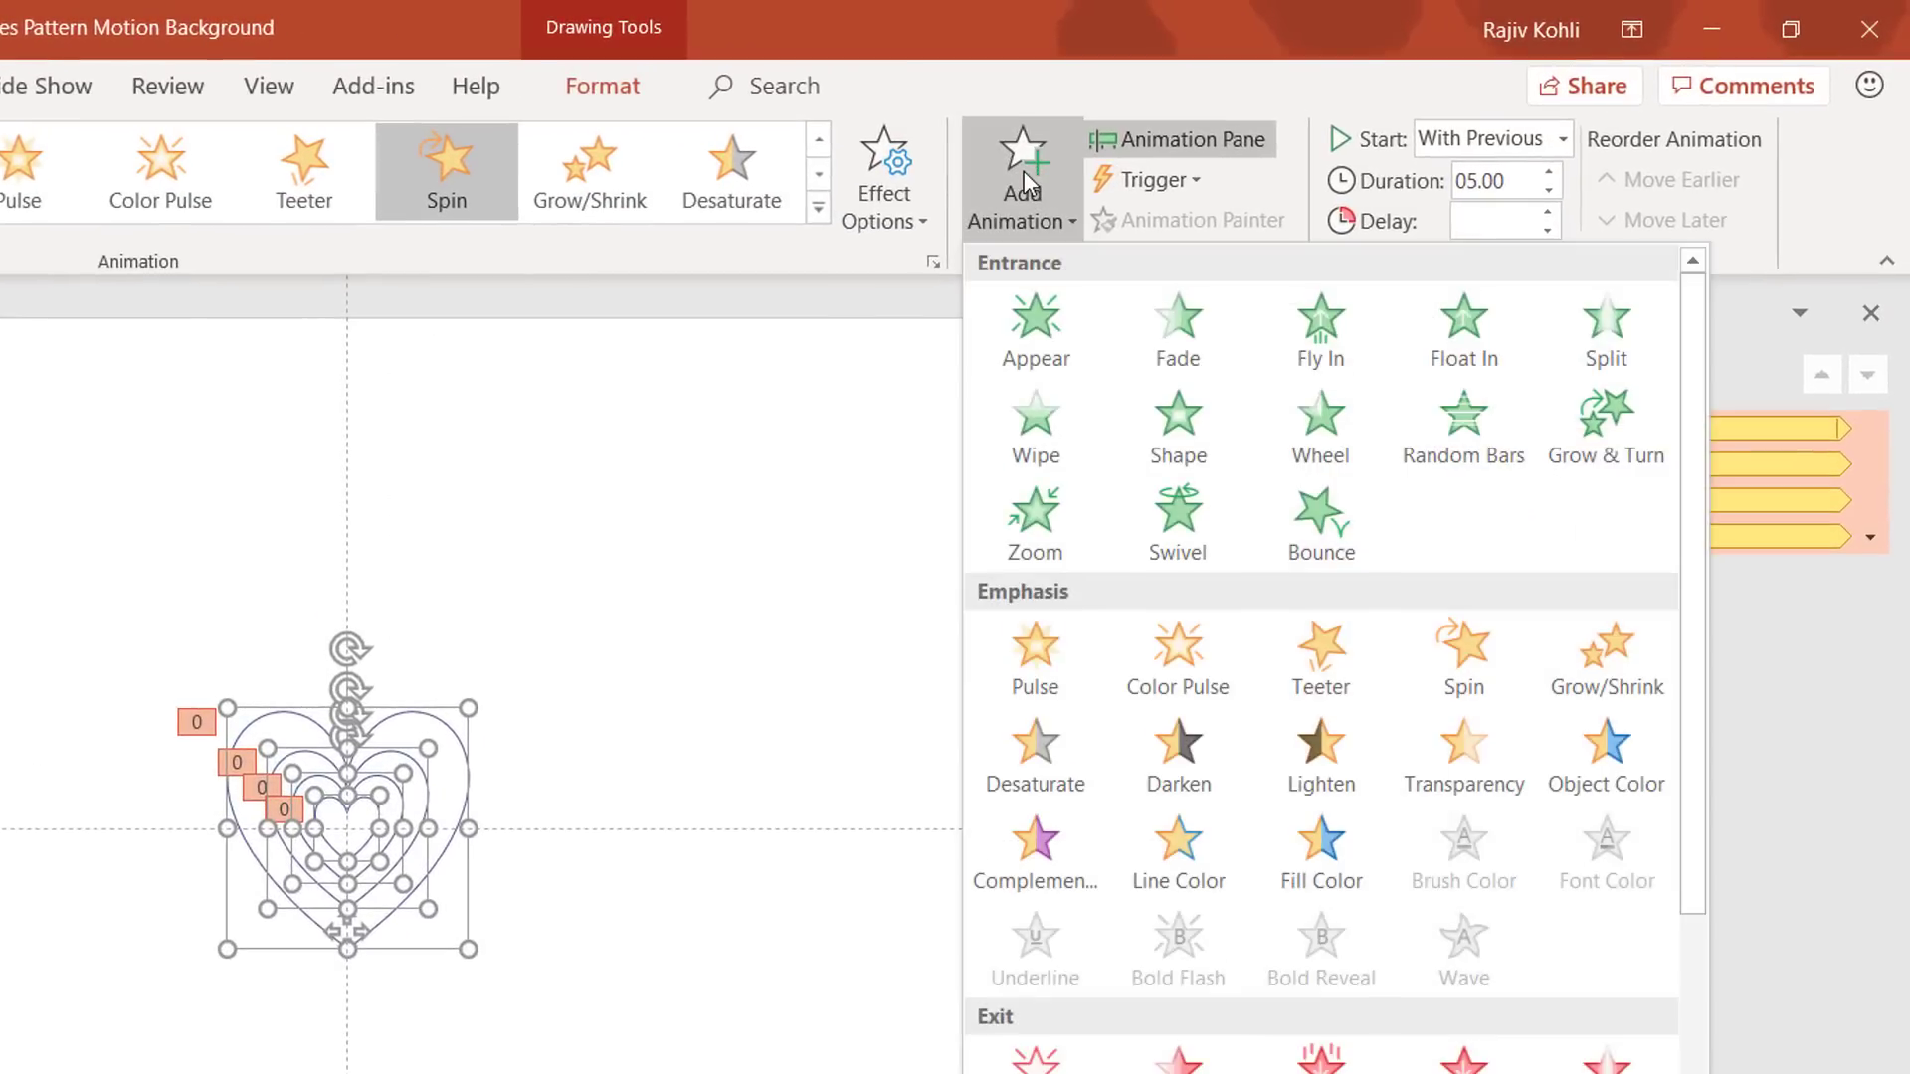
{"action": "left_click", "coordinate": [1157, 853]}
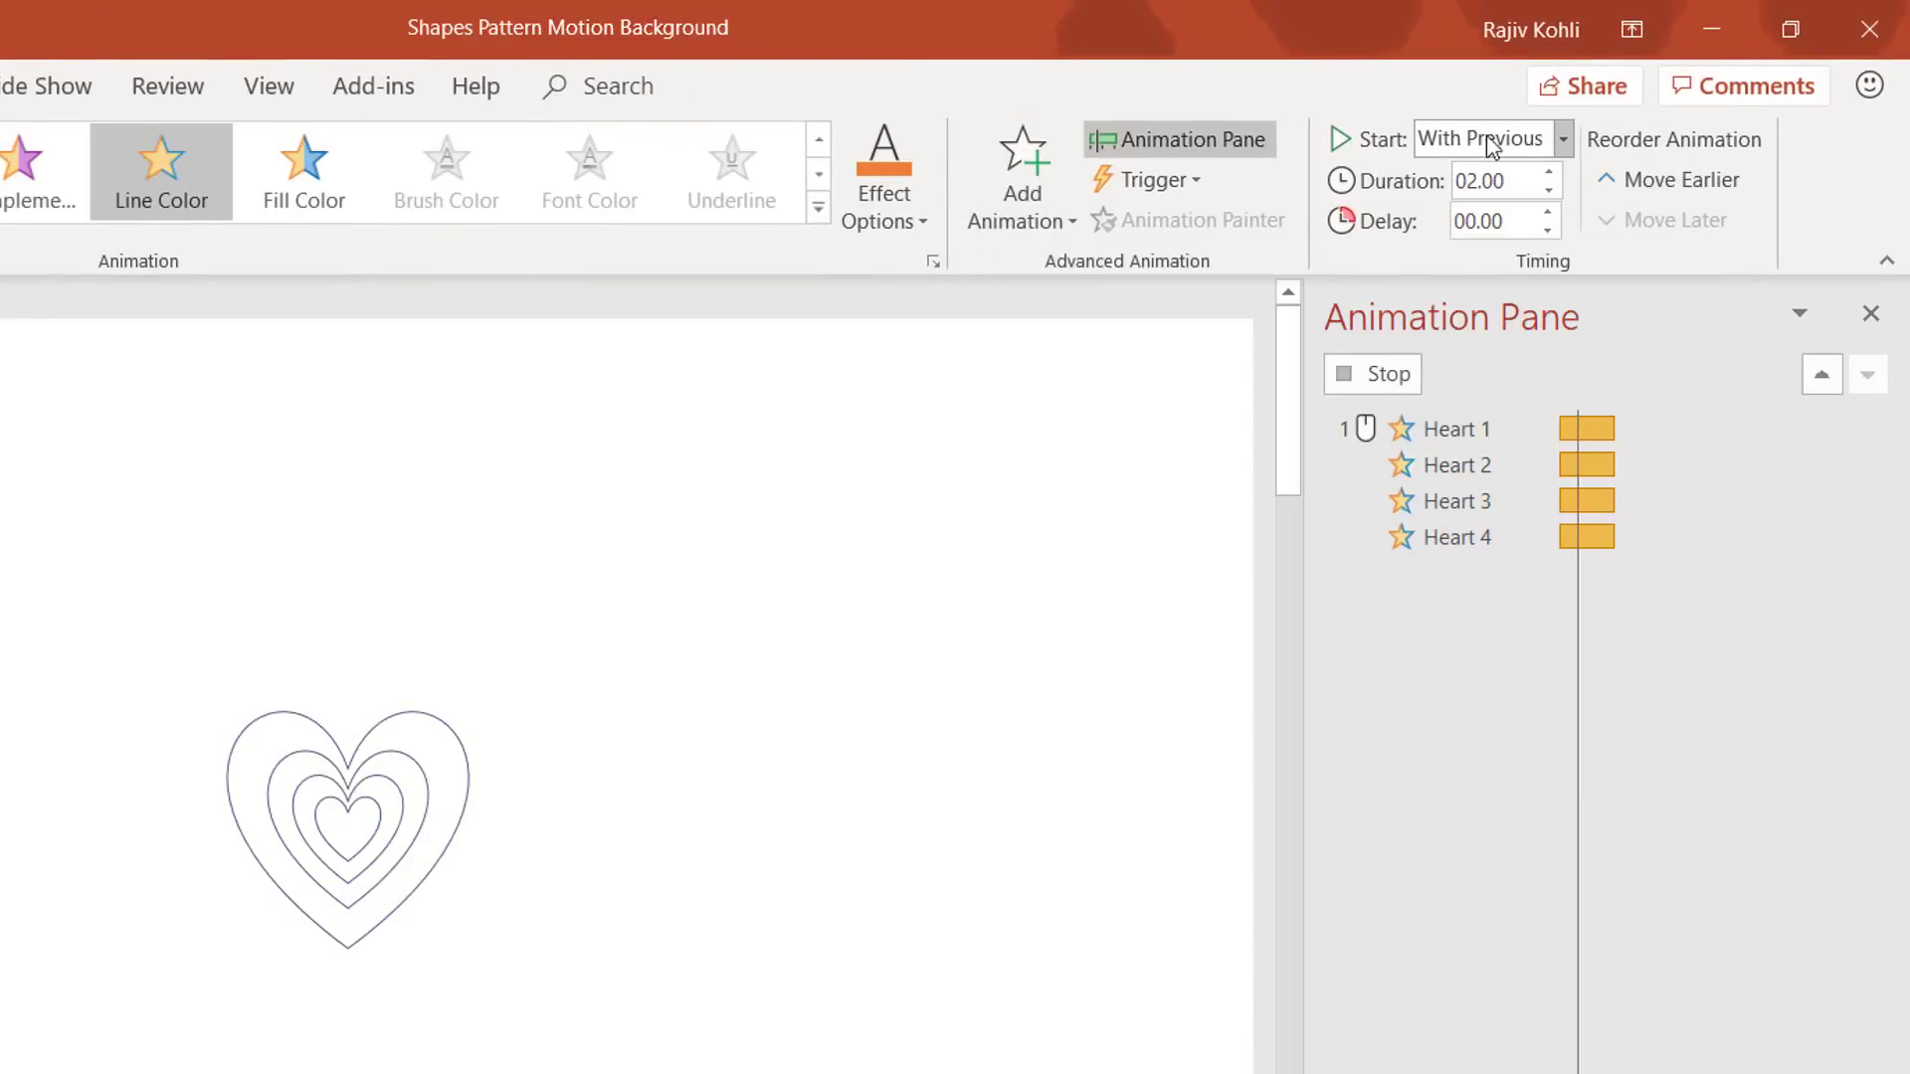
{"action": "left_click", "coordinate": [1514, 140]}
{"action": "left_click", "coordinate": [1469, 213]}
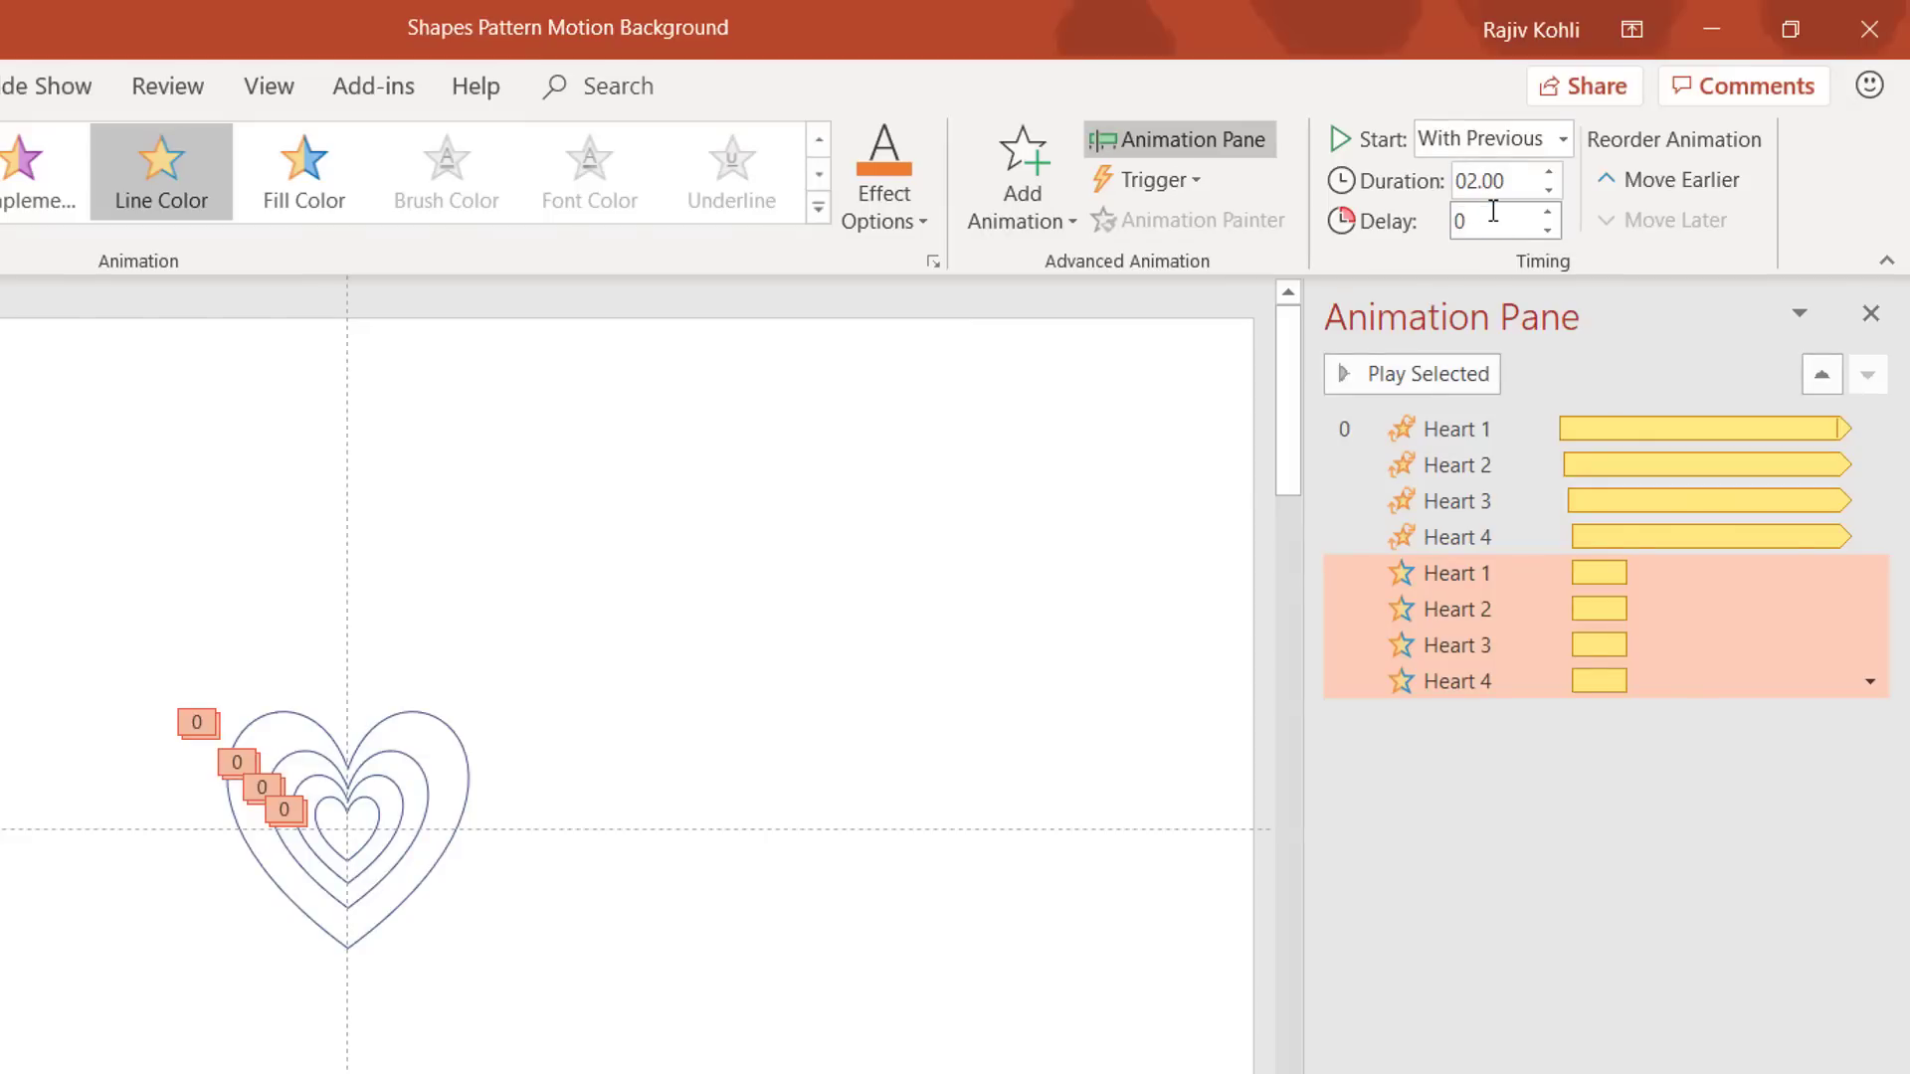
Step: Set the Line Color effect to a purple-magenta-red gradient style, repeating until end of slide
{"action": "right_click", "coordinate": [1405, 574]}
{"action": "left_click", "coordinate": [1624, 738]}
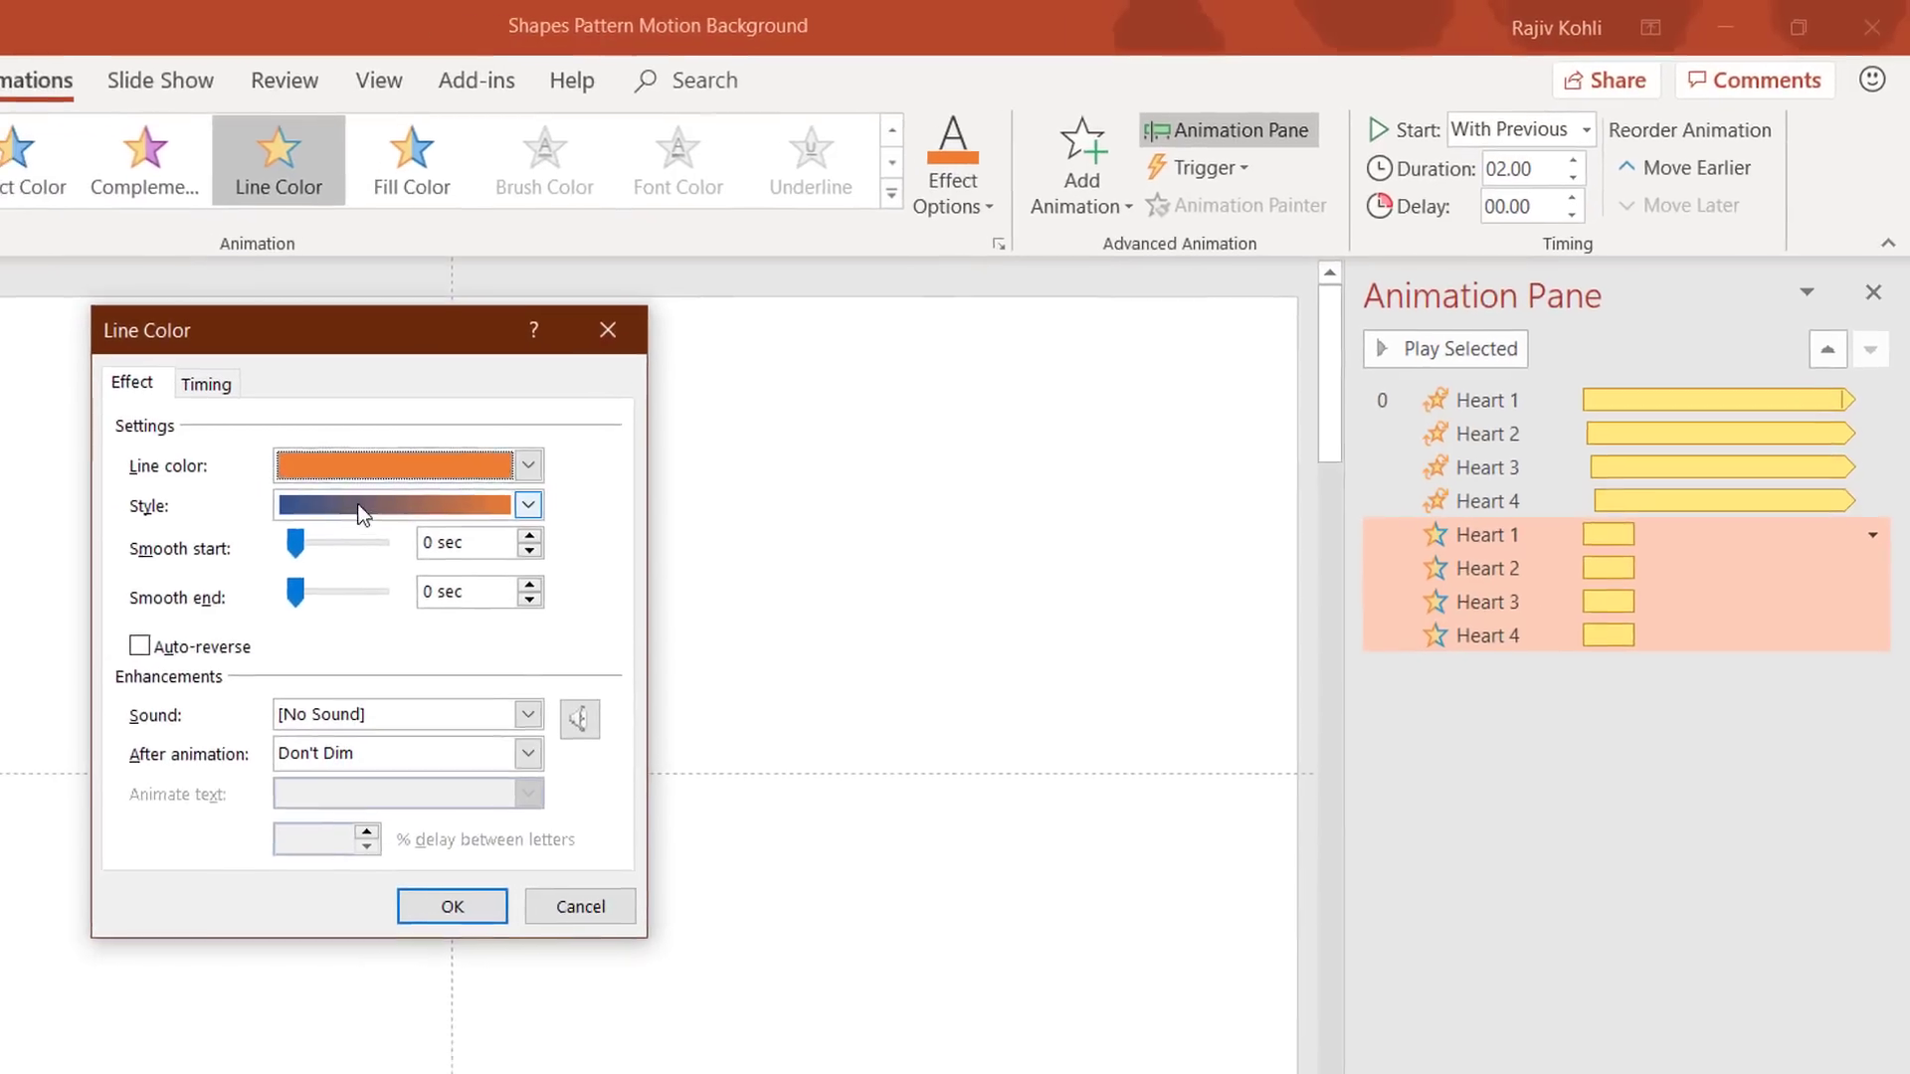
{"action": "left_click", "coordinate": [389, 498]}
{"action": "left_click", "coordinate": [396, 567]}
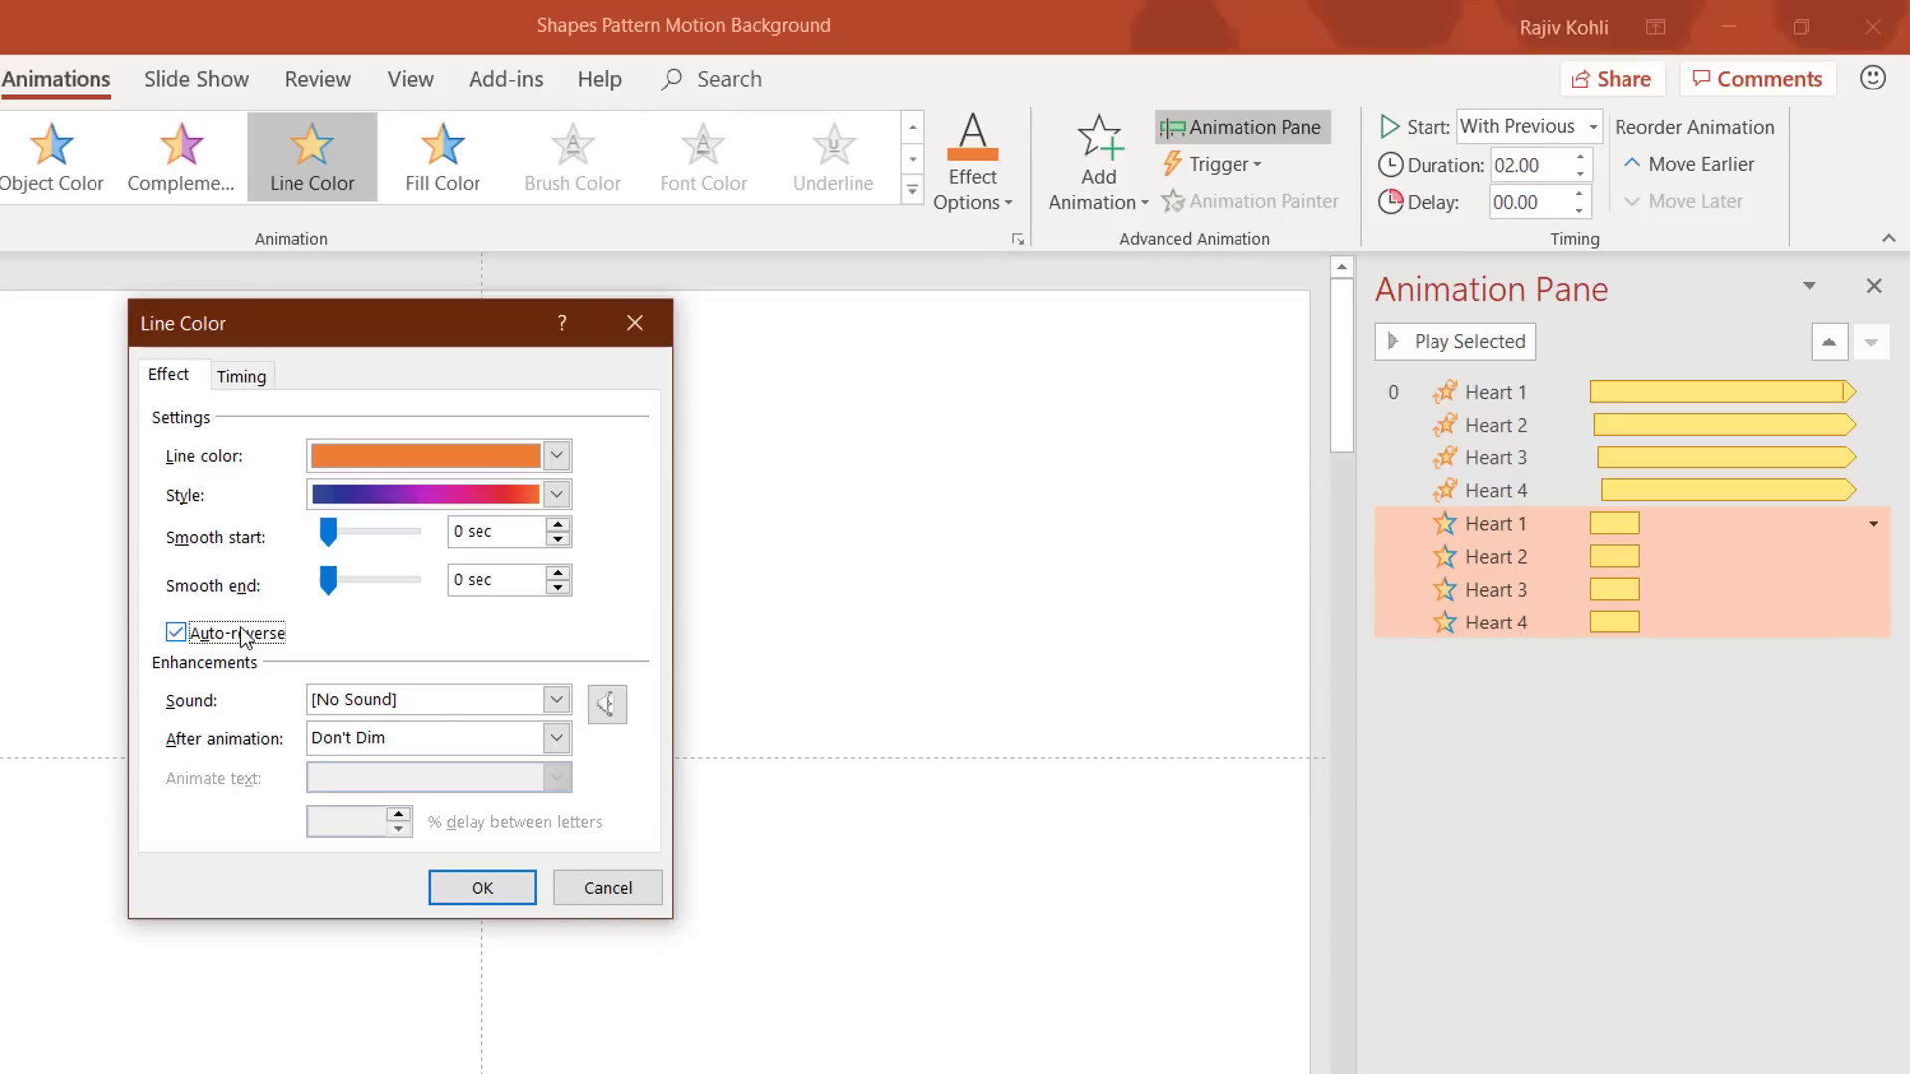
{"action": "left_click", "coordinate": [253, 381]}
{"action": "left_click", "coordinate": [475, 533]}
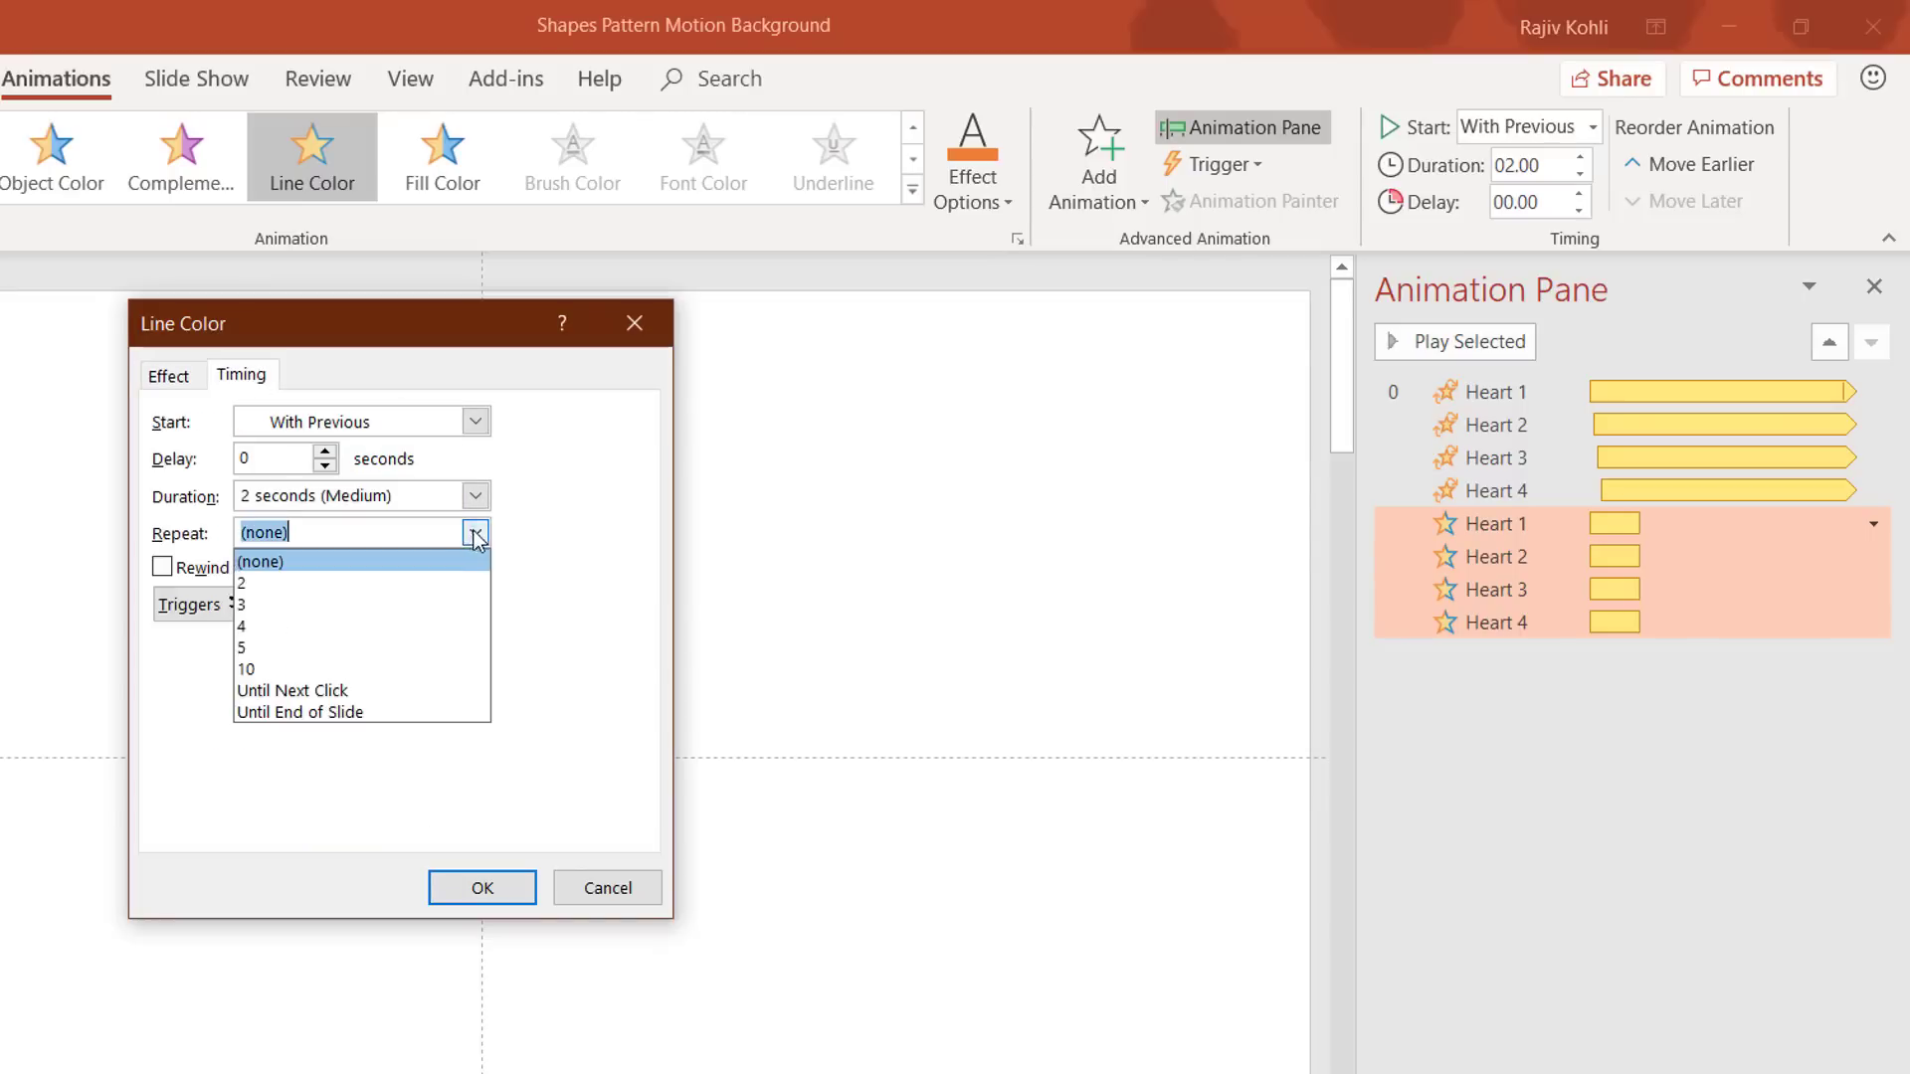
{"action": "left_click", "coordinate": [379, 708]}
{"action": "left_click", "coordinate": [472, 890]}
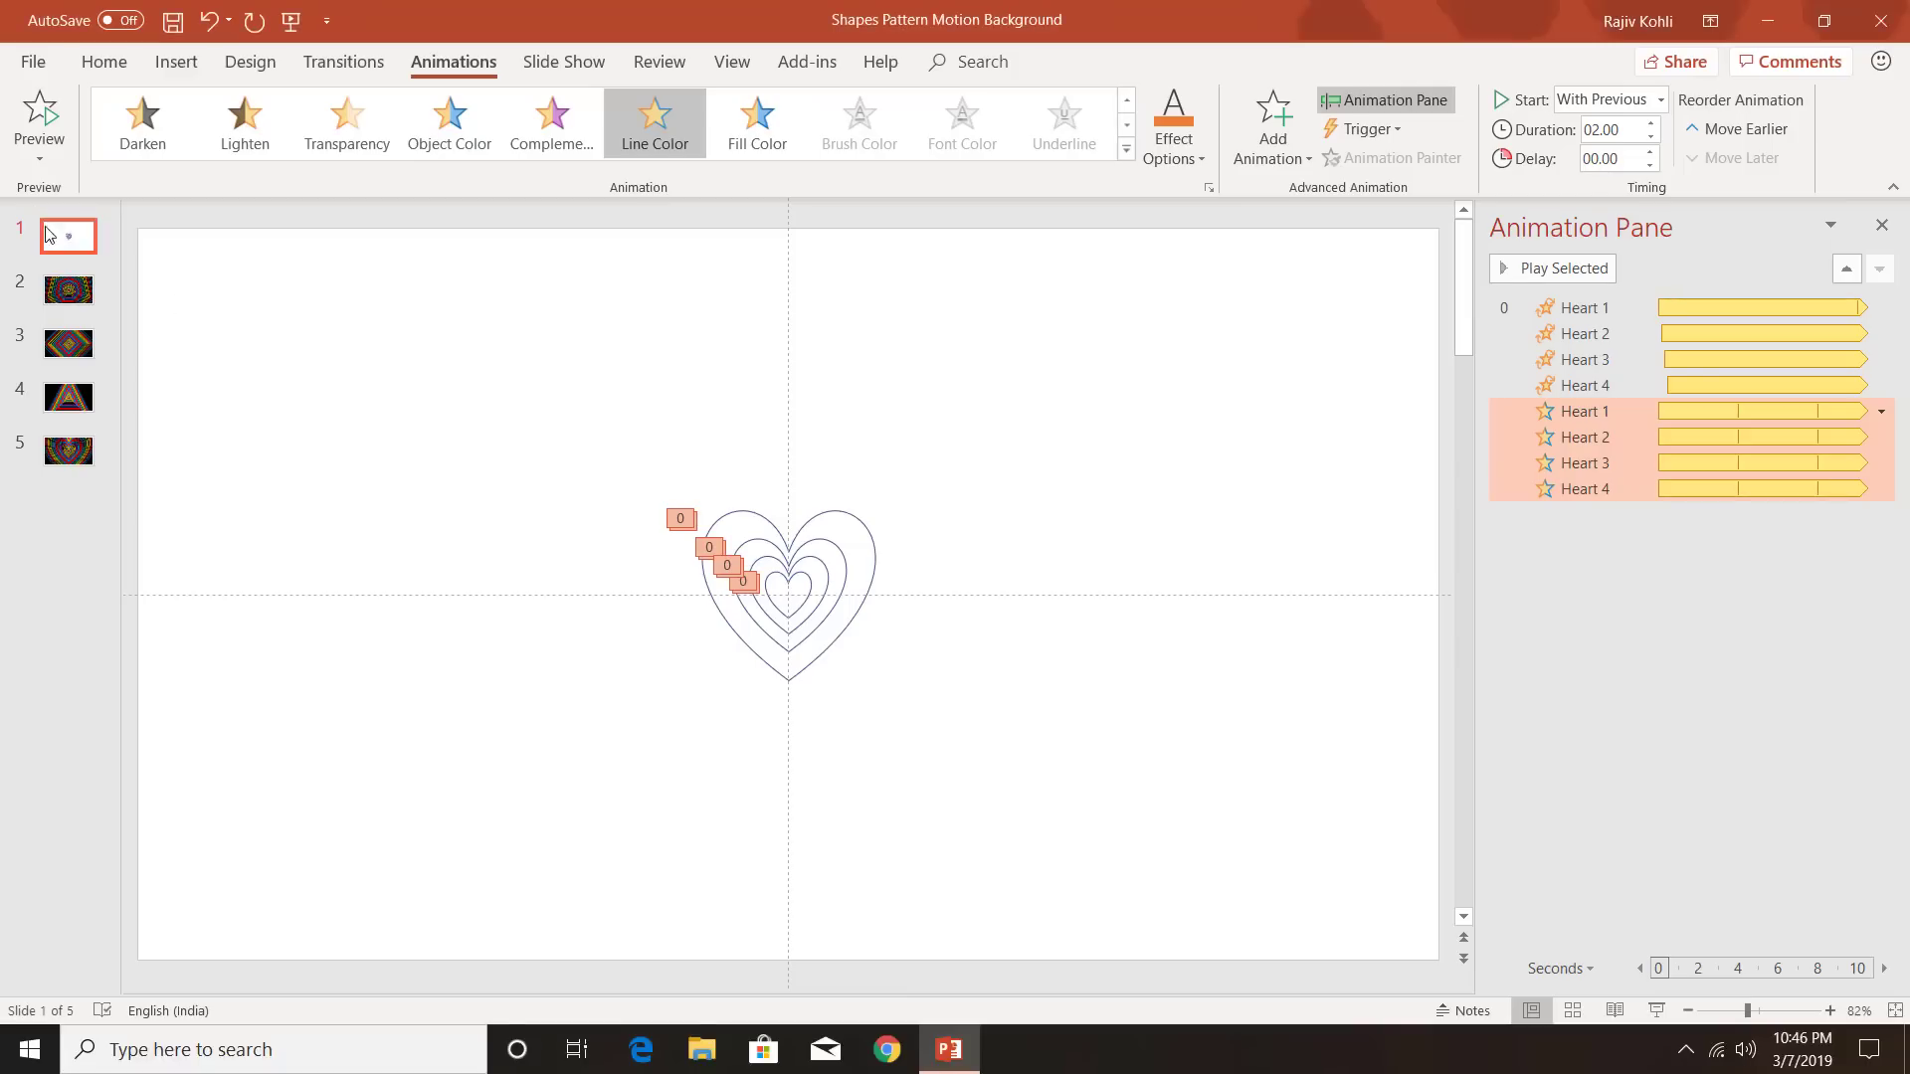
Step: Duplicate slide 1 and change the copy's four hearts into pentagons
{"action": "right_click", "coordinate": [62, 237]}
{"action": "left_click", "coordinate": [100, 428]}
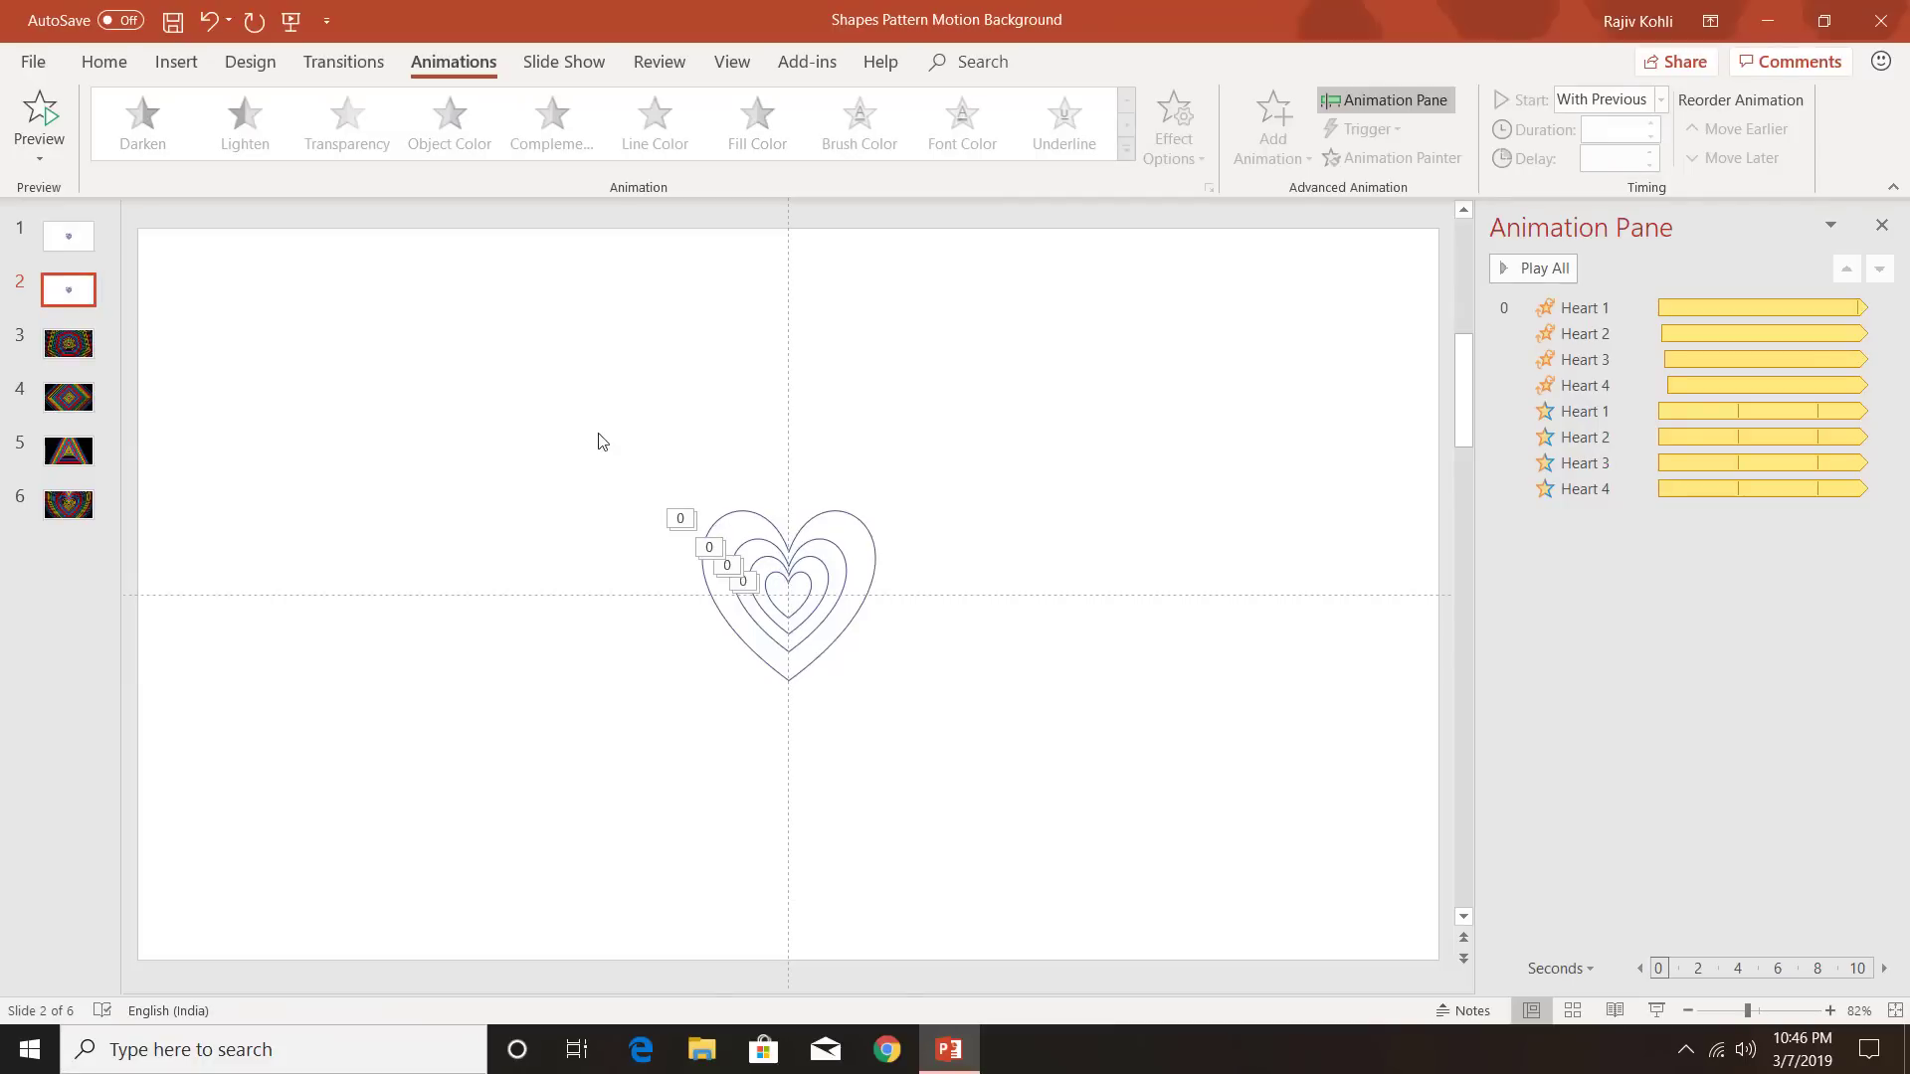
{"action": "left_click_drag", "start_coordinate": [598, 435], "coordinate": [1139, 791]}
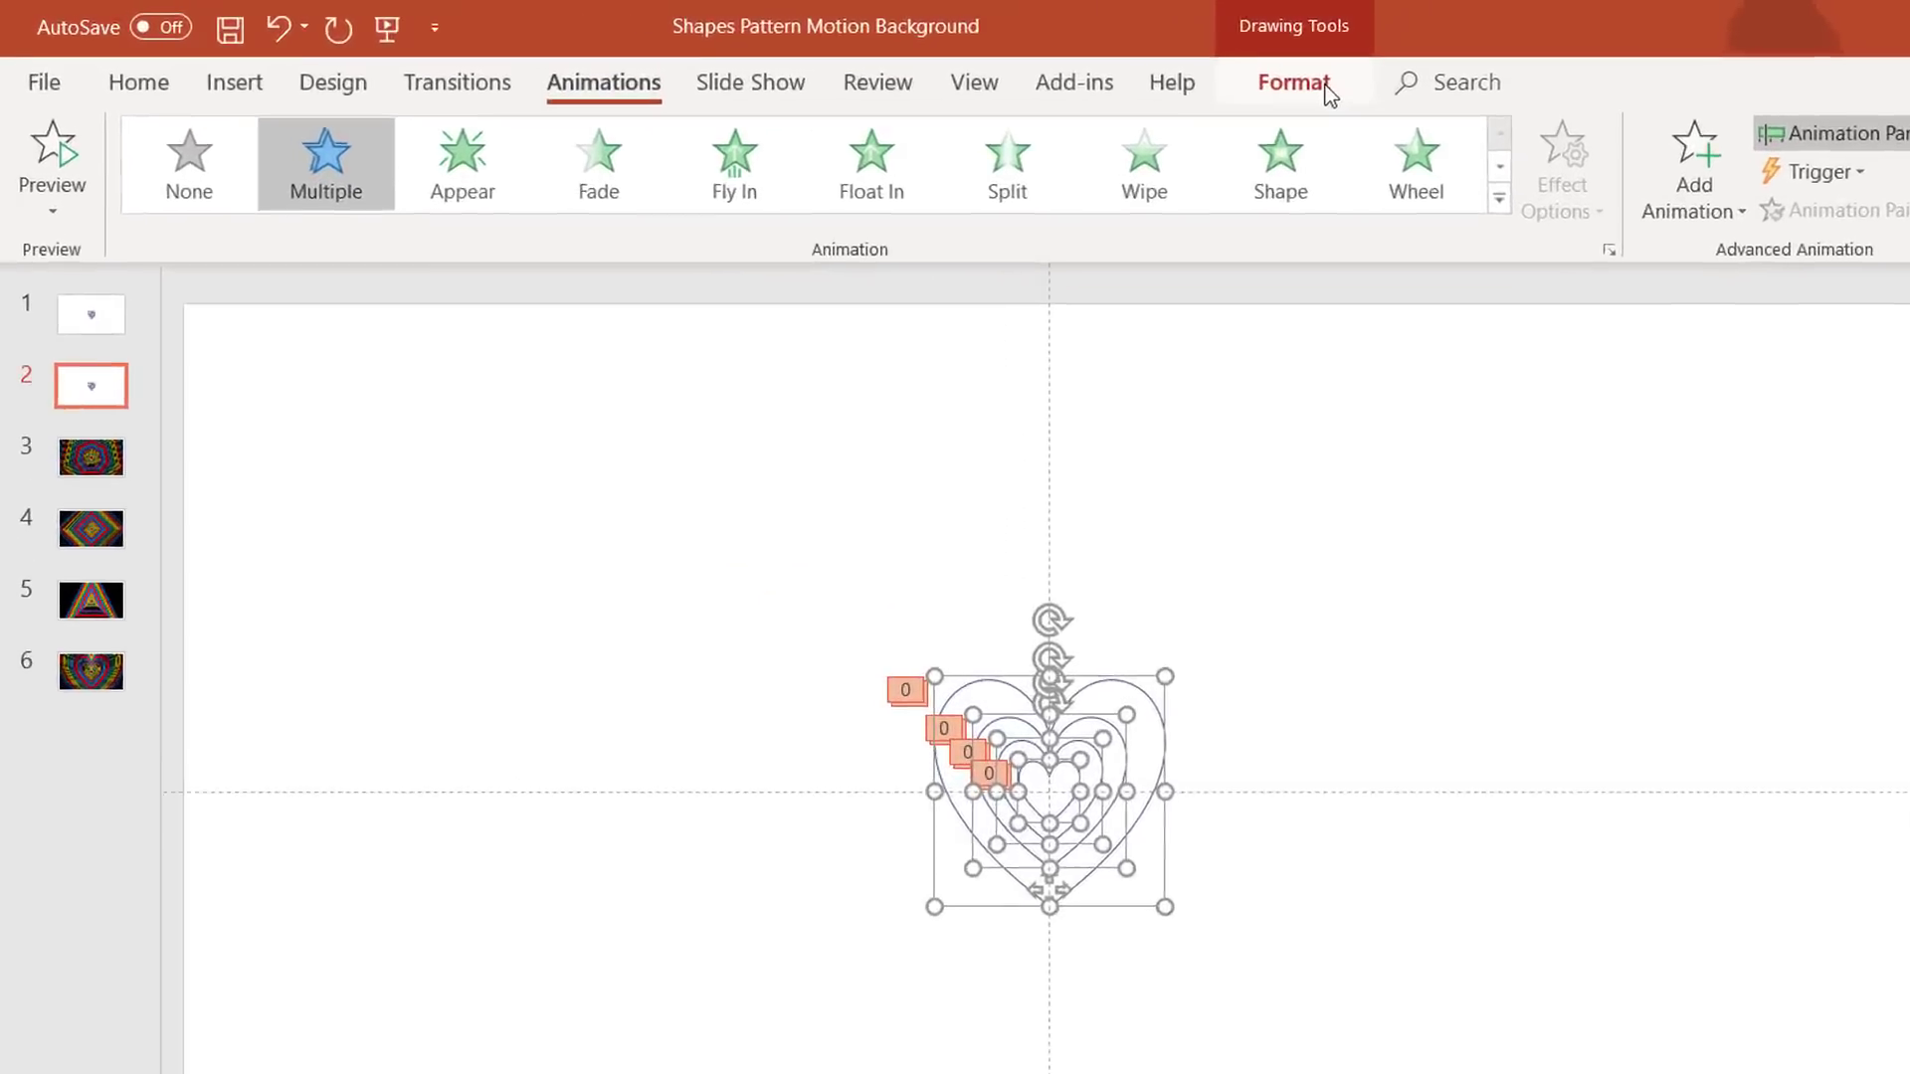
{"action": "left_click", "coordinate": [971, 62]}
{"action": "left_click", "coordinate": [395, 147]}
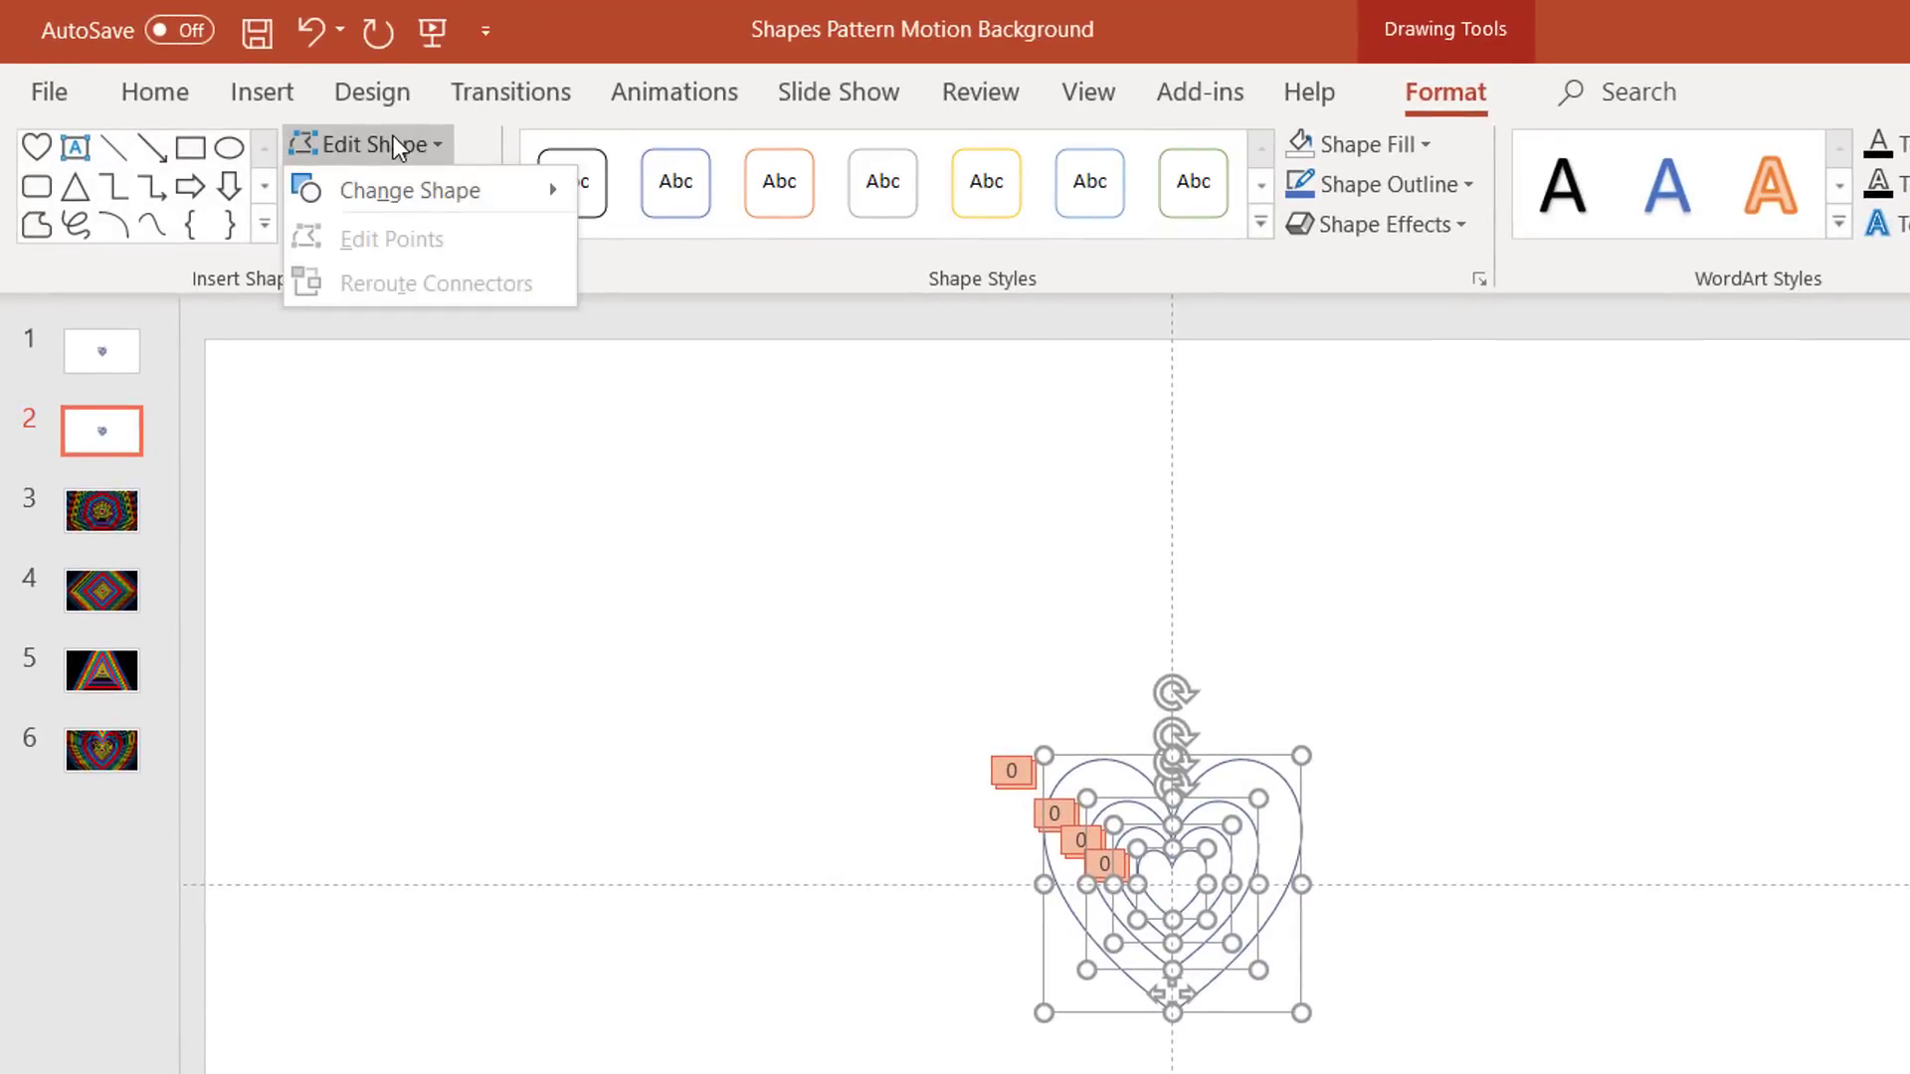
{"action": "mouse_move", "coordinate": [409, 189]}
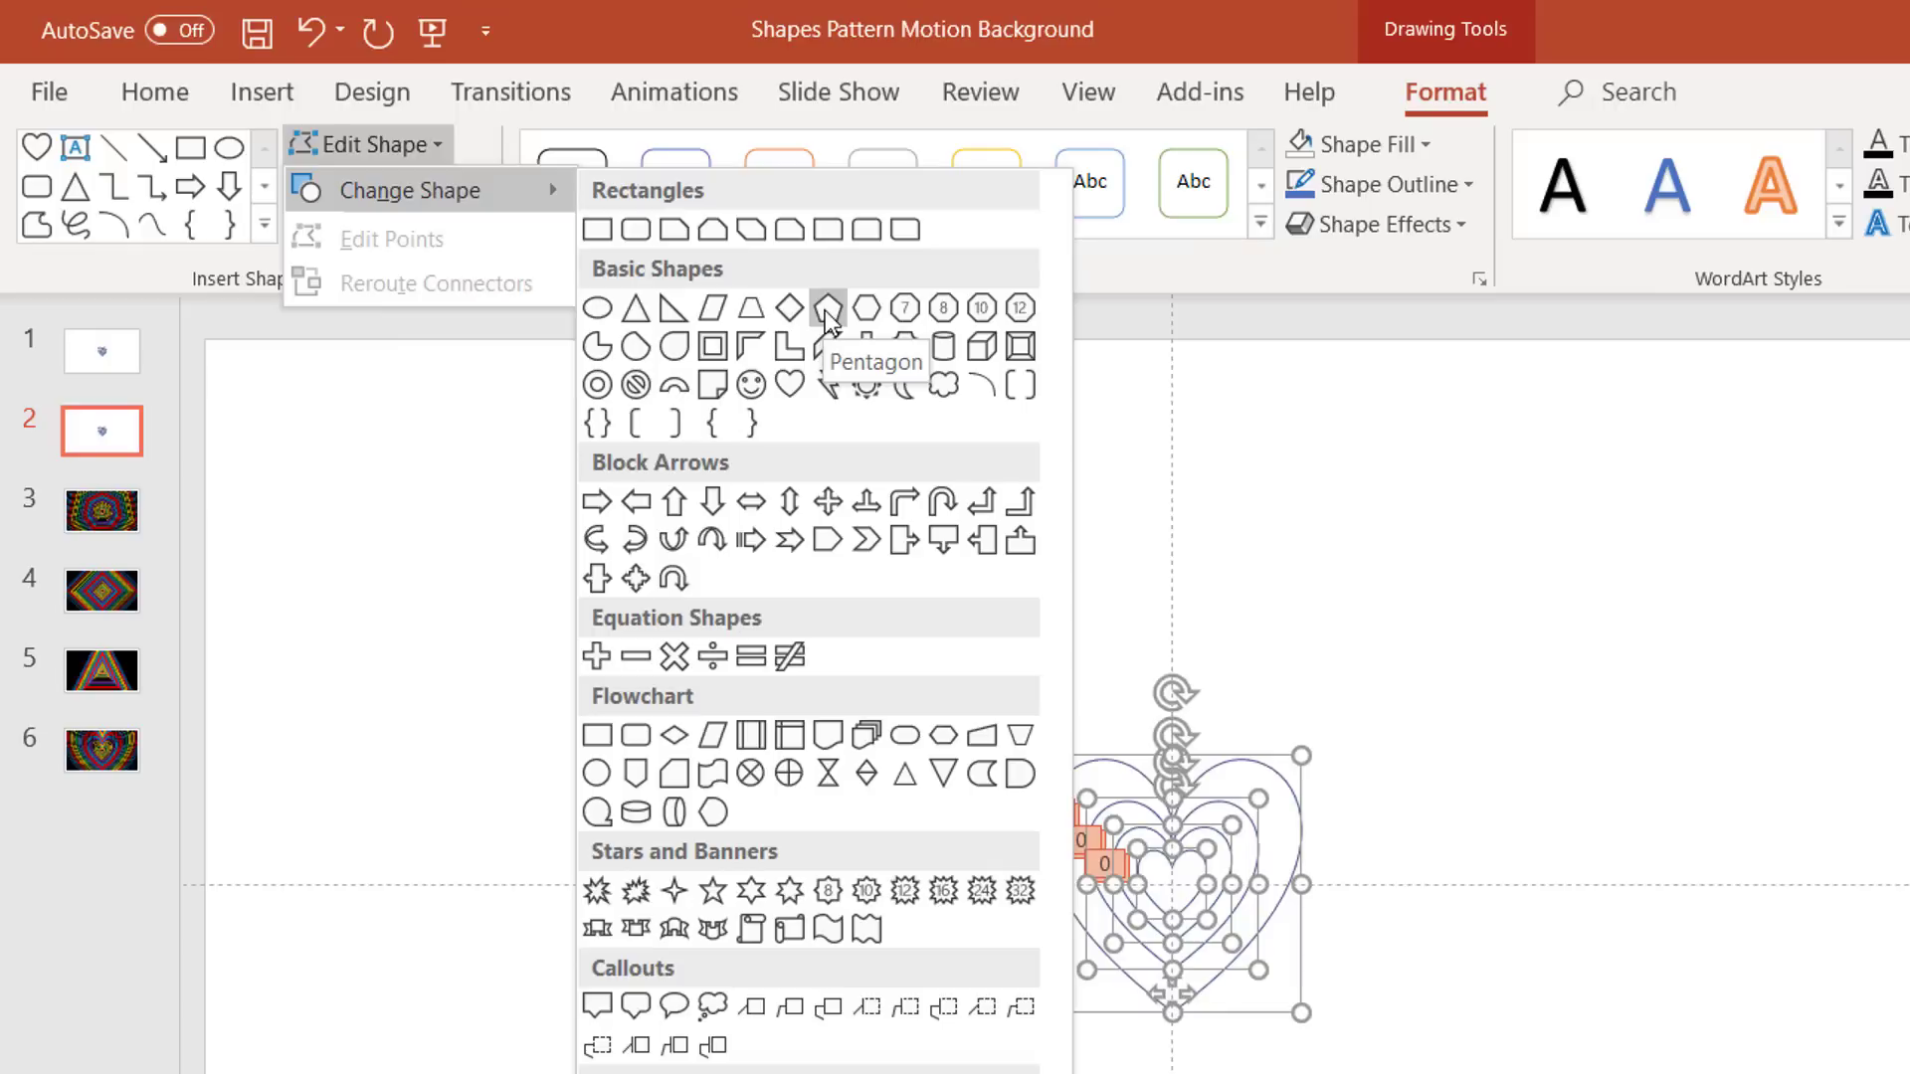
{"action": "left_click", "coordinate": [826, 311]}
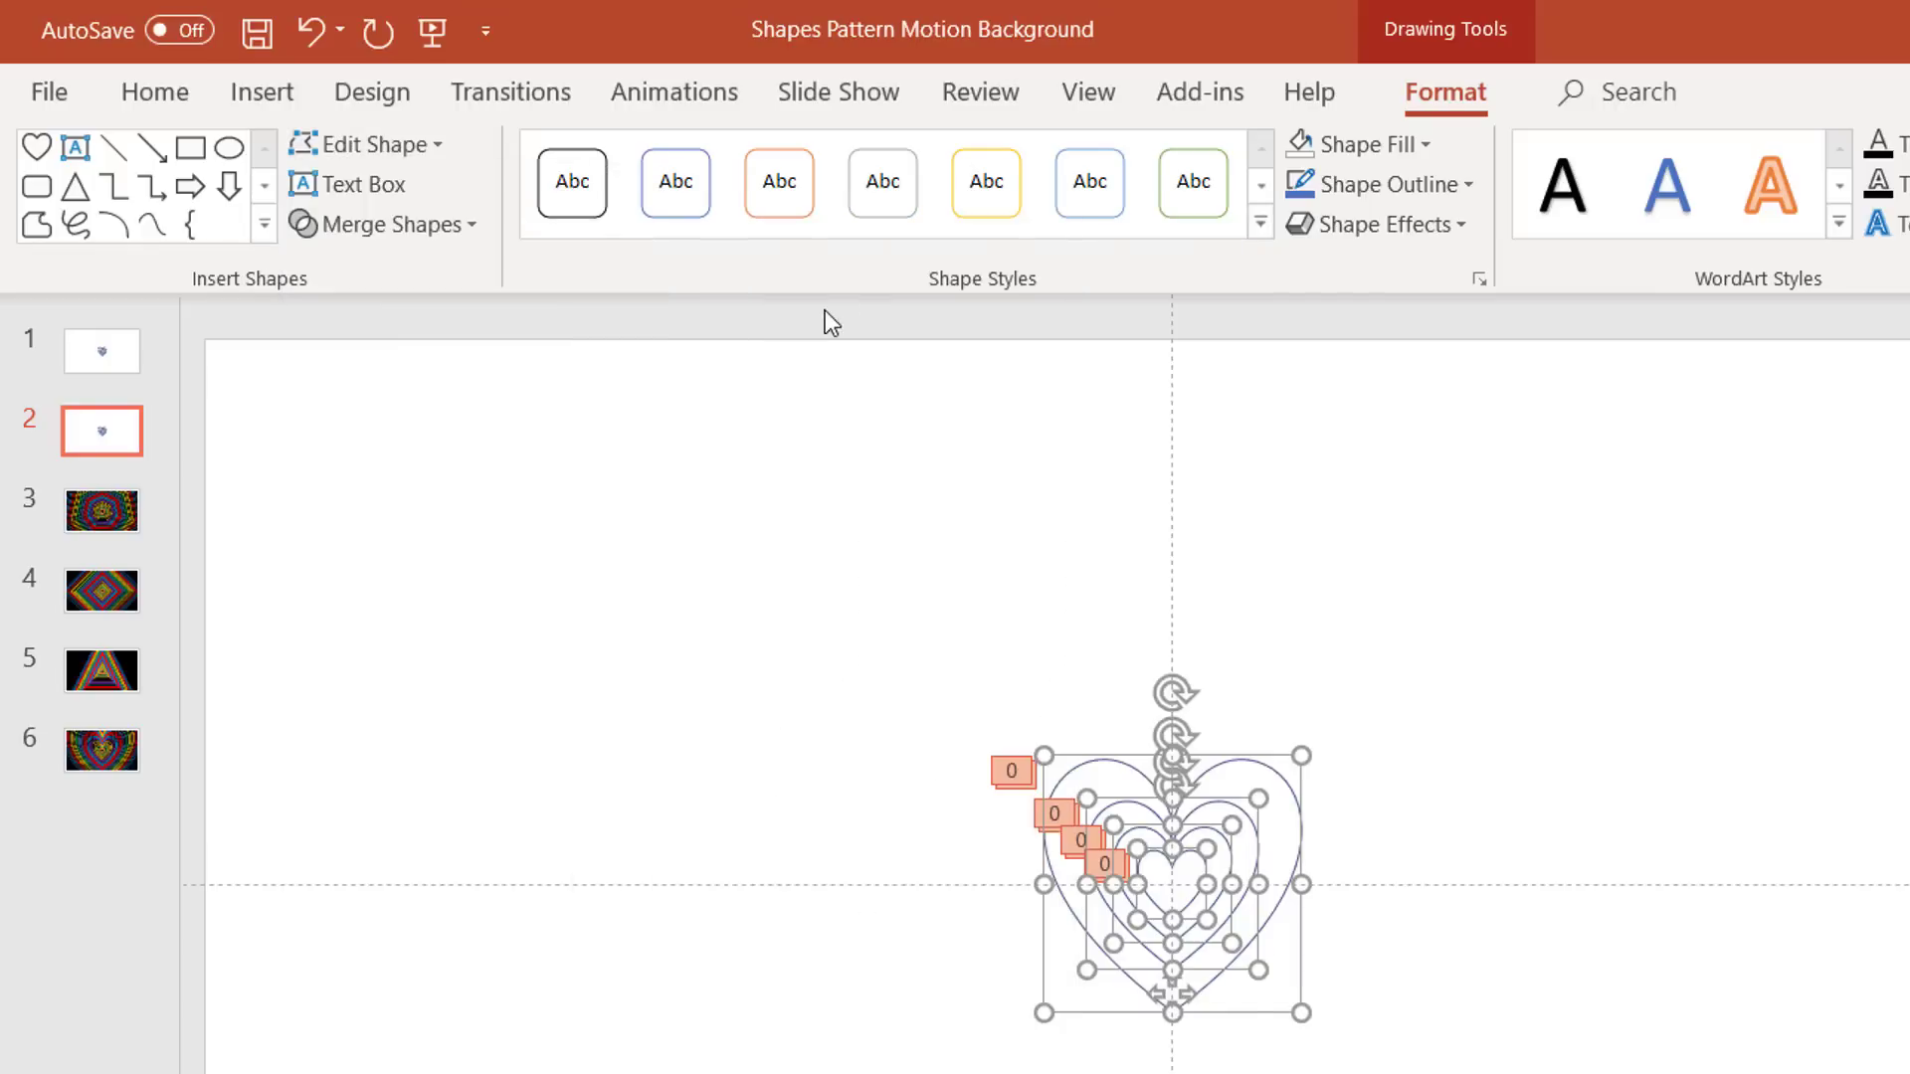
{"action": "left_click", "coordinate": [1393, 736]}
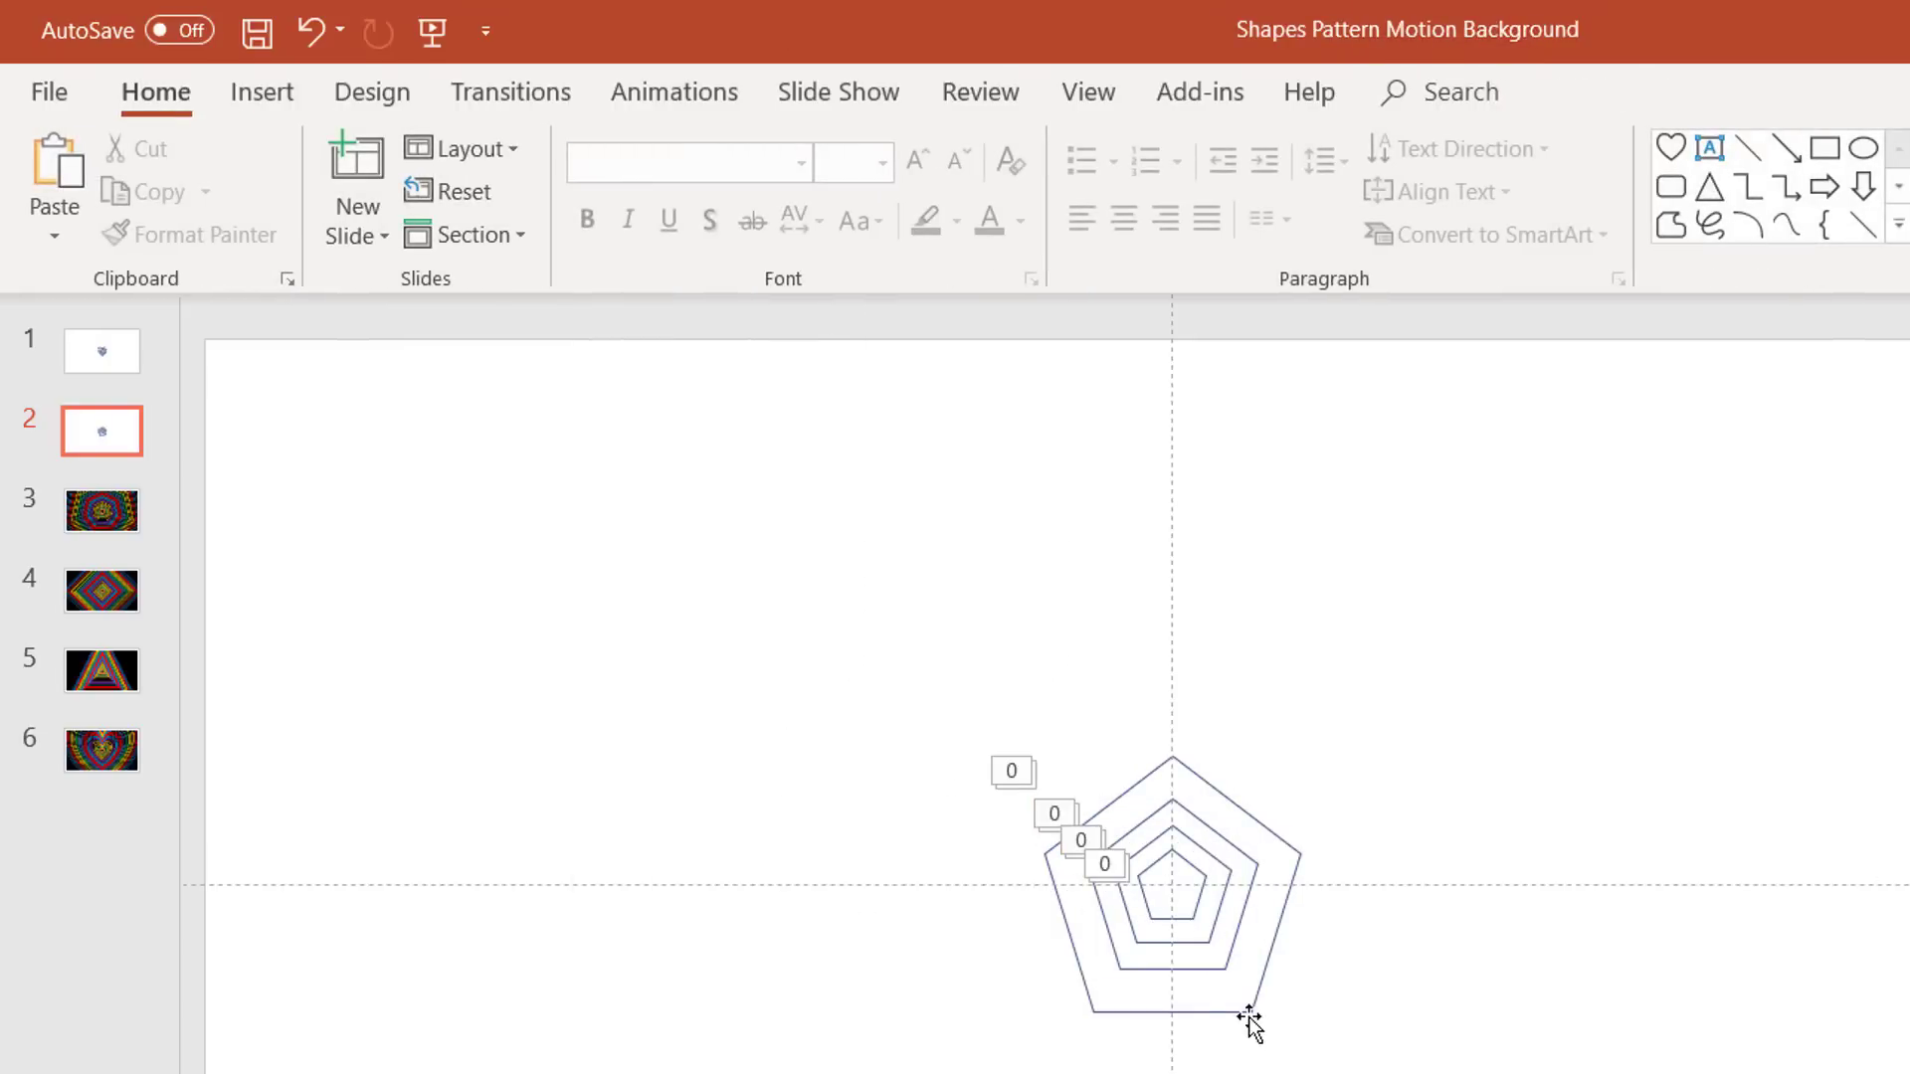